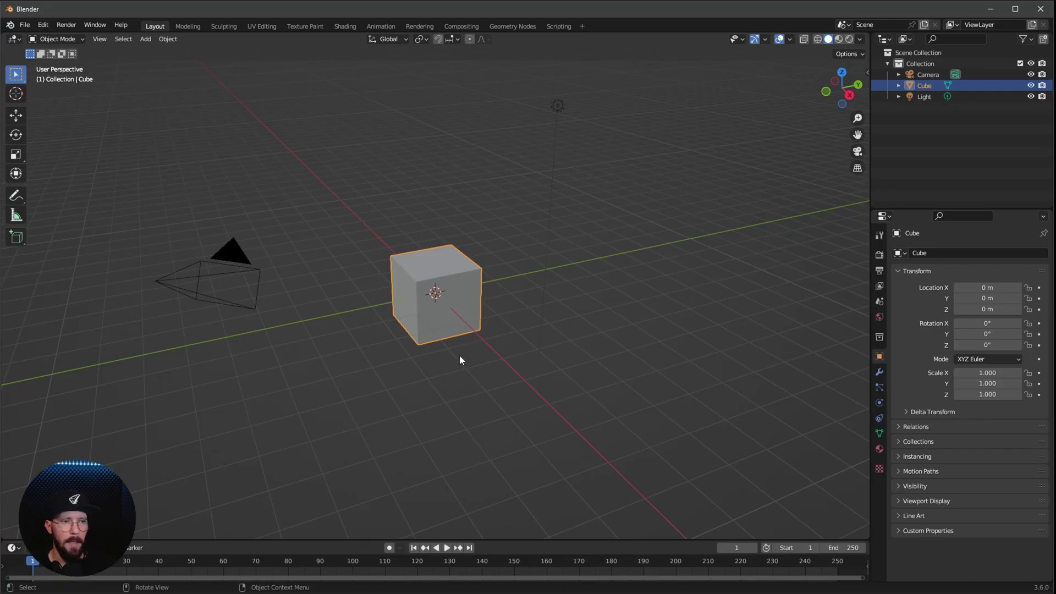
# Delete the default cube, leaving only the camera and light
pyautogui.moveTo(439, 397); pyautogui.dragTo(443, 396, button='middle')
pyautogui.press('x')
pyautogui.press('Return')
# Import the Gassy.fbx gas station model from Footage\post-gassy\source\Gassy
pyautogui.click(25, 25)
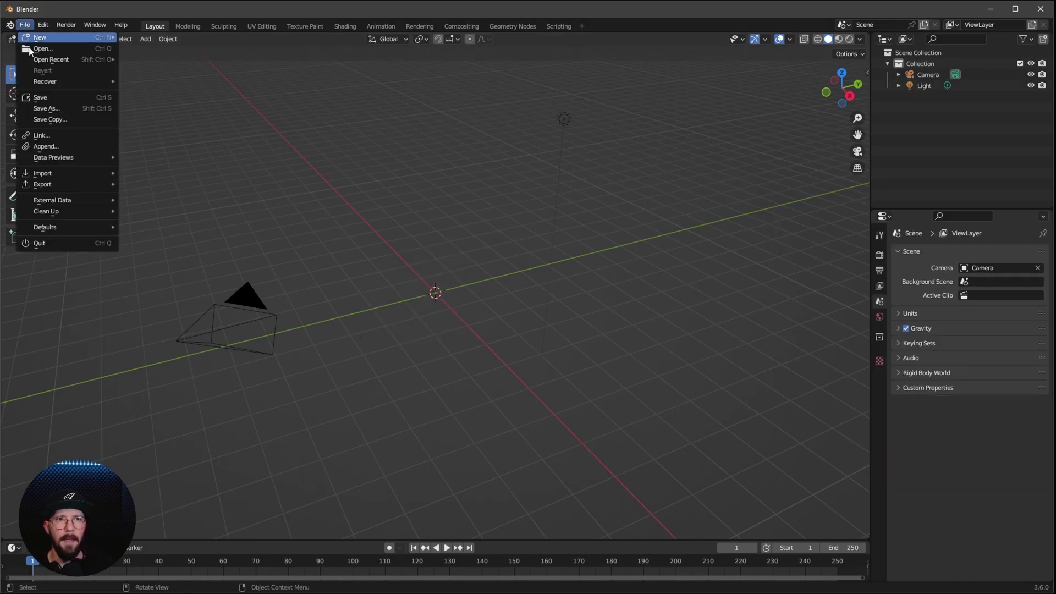
pyautogui.moveTo(84, 172)
pyautogui.click(156, 295)
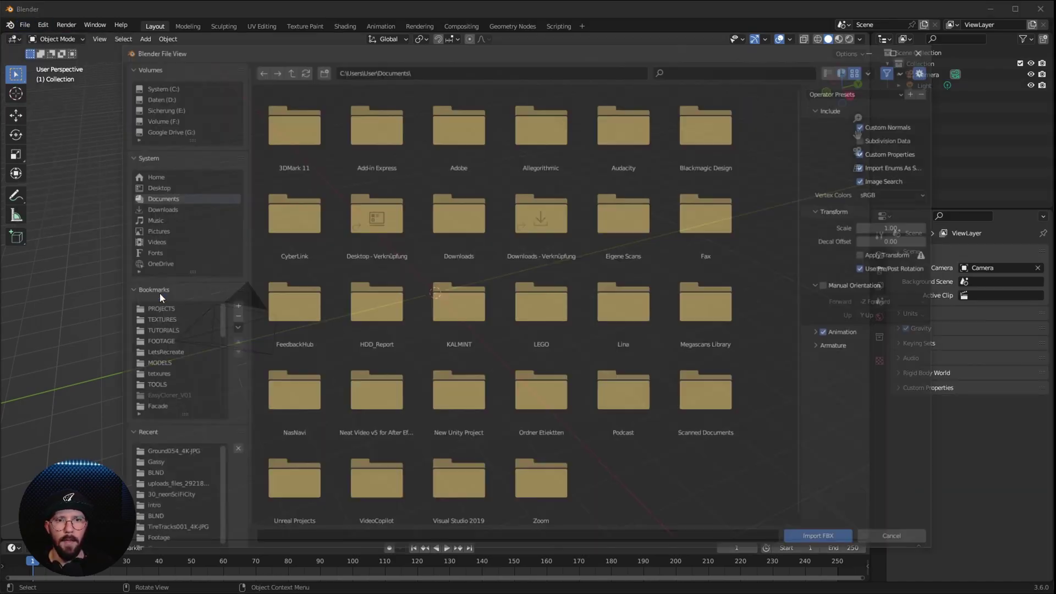
pyautogui.click(165, 409)
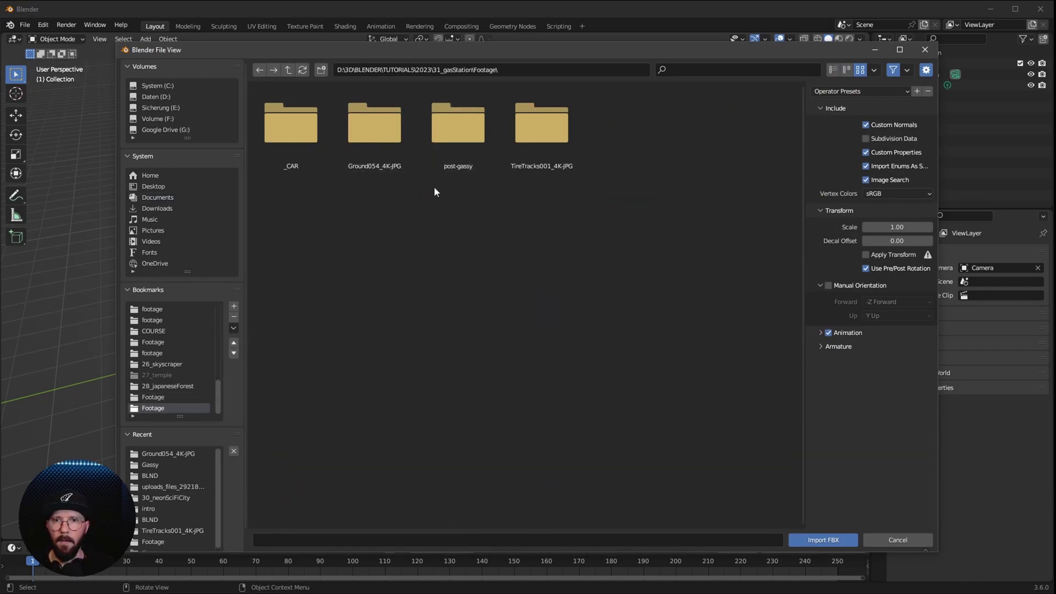
pyautogui.click(451, 130)
pyautogui.doubleClick(450, 129)
pyautogui.doubleClick(294, 132)
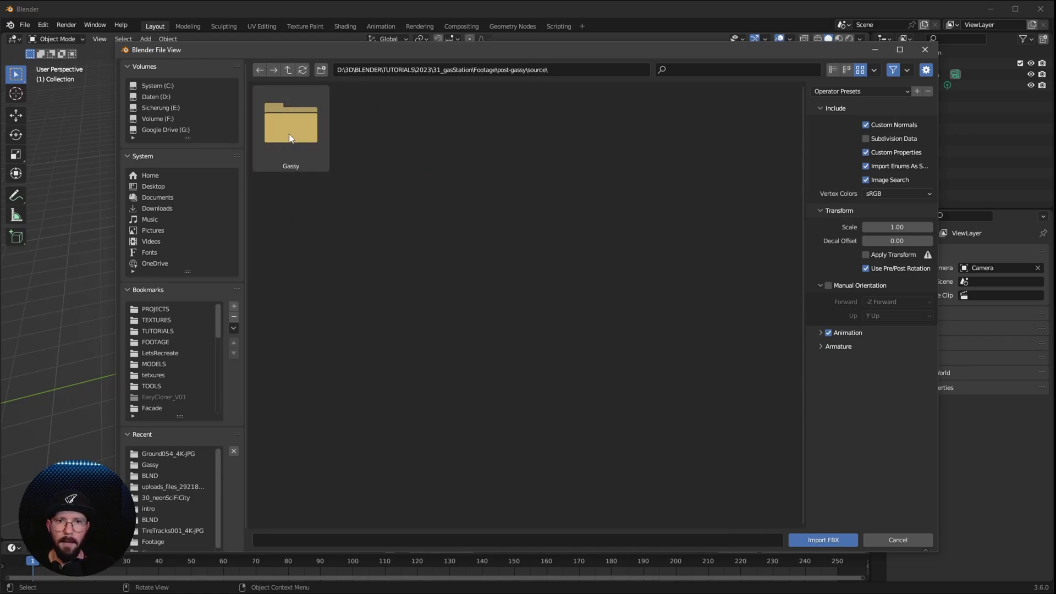
pyautogui.doubleClick(289, 133)
pyautogui.doubleClick(289, 125)
pyautogui.moveTo(311, 258); pyautogui.dragTo(442, 433, button='middle')
pyautogui.click(442, 433)
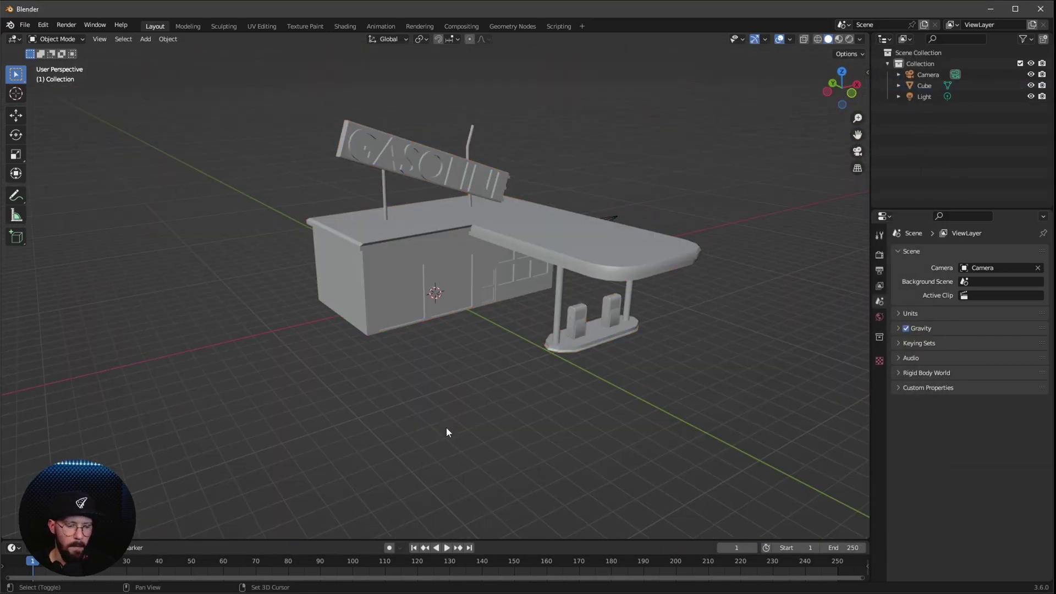
# Add a plane and set its X and Y dimensions to 60 m
pyautogui.hotkey('shift', 'a')
pyautogui.moveTo(458, 365)
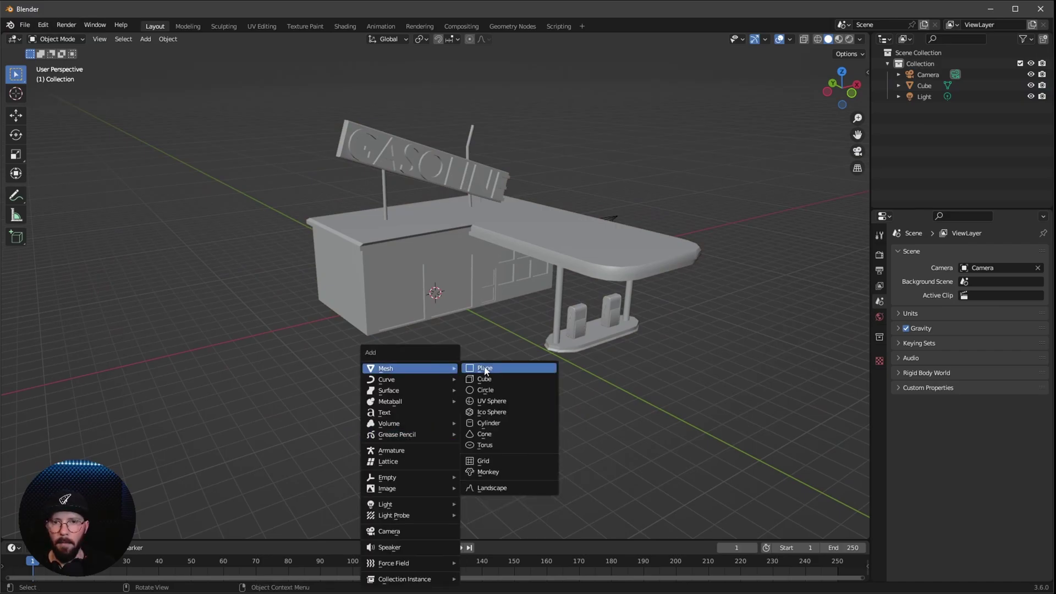
pyautogui.click(502, 366)
pyautogui.press('n')
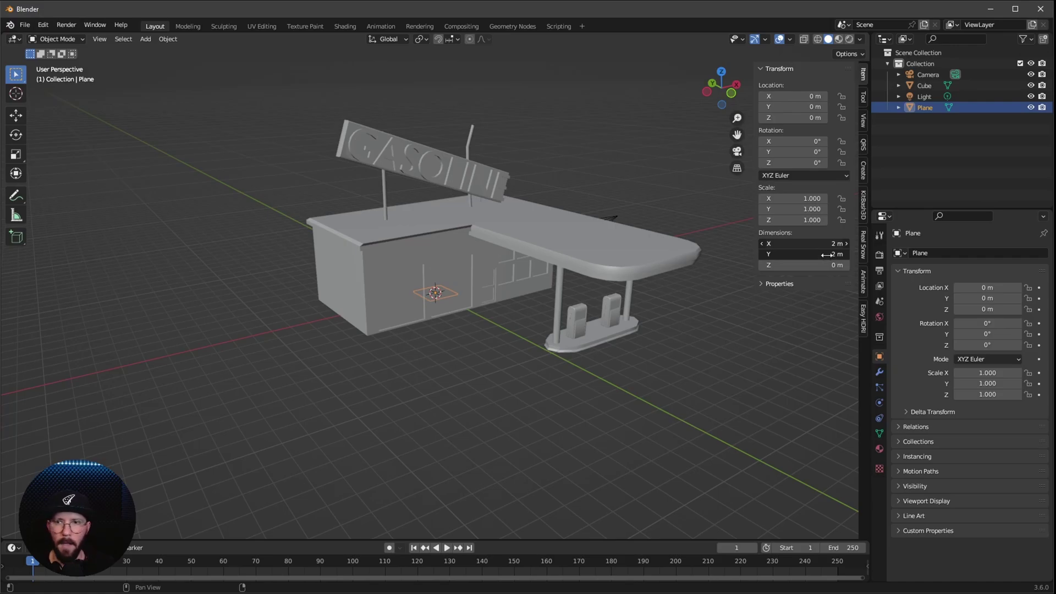
pyautogui.write('60')
pyautogui.press('Return')
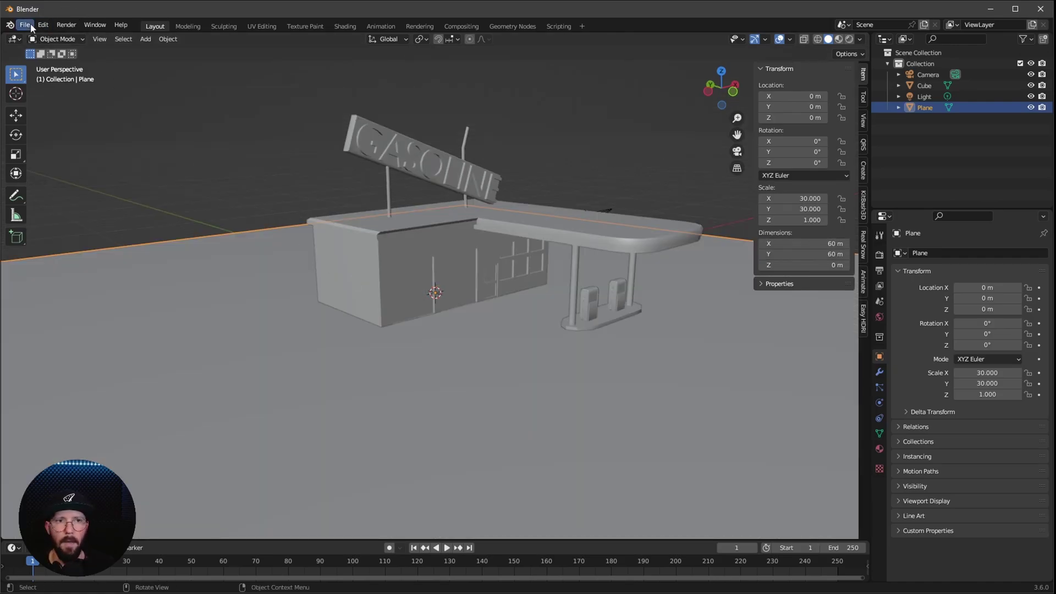
# Append the Plane.018 mesh from _CAR\CyberCar.blend
pyautogui.click(25, 24)
pyautogui.click(25, 24)
pyautogui.click(55, 146)
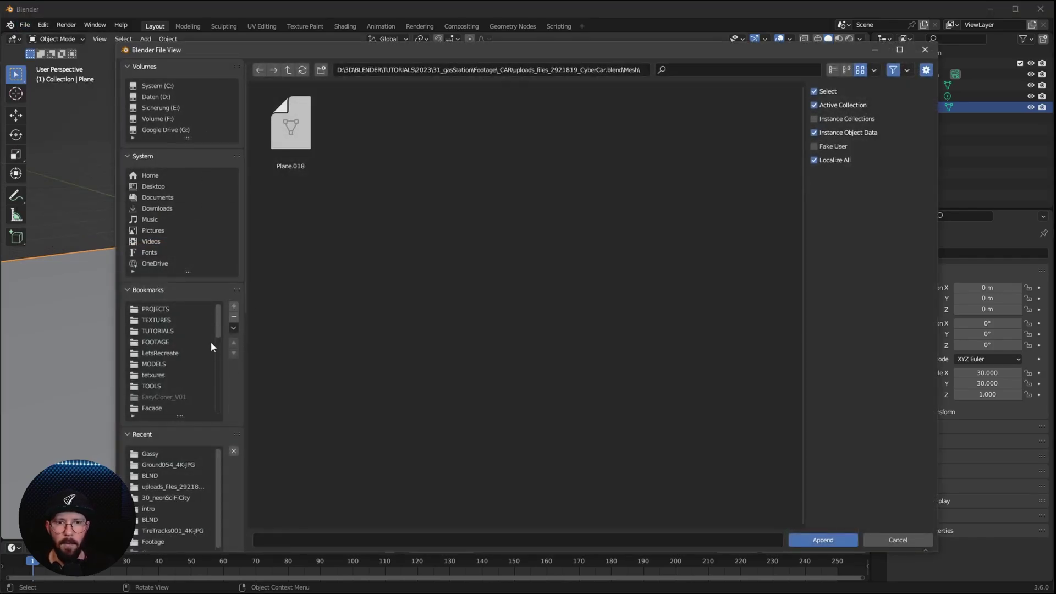
pyautogui.scroll(-10, 216, 393)
pyautogui.click(200, 397)
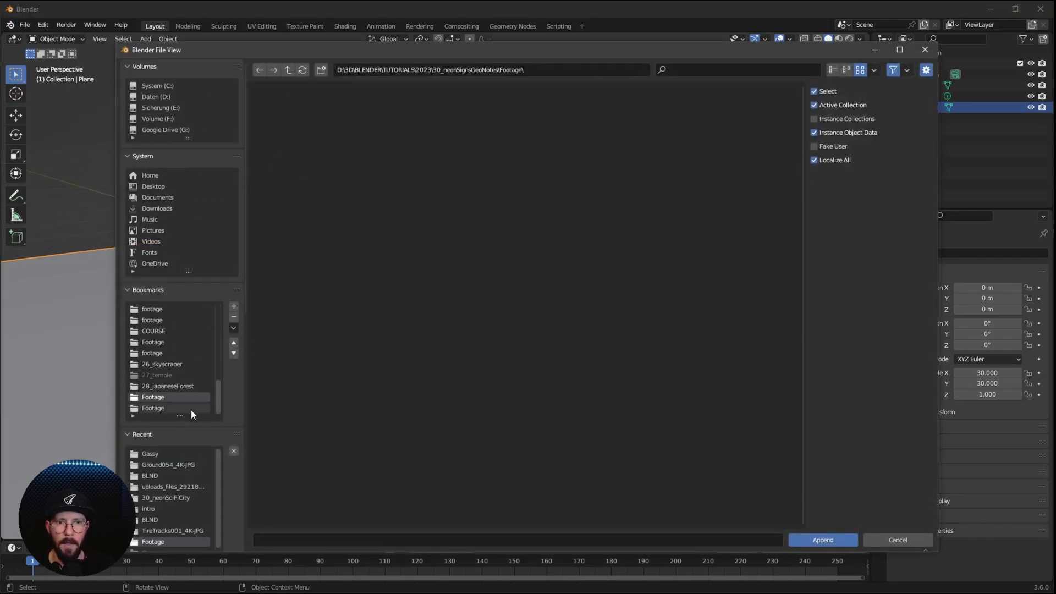
pyautogui.click(186, 409)
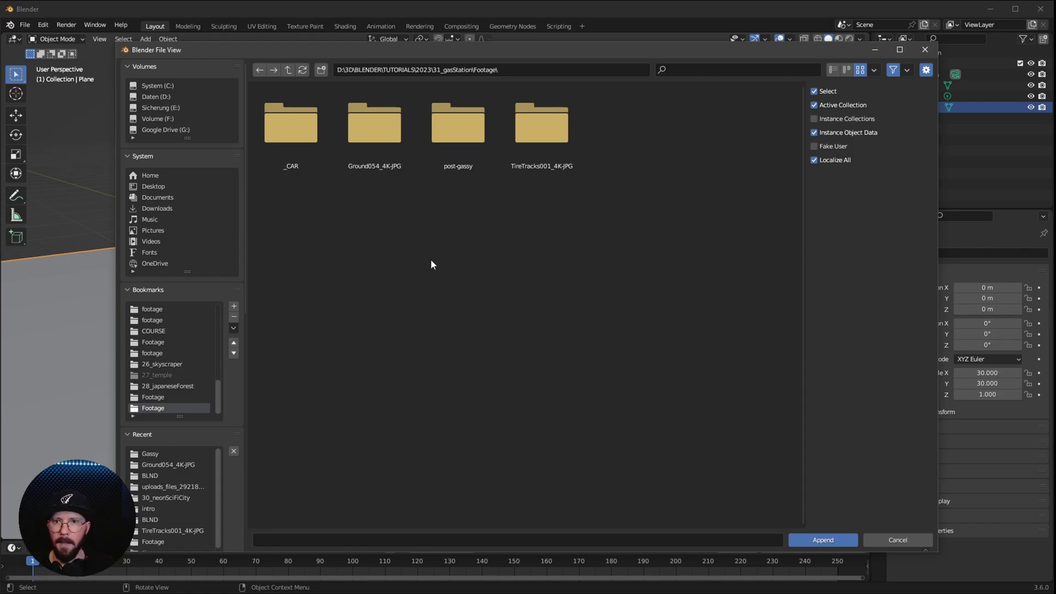
pyautogui.doubleClick(294, 124)
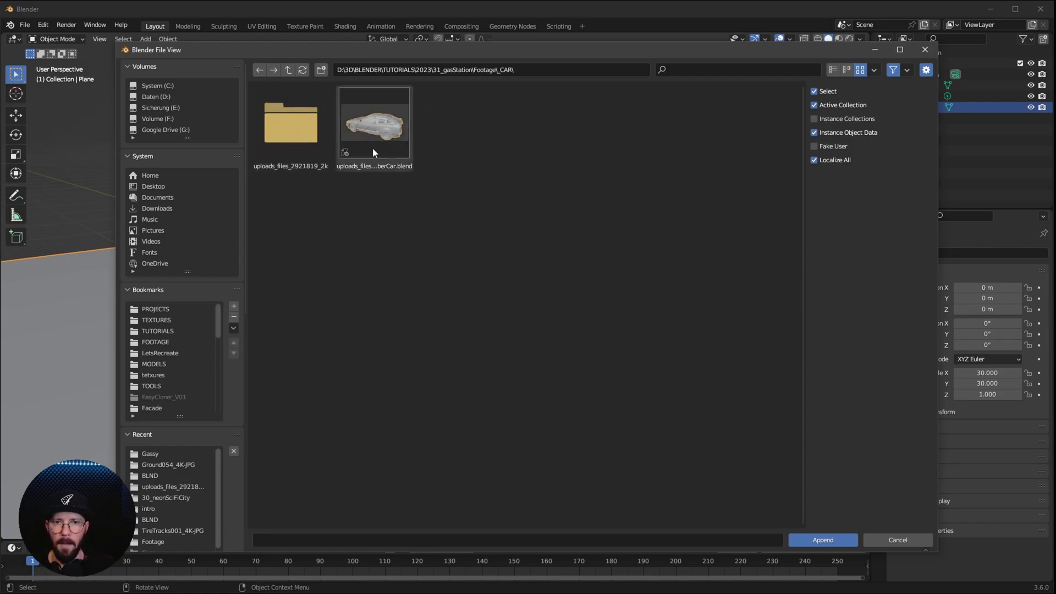
pyautogui.doubleClick(379, 144)
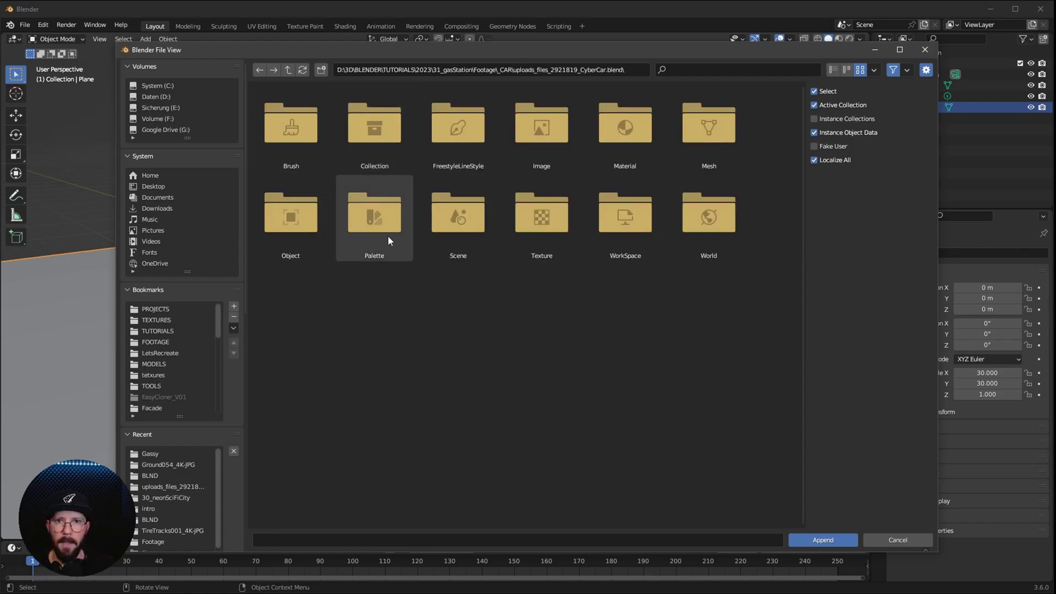
pyautogui.doubleClick(708, 131)
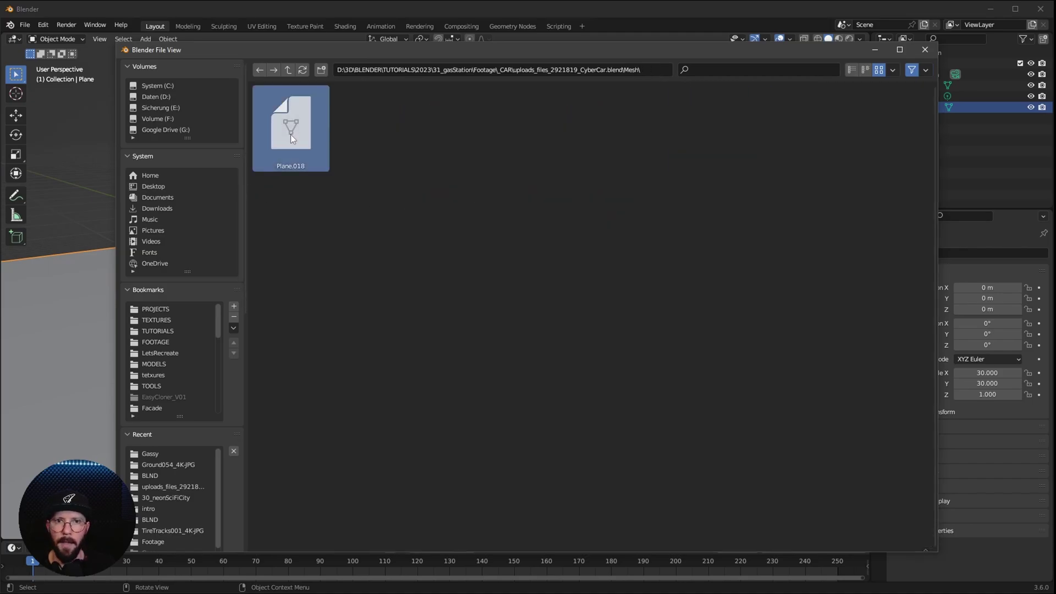
pyautogui.doubleClick(291, 134)
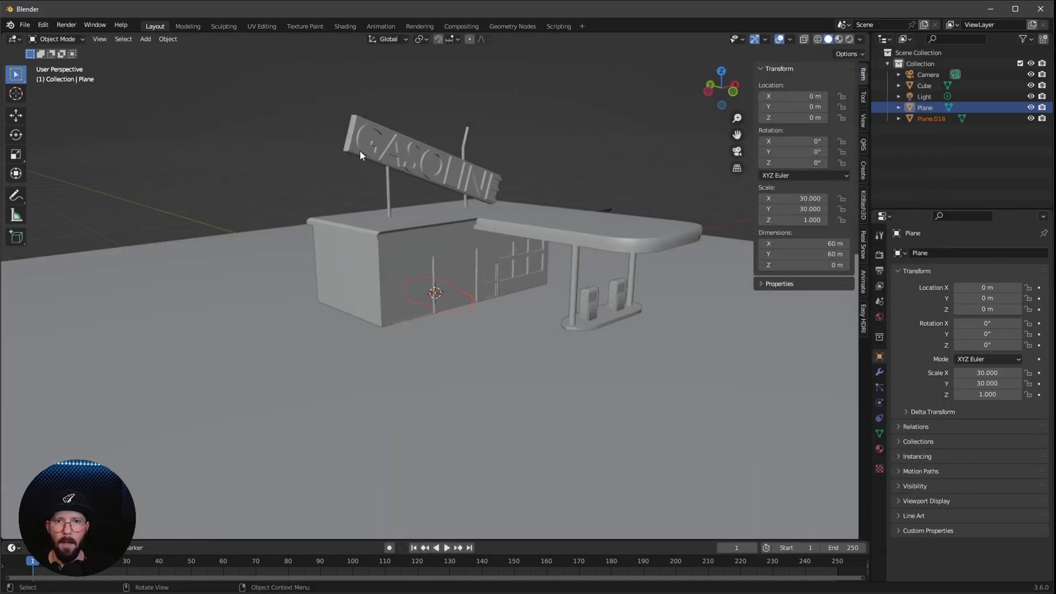
# Rename Plane.018 to 'car' and hide it
pyautogui.doubleClick(926, 118)
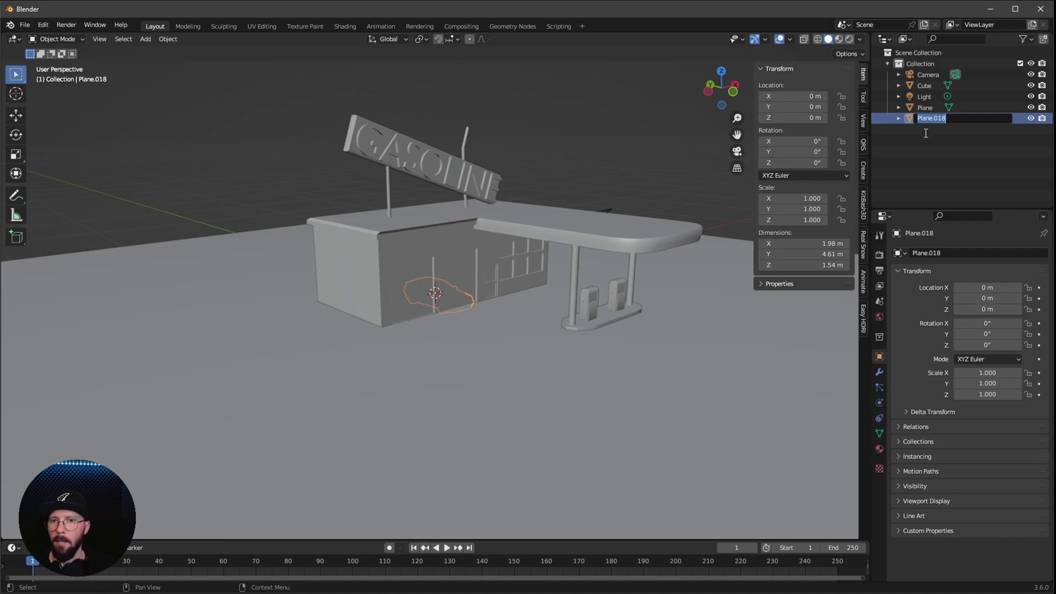
pyautogui.write('car')
pyautogui.press('Return')
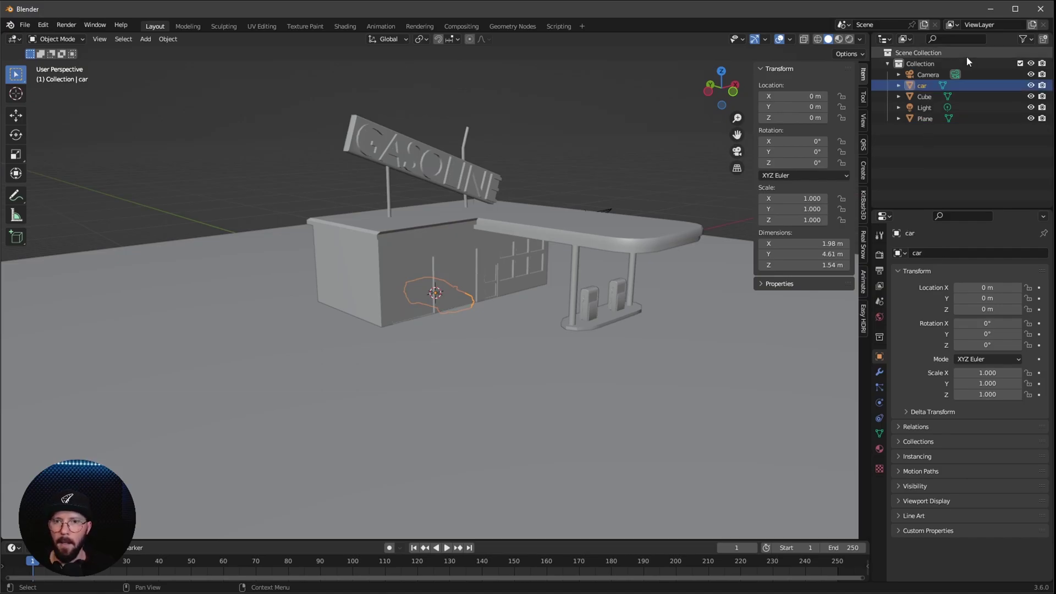
pyautogui.hotkey('alt', 'a')
# Rename the ground plane to 'floor' and enlarge the bottom editor area
pyautogui.moveTo(647, 327); pyautogui.dragTo(465, 300, button='middle')
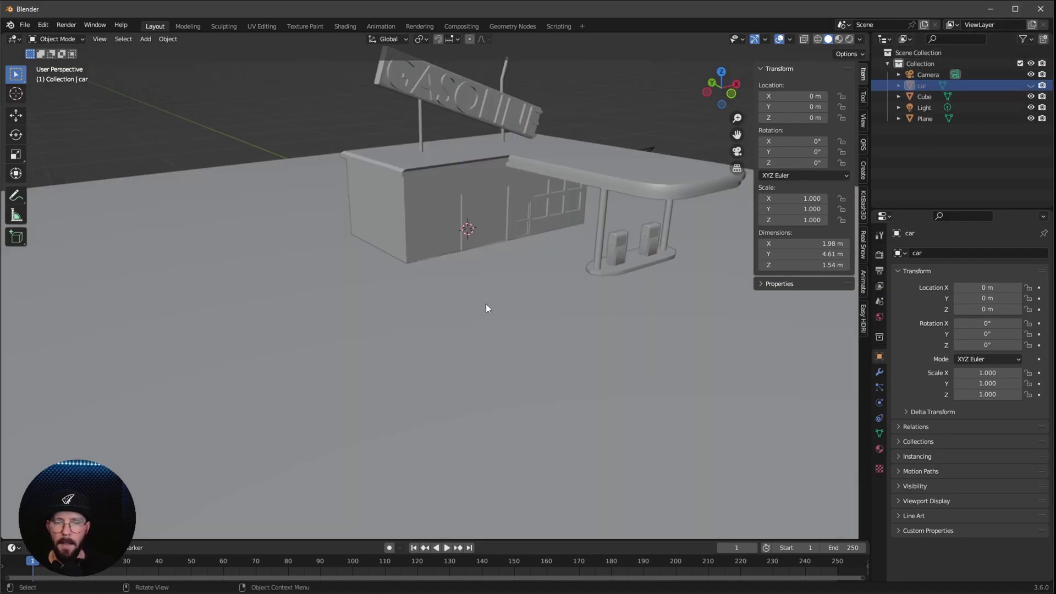
pyautogui.moveTo(482, 401); pyautogui.dragTo(460, 395, button='middle')
pyautogui.click(504, 378)
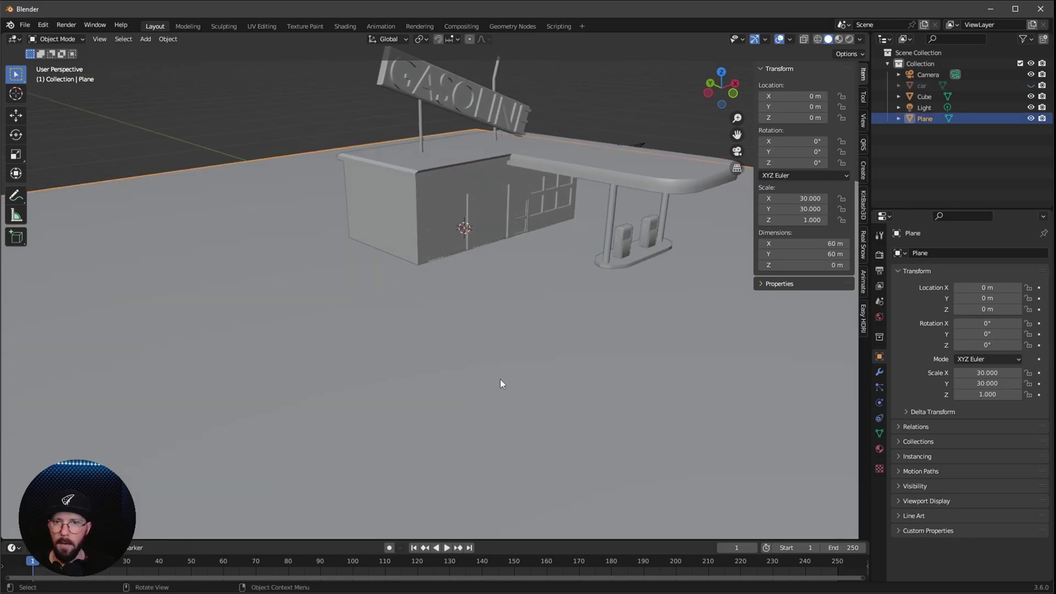
pyautogui.doubleClick(925, 118)
pyautogui.write('floor')
pyautogui.press('Return')
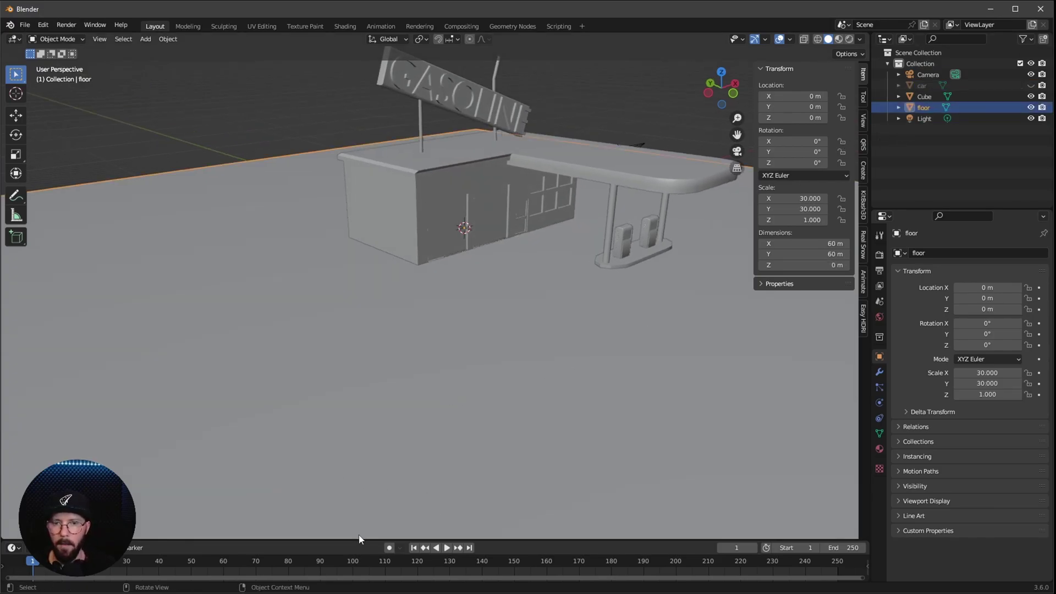
pyautogui.moveTo(359, 538); pyautogui.dragTo(338, 385)
# Make the bottom area a Shader Editor and give the floor a new material 'M_floor'
pyautogui.click(13, 394)
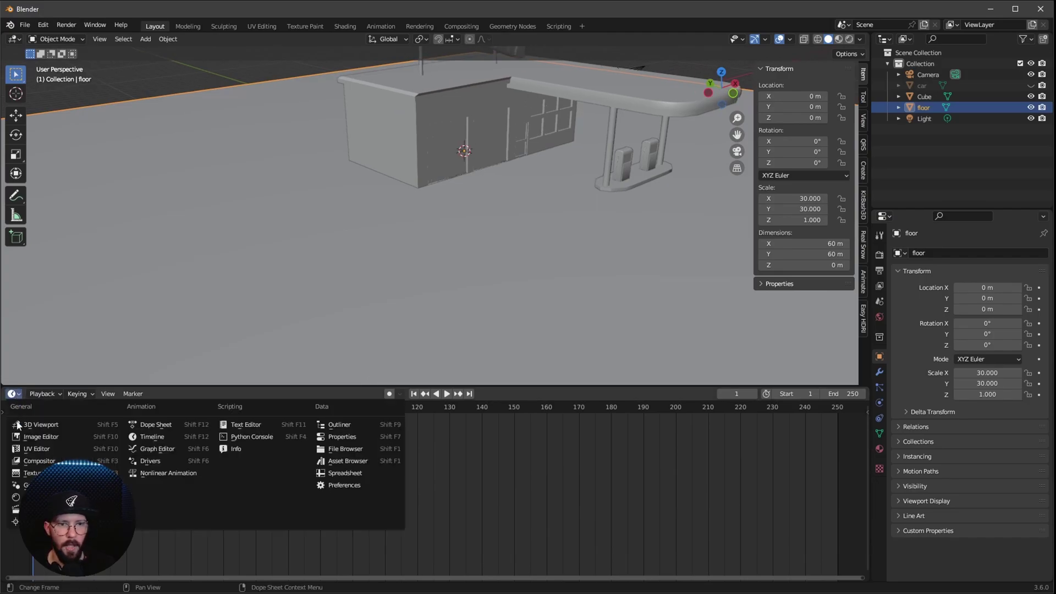
pyautogui.click(19, 496)
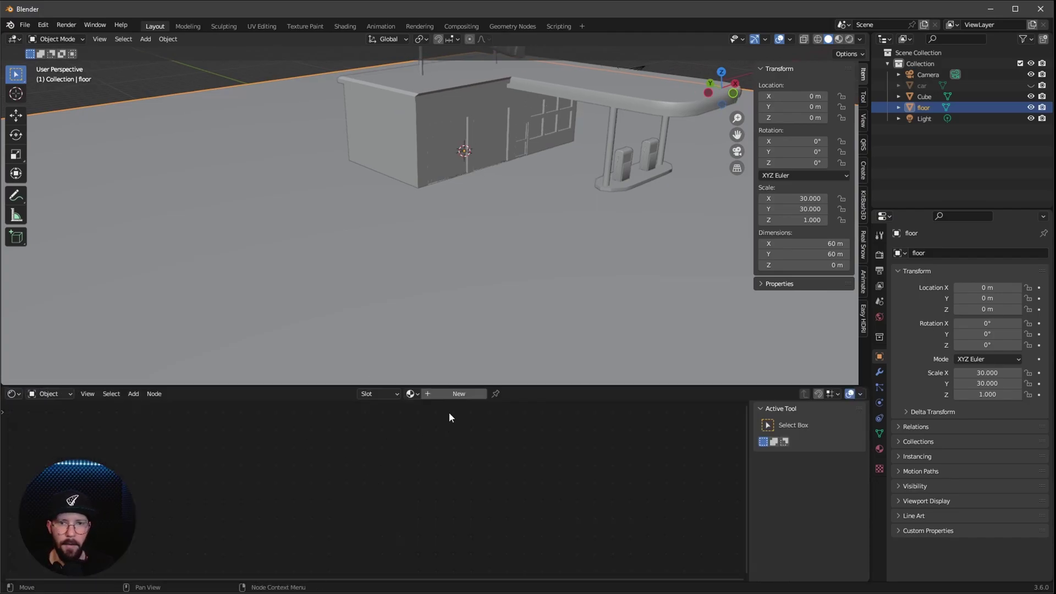
pyautogui.click(447, 394)
pyautogui.write('M')
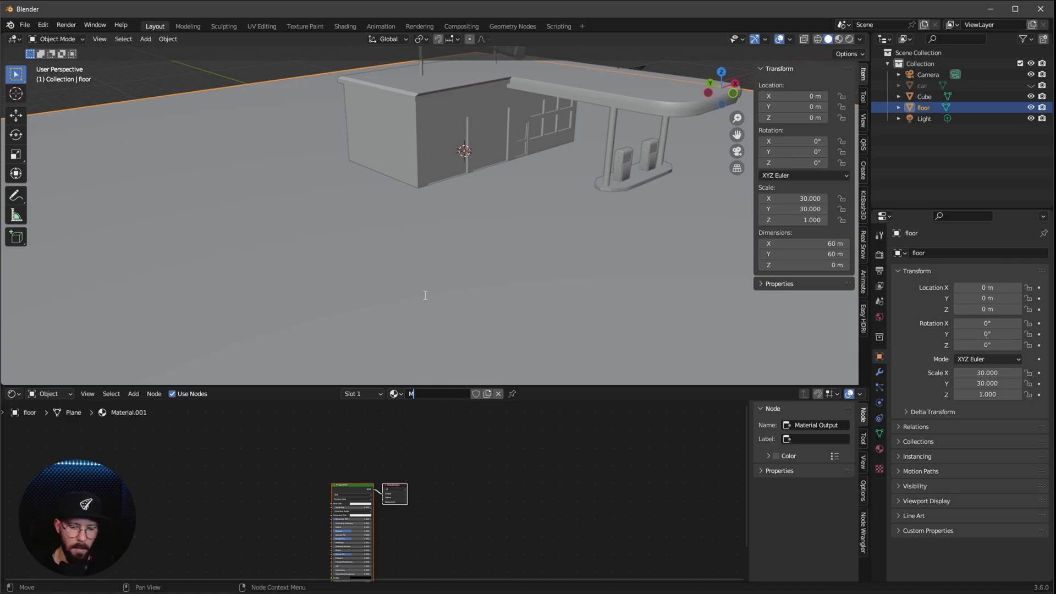
pyautogui.write('_floor')
pyautogui.press('Return')
pyautogui.scroll(4, 467, 441)
pyautogui.click(468, 441)
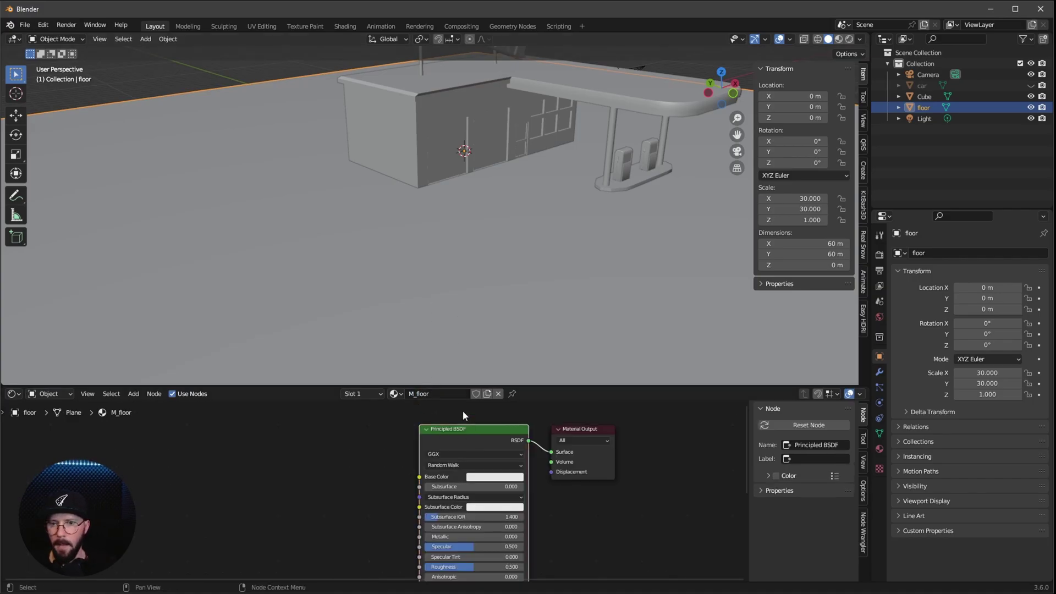
# Enable the Node Wrangler add-on from Preferences by searching 'wra'
pyautogui.click(864, 532)
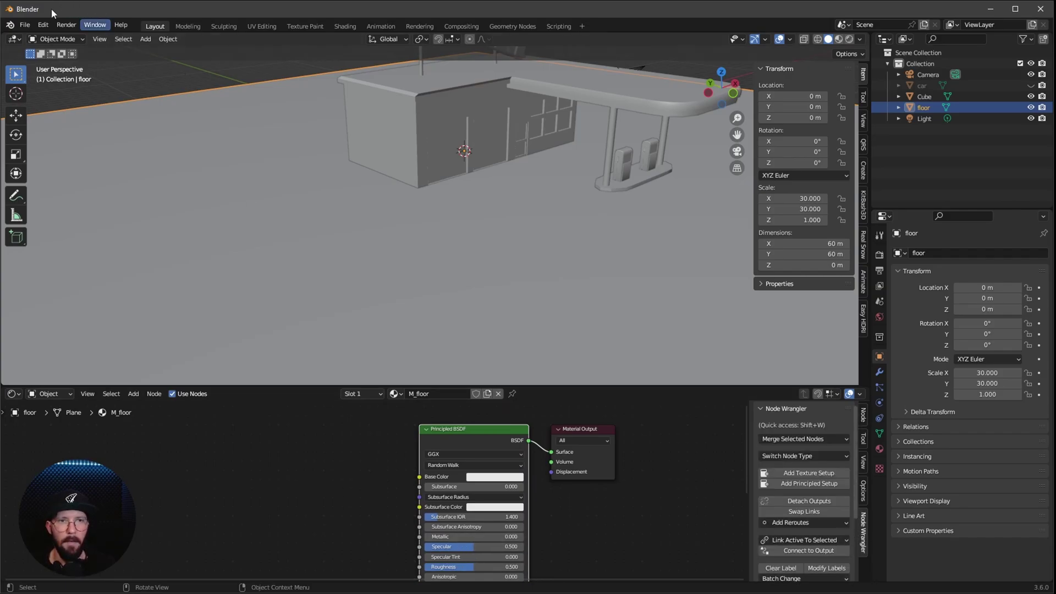
pyautogui.click(44, 25)
pyautogui.click(66, 184)
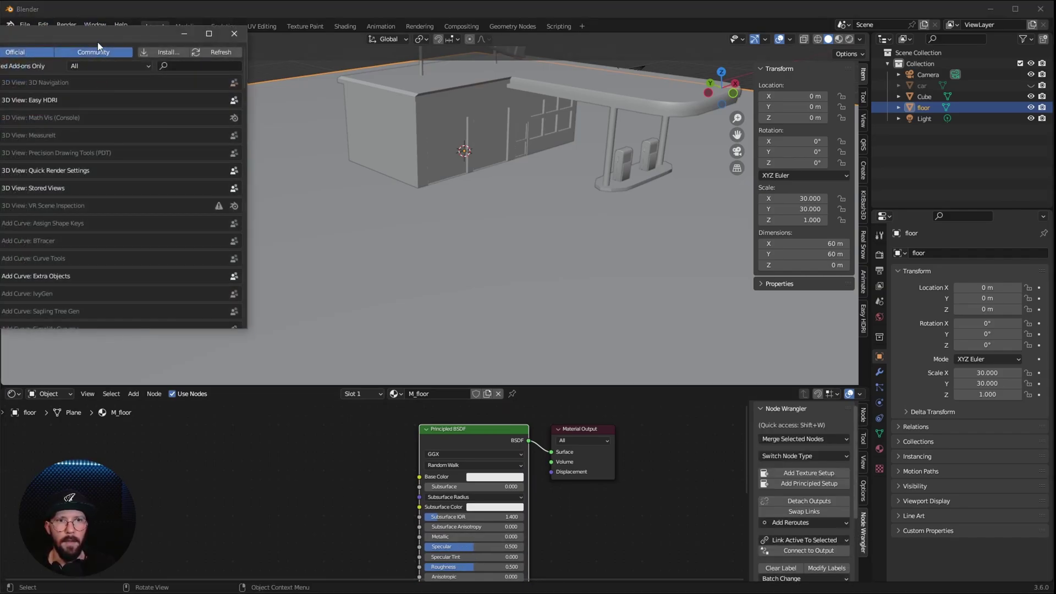
pyautogui.click(416, 79)
pyautogui.write('w')
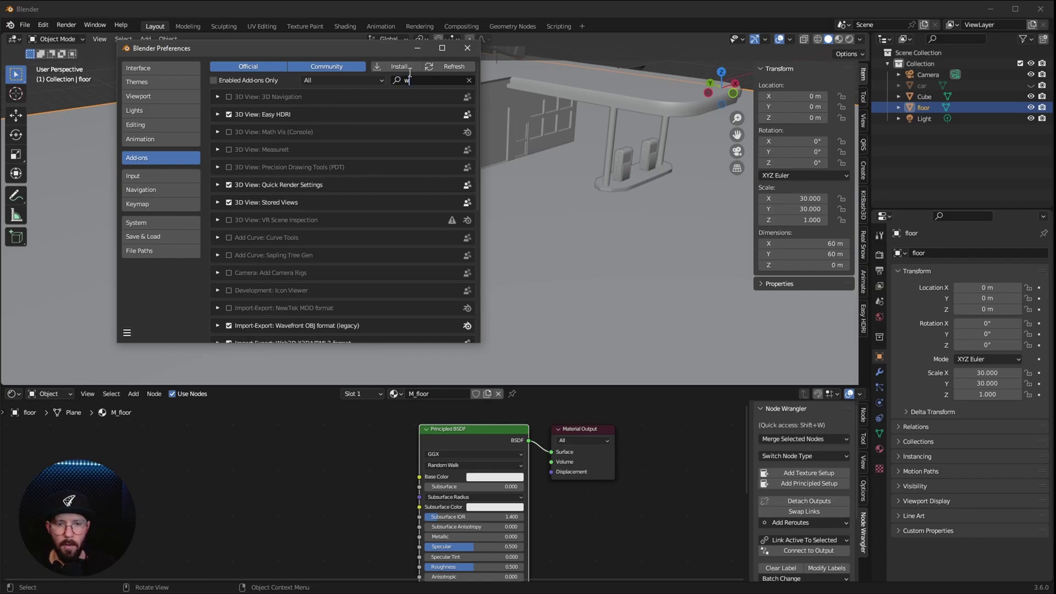
pyautogui.write('ra')
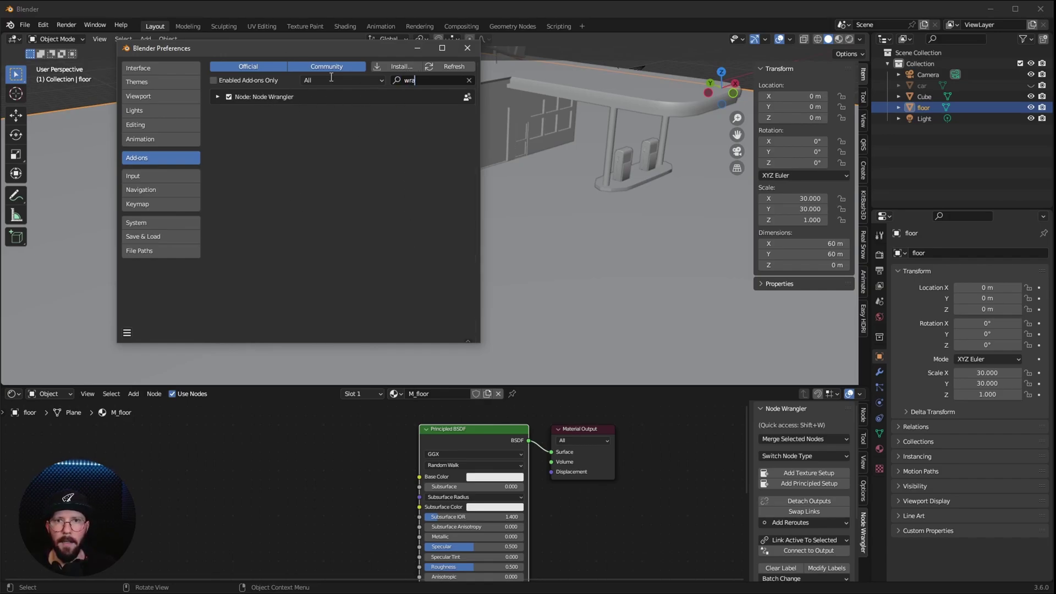
pyautogui.click(468, 48)
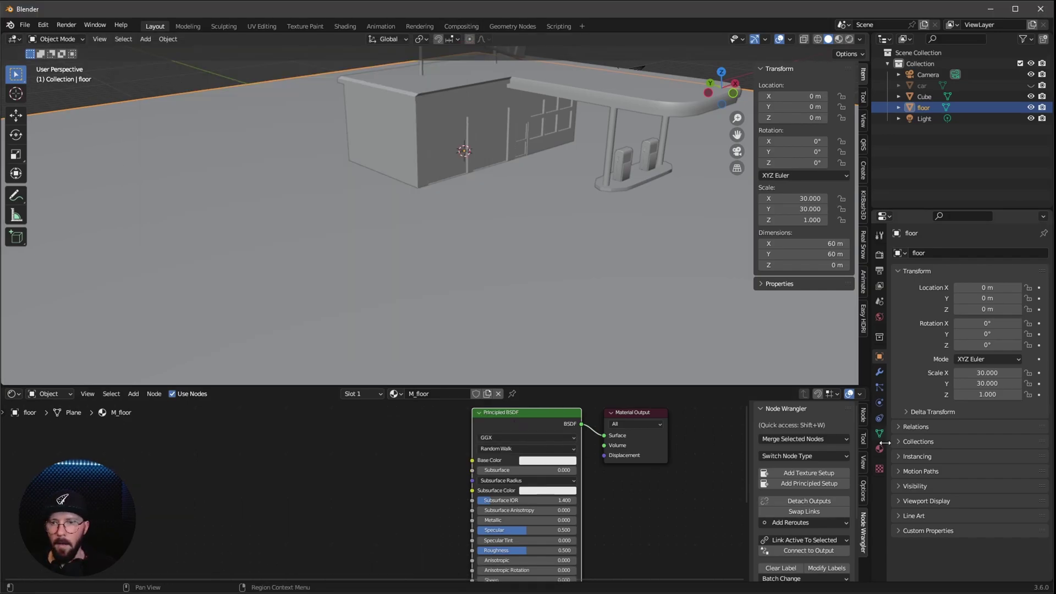
# Build floor texture nodes from Ground054_4K-JPG Color, Displacement, NormalGL and Roughness maps
pyautogui.click(817, 485)
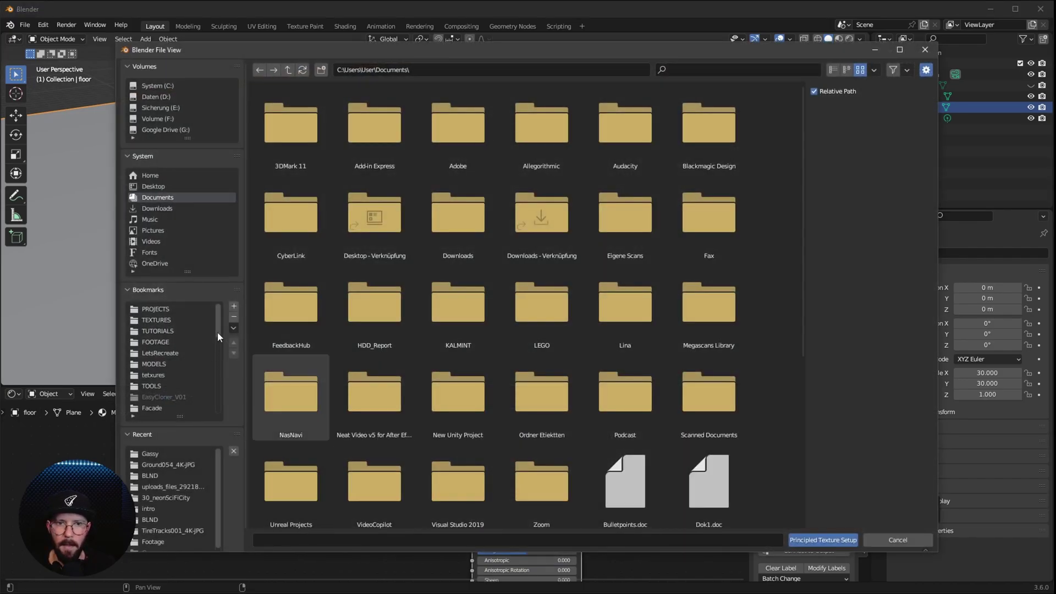
pyautogui.click(196, 408)
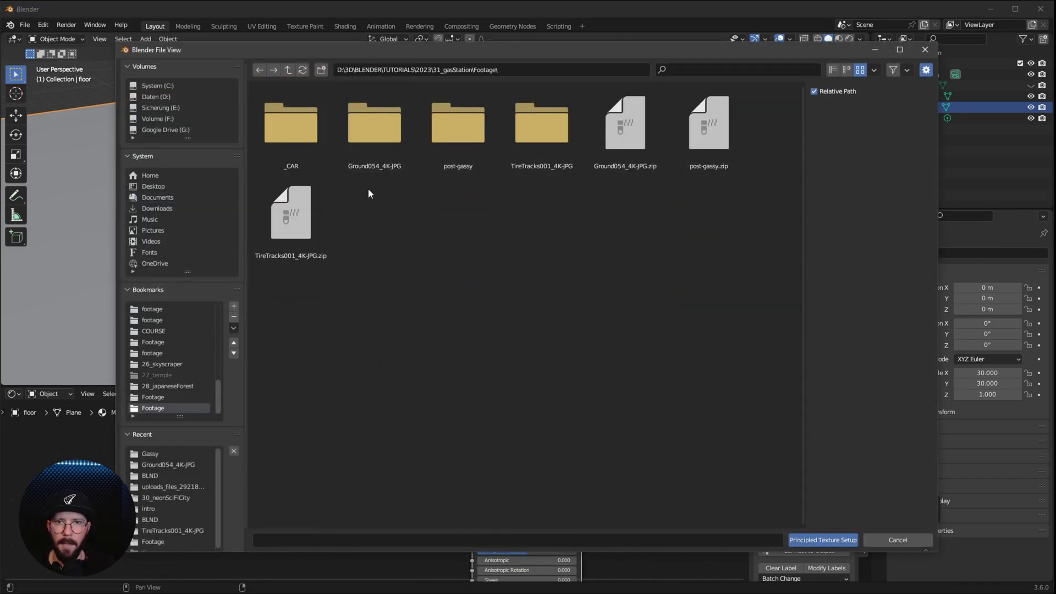
pyautogui.doubleClick(377, 127)
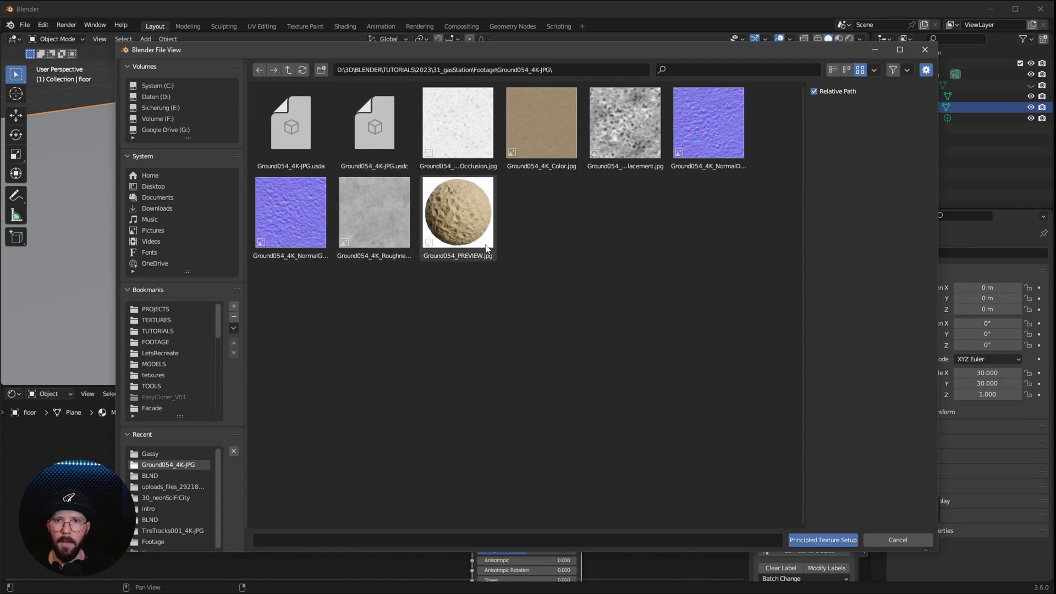
pyautogui.click(545, 134)
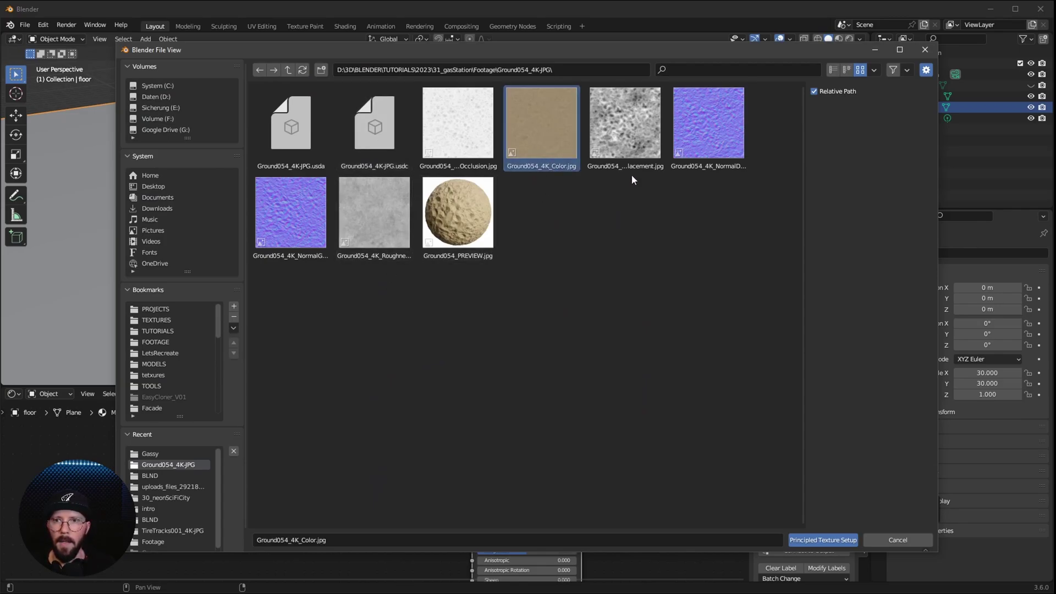
pyautogui.keyDown('shift'); pyautogui.click(630, 131); pyautogui.keyUp('shift')
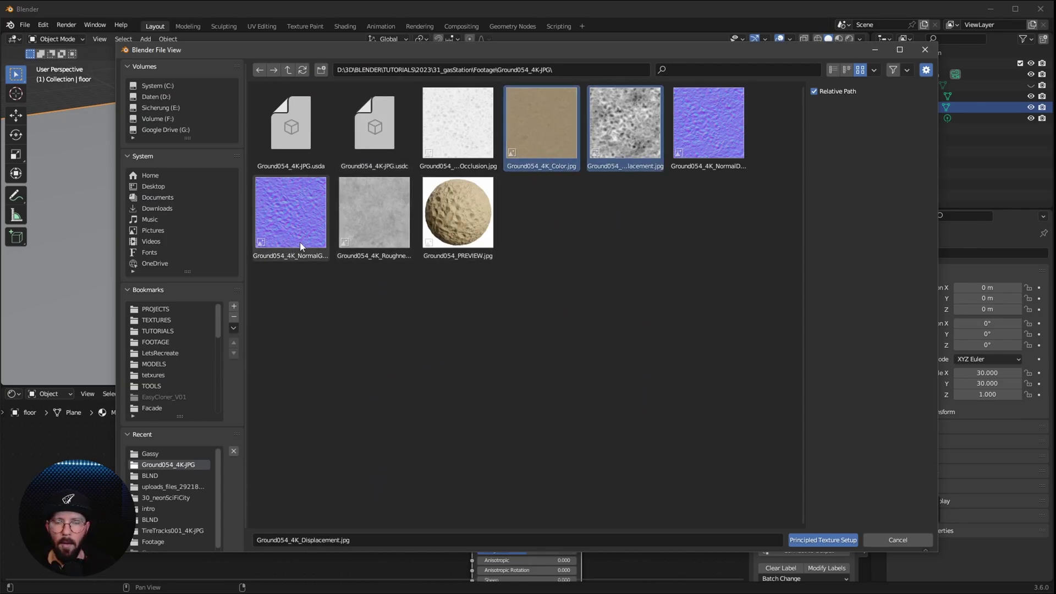
pyautogui.click(847, 70)
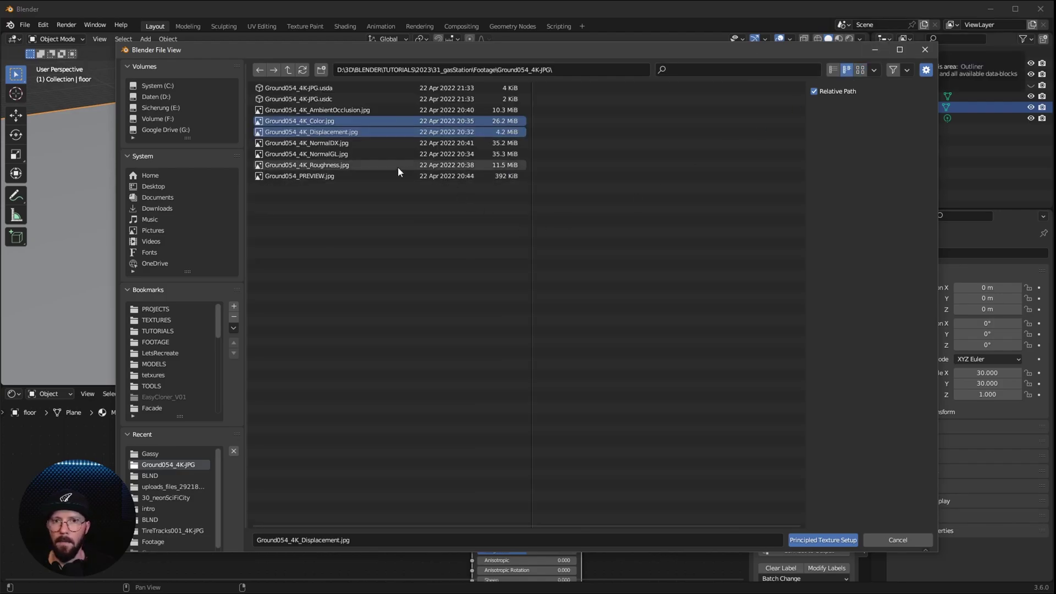
pyautogui.keyDown('ctrl'); pyautogui.click(349, 154); pyautogui.keyUp('ctrl')
pyautogui.keyDown('ctrl'); pyautogui.click(346, 166); pyautogui.keyUp('ctrl')
pyautogui.click(824, 540)
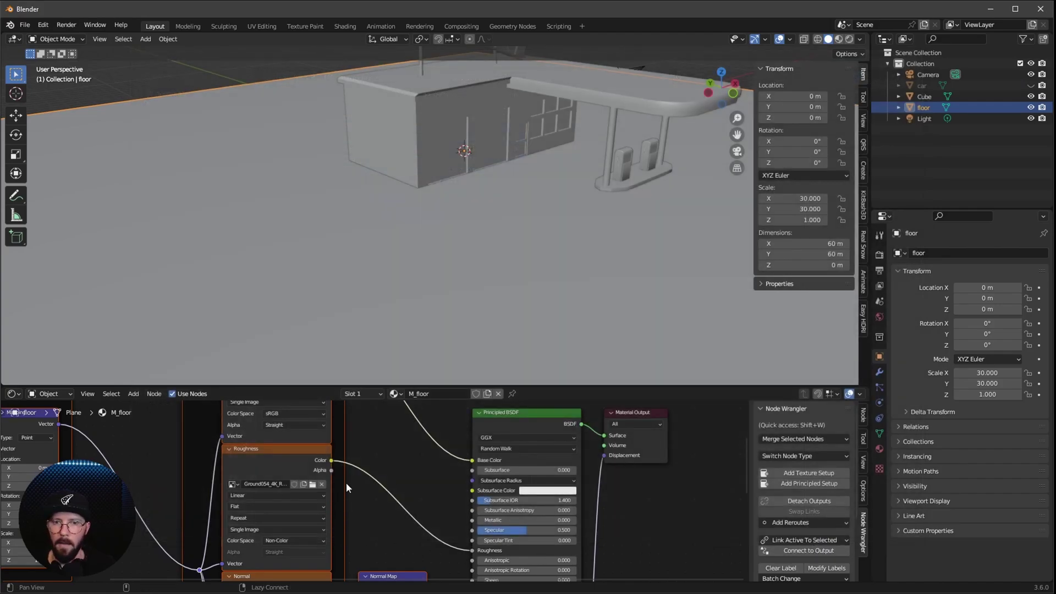
pyautogui.moveTo(349, 483)
pyautogui.mouseDown(button='middle')
pyautogui.moveTo(524, 477)
pyautogui.moveTo(593, 462)
pyautogui.mouseUp(button='middle')
# Switch the viewport to Material Preview shading
pyautogui.press('z')
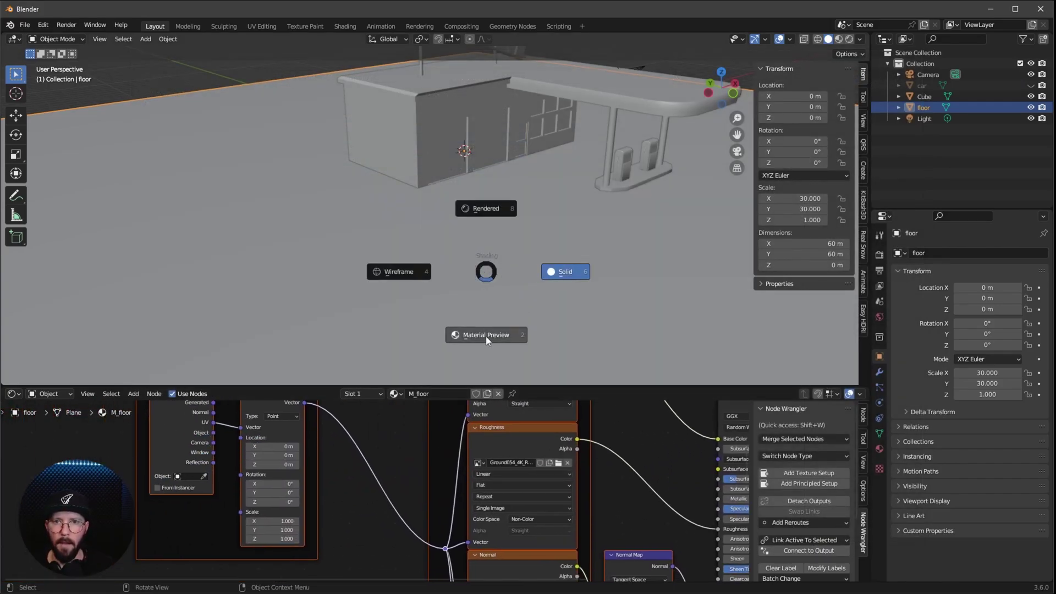
pyautogui.click(493, 335)
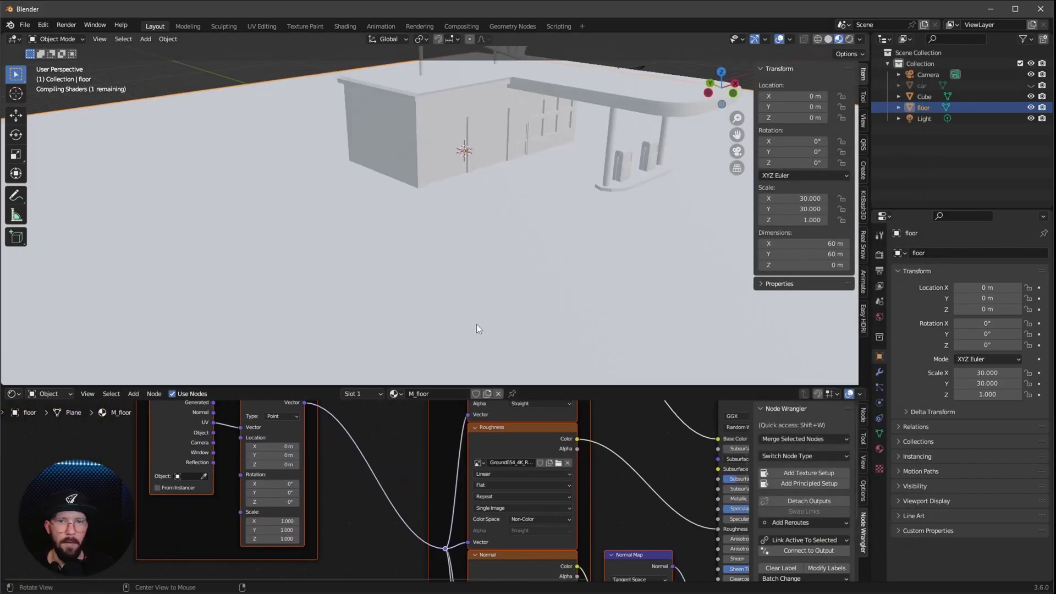
pyautogui.moveTo(476, 328); pyautogui.dragTo(511, 274, button='middle')
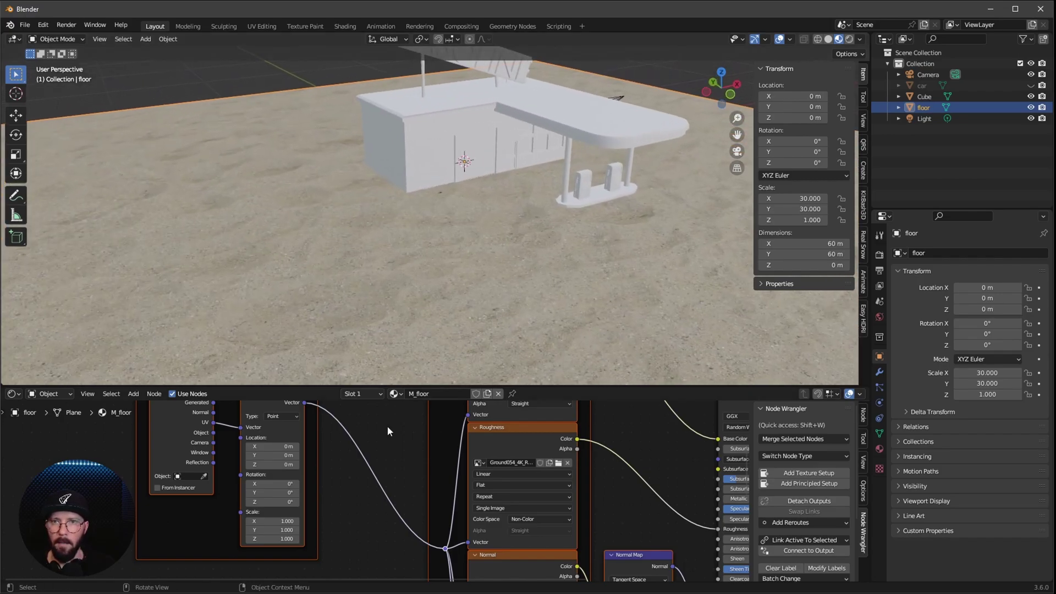
pyautogui.moveTo(358, 540); pyautogui.dragTo(423, 509, button='middle')
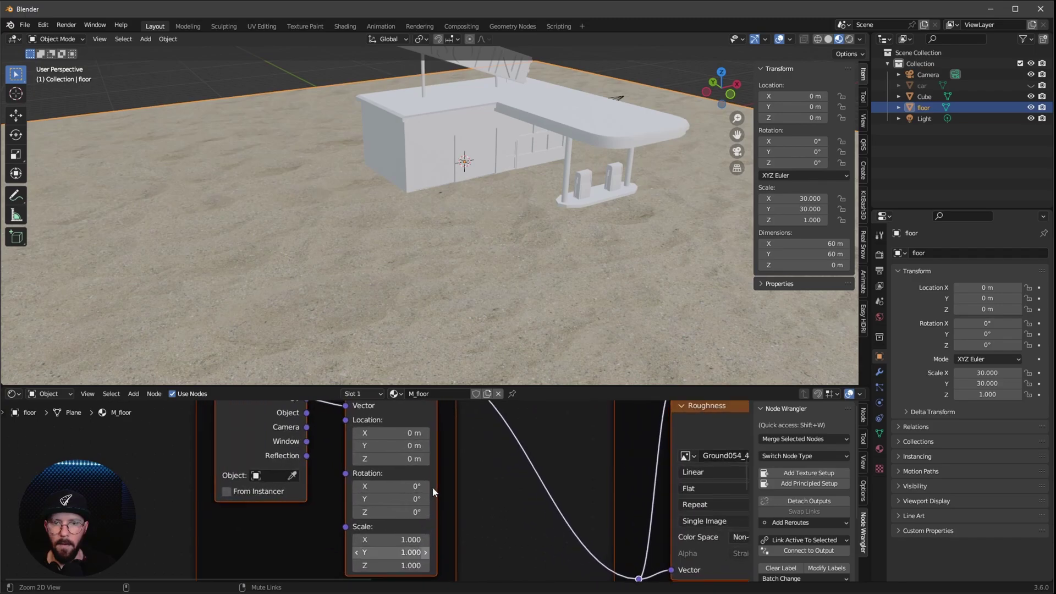
# Change the Mapping node's X and Y scale for the floor texture
pyautogui.scroll(2, 432, 487)
pyautogui.moveTo(424, 545); pyautogui.dragTo(418, 487, button='middle')
pyautogui.moveTo(413, 502); pyautogui.dragTo(416, 491)
pyautogui.press('Return')
# Set the Normal Map node's Strength to 5
pyautogui.keyDown('ctrl'); pyautogui.hscroll(8, 425, 448); pyautogui.keyUp('ctrl')
pyautogui.moveTo(451, 477); pyautogui.dragTo(404, 442, button='middle')
pyautogui.scroll(1, 385, 498)
pyautogui.doubleClick(431, 499)
pyautogui.write('5')
pyautogui.press('Return')
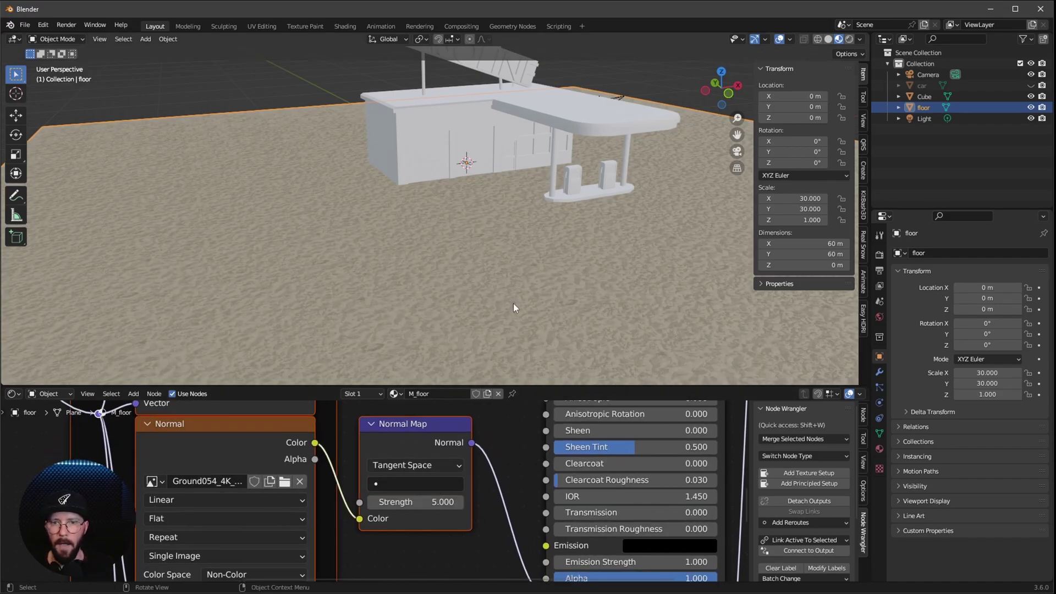
pyautogui.moveTo(527, 305); pyautogui.dragTo(490, 270, button='middle')
pyautogui.moveTo(570, 474); pyautogui.dragTo(412, 462, button='middle')
pyautogui.scroll(-4, 388, 526)
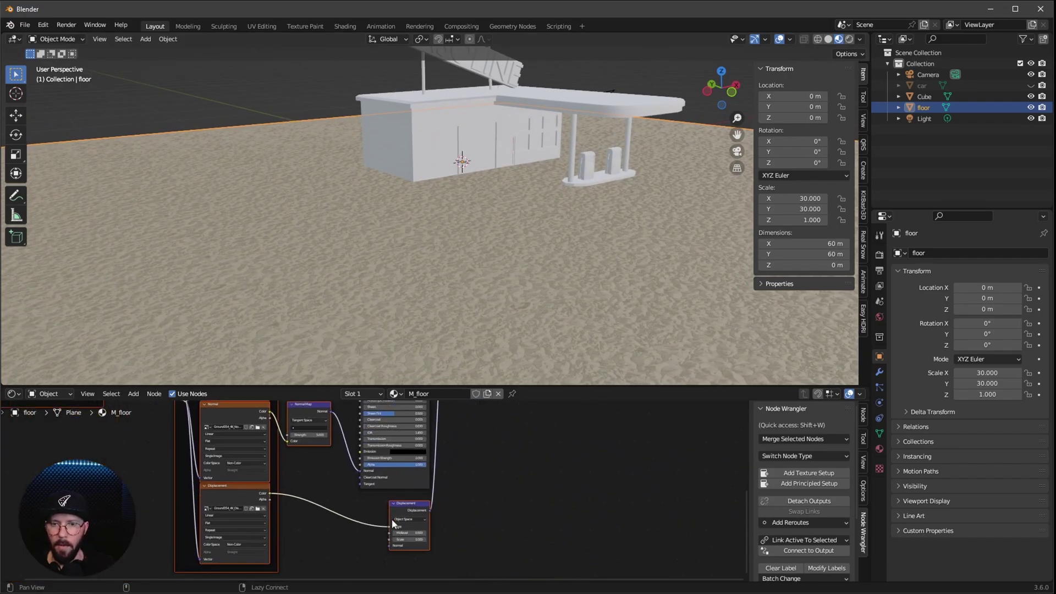
pyautogui.moveTo(486, 287); pyautogui.dragTo(556, 230, button='middle')
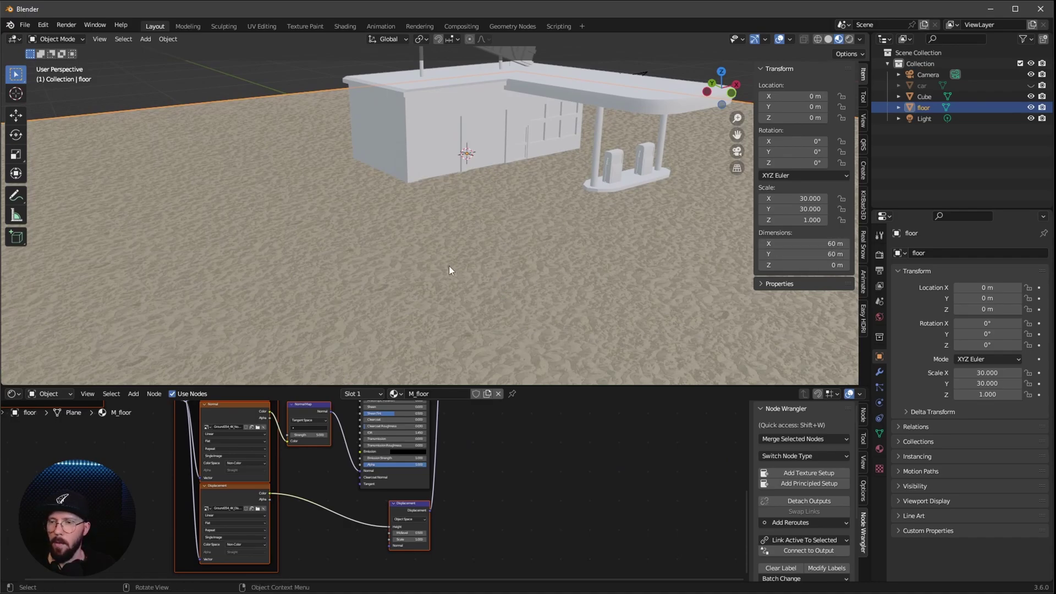
# Use Rendered shading and set Cycles with GPU Compute and the Experimental feature set
pyautogui.press('z')
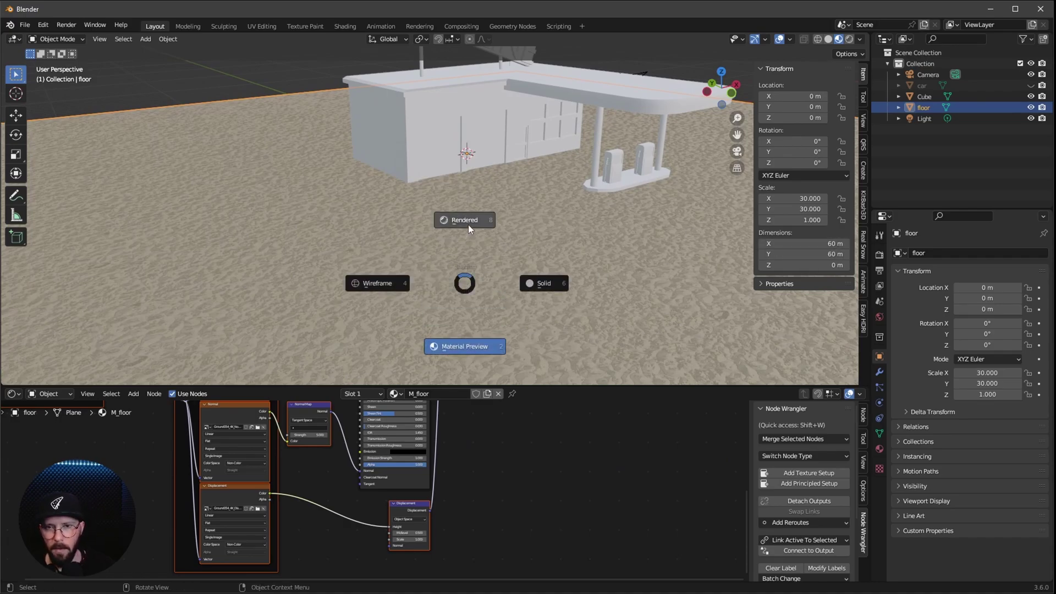
pyautogui.click(471, 222)
pyautogui.click(880, 255)
pyautogui.click(979, 252)
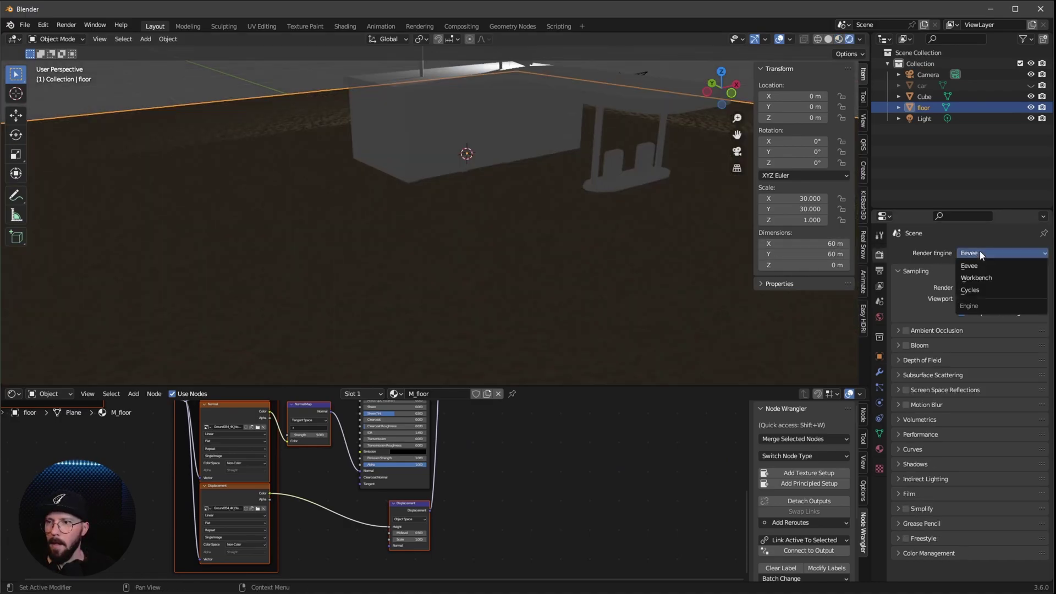
pyautogui.click(978, 290)
pyautogui.click(978, 280)
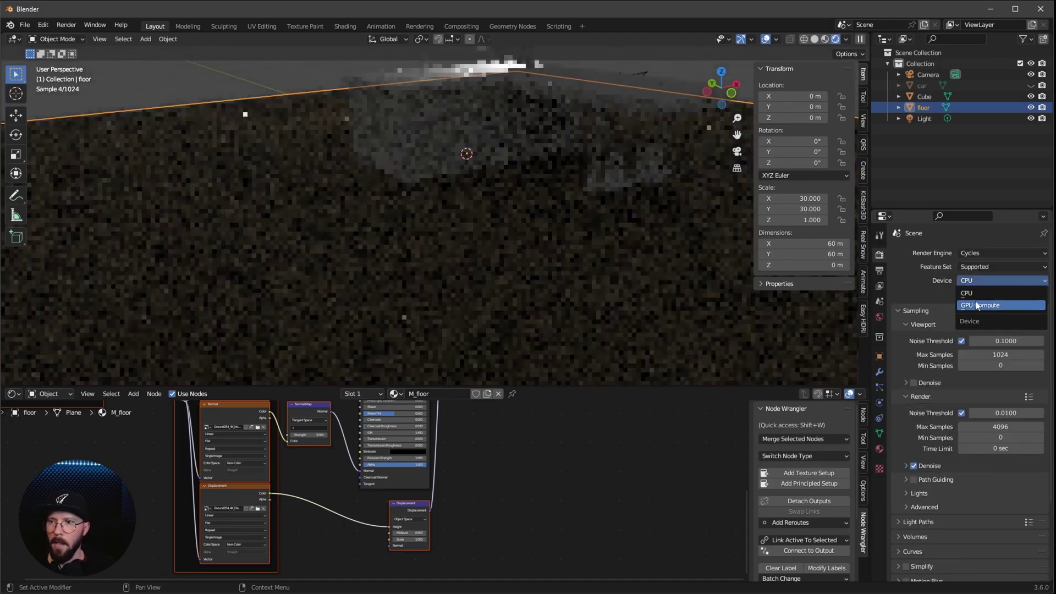
pyautogui.click(985, 303)
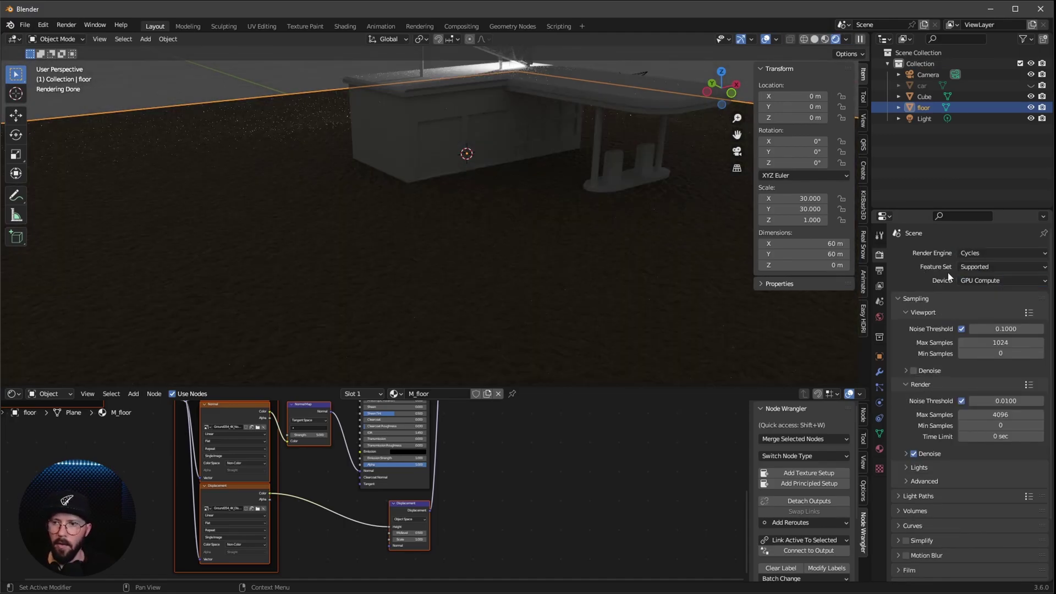
pyautogui.click(974, 270)
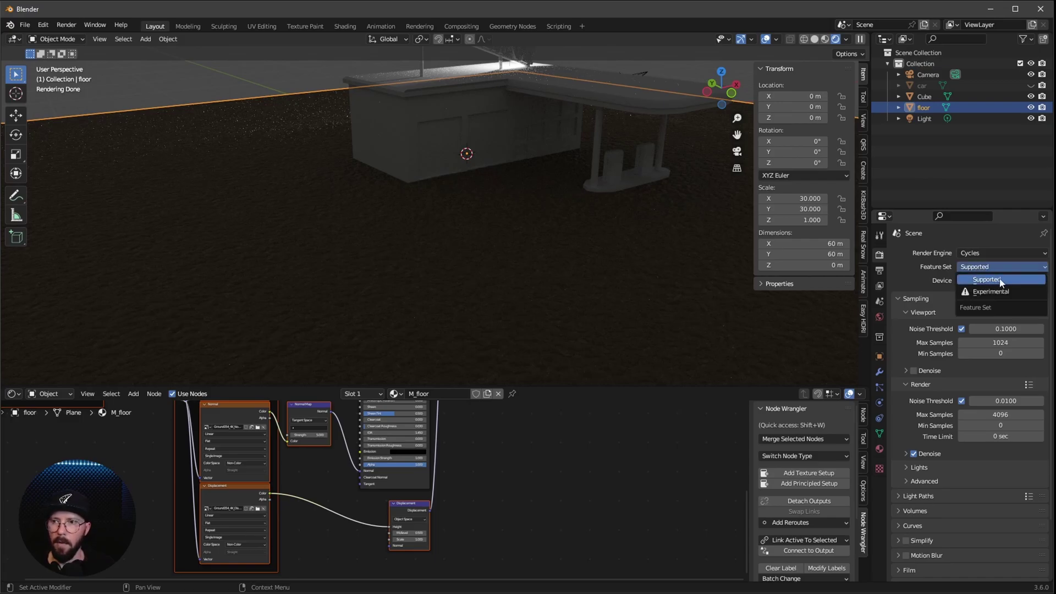
pyautogui.click(1001, 293)
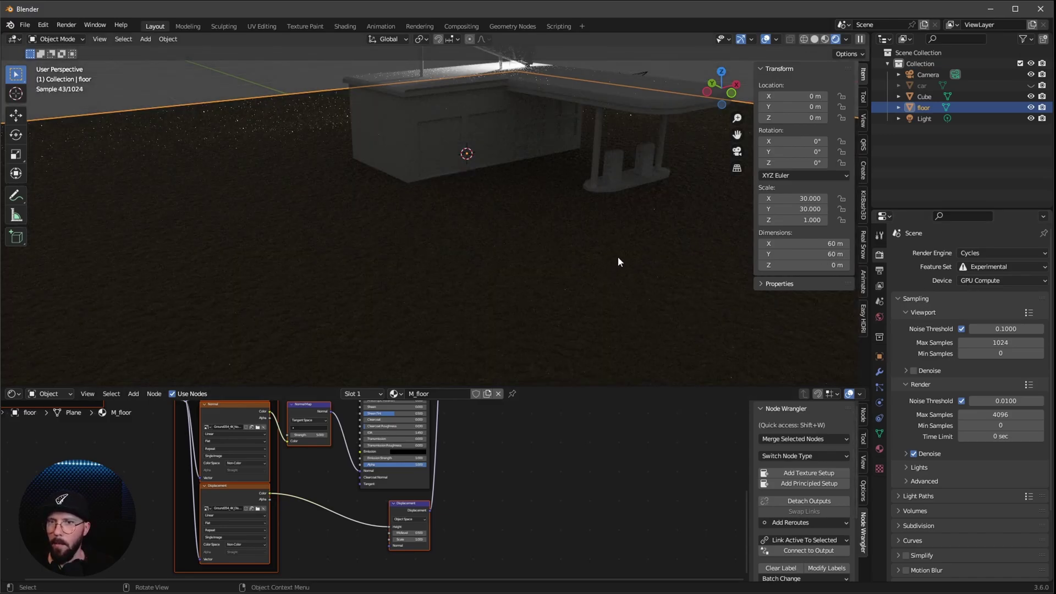
# Move the light in top view to about X -4.85, Y -8.25 m
pyautogui.moveTo(619, 257)
pyautogui.mouseDown(button='middle')
pyautogui.moveTo(570, 297)
pyautogui.moveTo(605, 270)
pyautogui.mouseUp(button='middle')
pyautogui.press('KP_7')
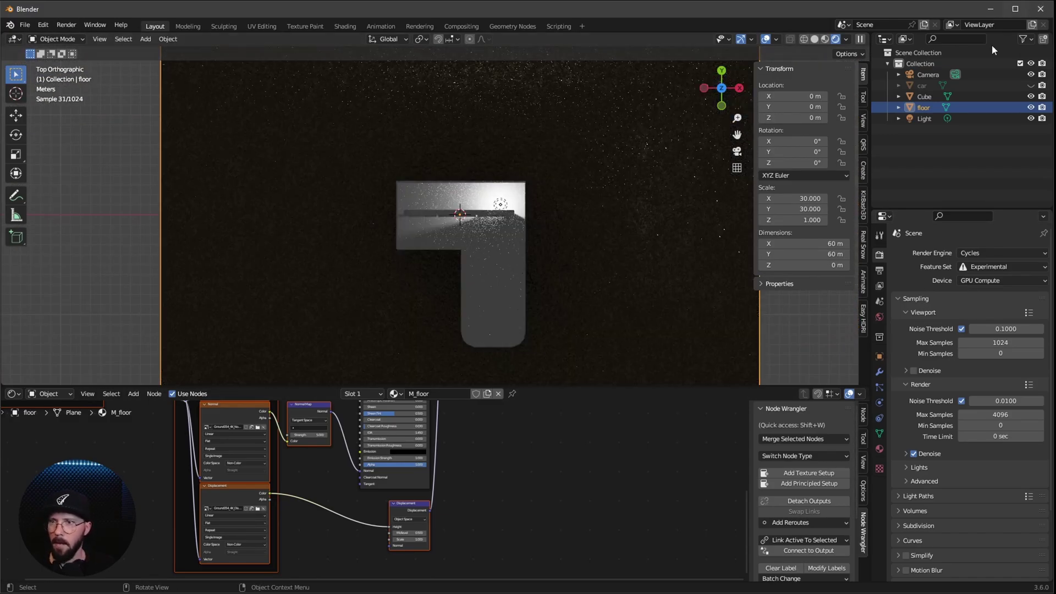
pyautogui.click(928, 117)
pyautogui.press('g')
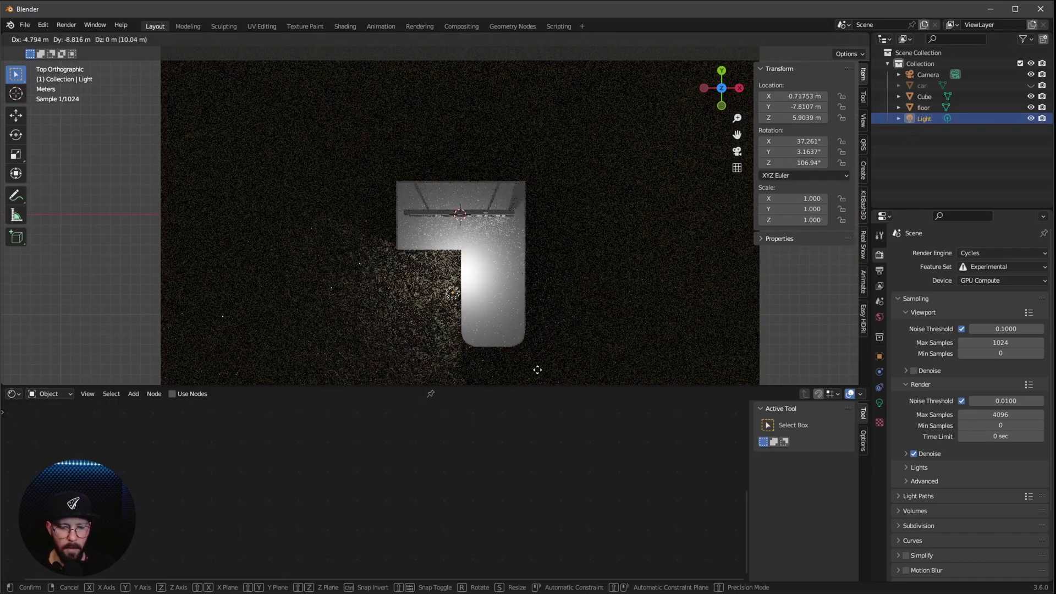
pyautogui.click(530, 371)
pyautogui.moveTo(530, 370); pyautogui.dragTo(881, 324, button='middle')
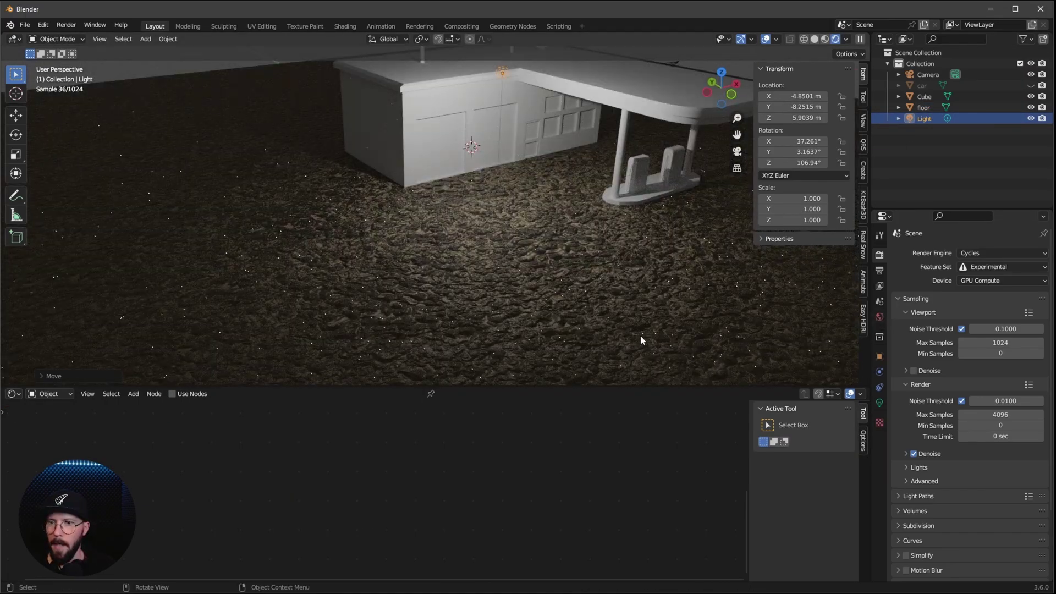
# Set the floor material's Surface Displacement method to Displacement and Bump
pyautogui.click(643, 335)
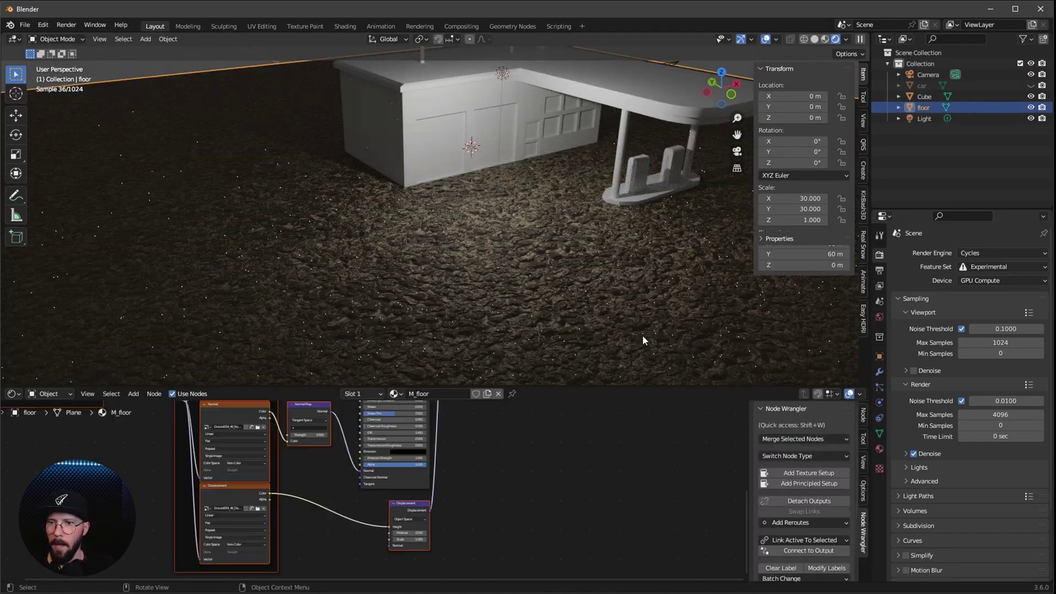
pyautogui.click(880, 449)
pyautogui.scroll(-10, 912, 326)
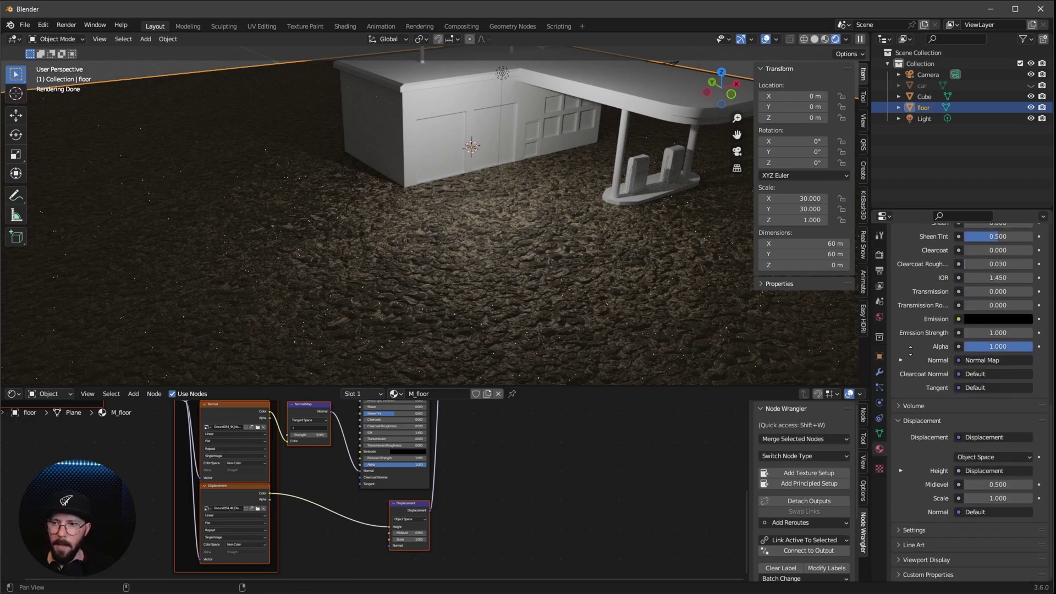
pyautogui.click(900, 529)
pyautogui.moveTo(900, 531); pyautogui.dragTo(927, 374, button='middle')
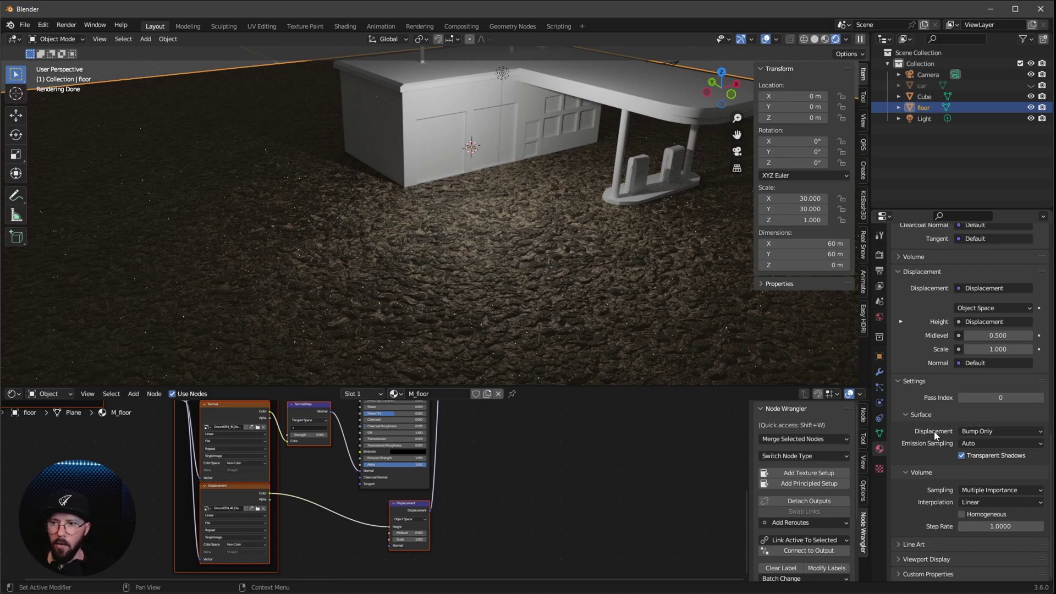
pyautogui.click(982, 432)
pyautogui.click(996, 469)
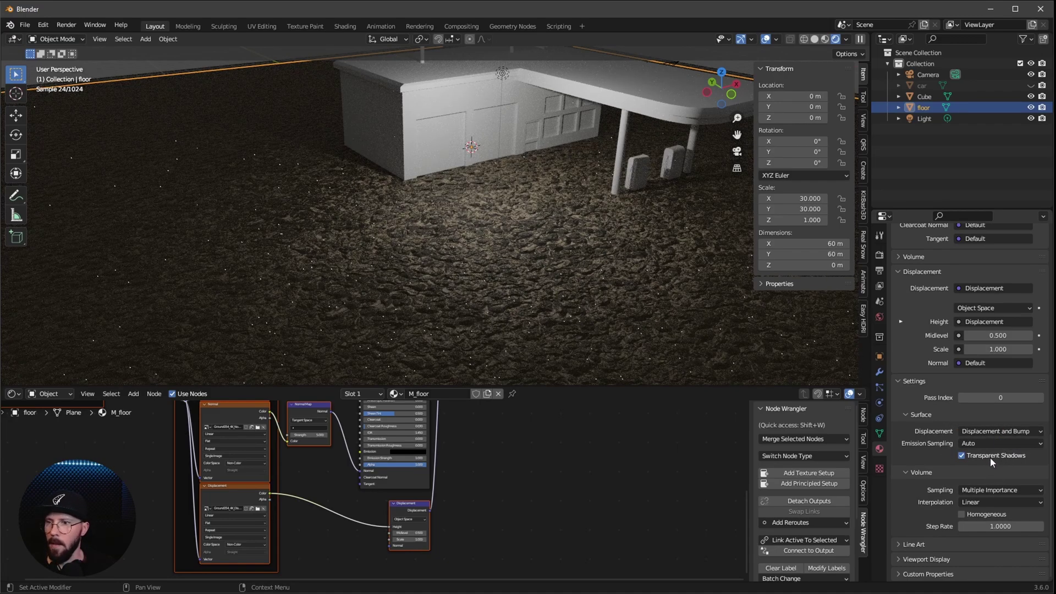
pyautogui.moveTo(473, 266); pyautogui.dragTo(493, 244, button='middle')
# In Edit Mode, subdivide the floor mesh five times into a dense grid
pyautogui.press('Tab')
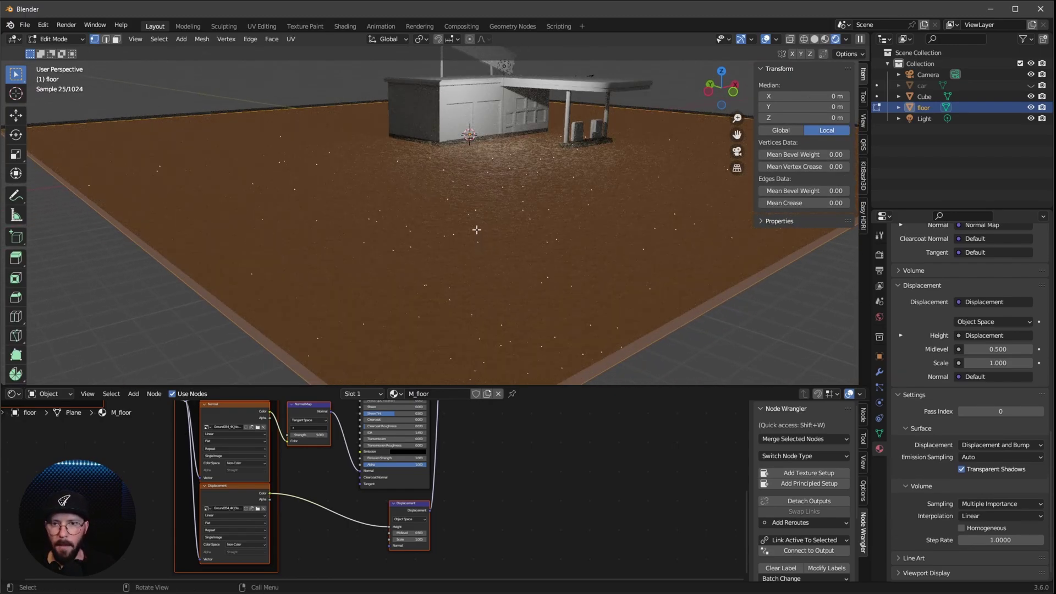
pyautogui.rightClick(462, 230)
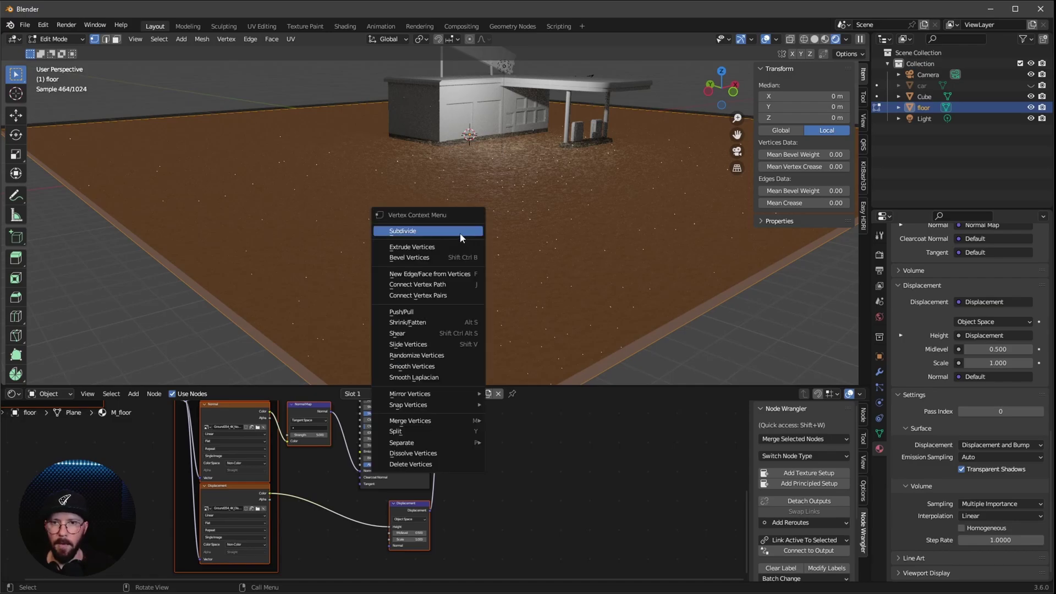
pyautogui.click(462, 231)
pyautogui.rightClick(467, 222)
pyautogui.click(467, 221)
pyautogui.rightClick(467, 223)
pyautogui.click(467, 220)
pyautogui.rightClick(472, 220)
pyautogui.click(473, 216)
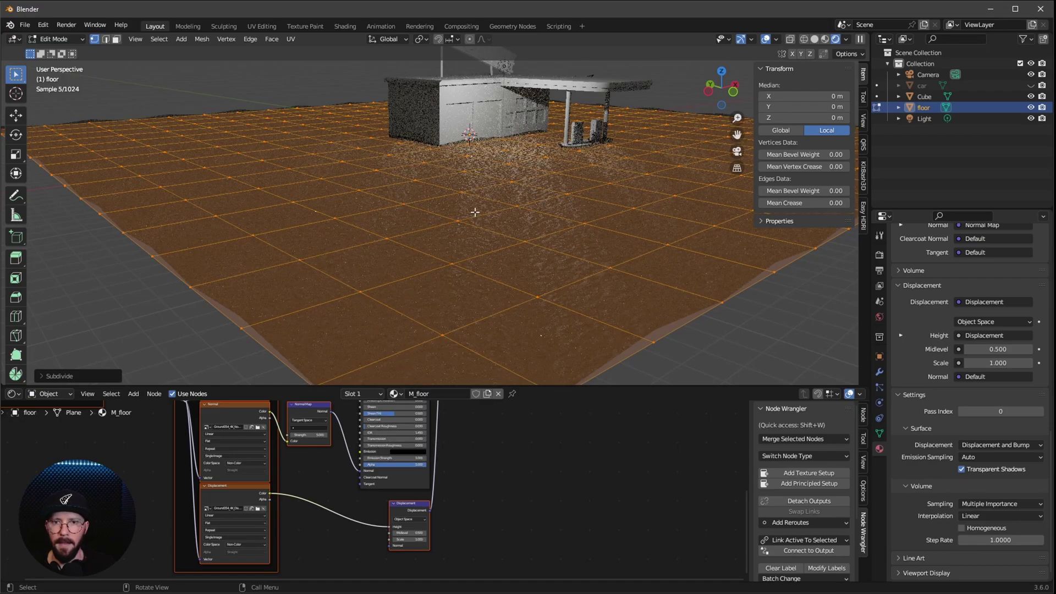
pyautogui.rightClick(475, 221)
pyautogui.click(472, 215)
# Return to Object Mode to view the displaced sand floor
pyautogui.scroll(-3, 484, 218)
pyautogui.scroll(4, 496, 241)
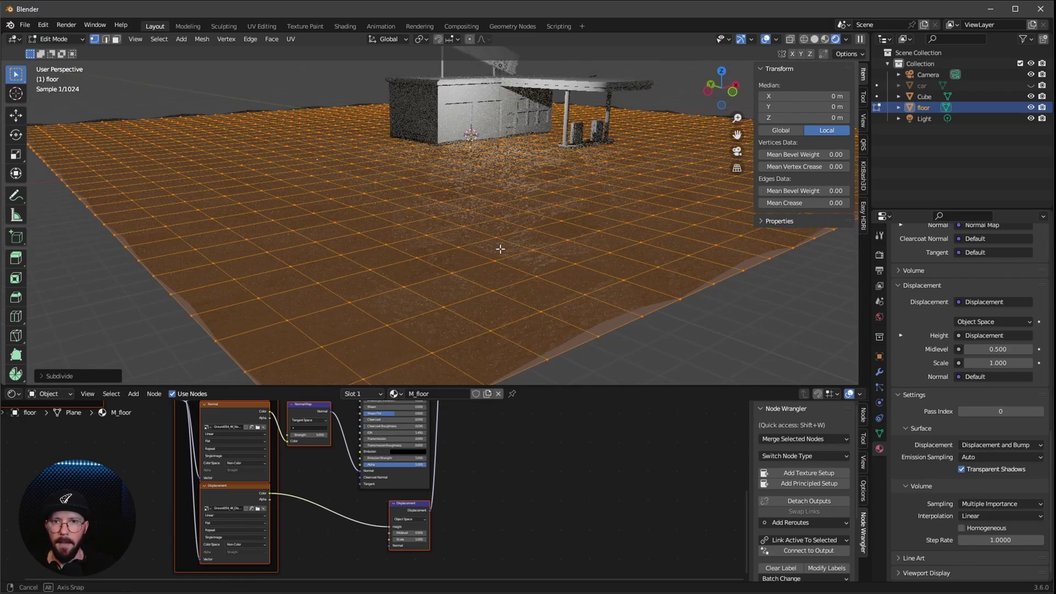
pyautogui.moveTo(539, 175); pyautogui.dragTo(511, 229, button='middle')
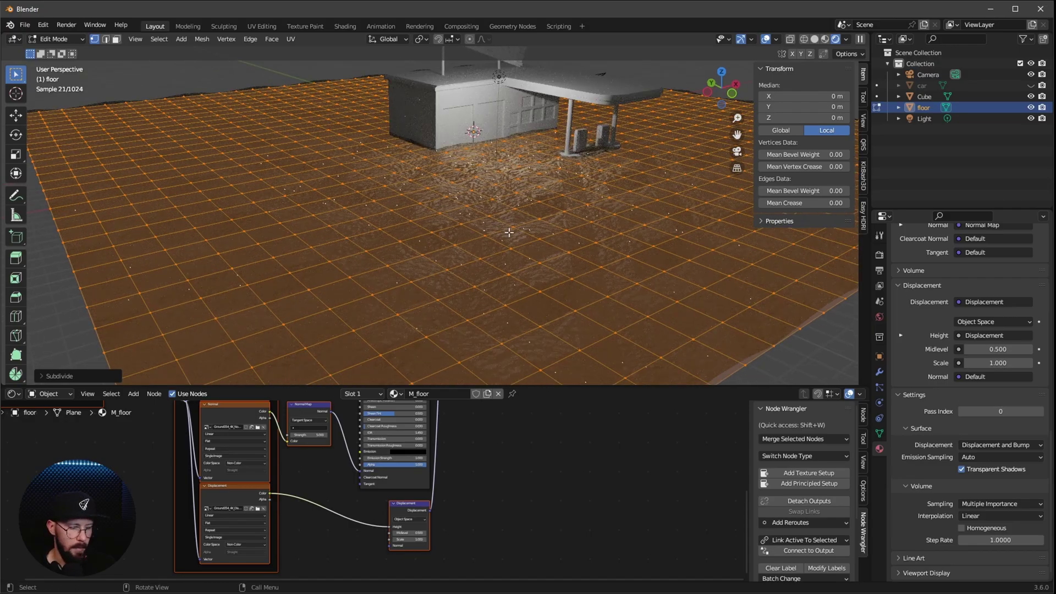
pyautogui.press('Tab')
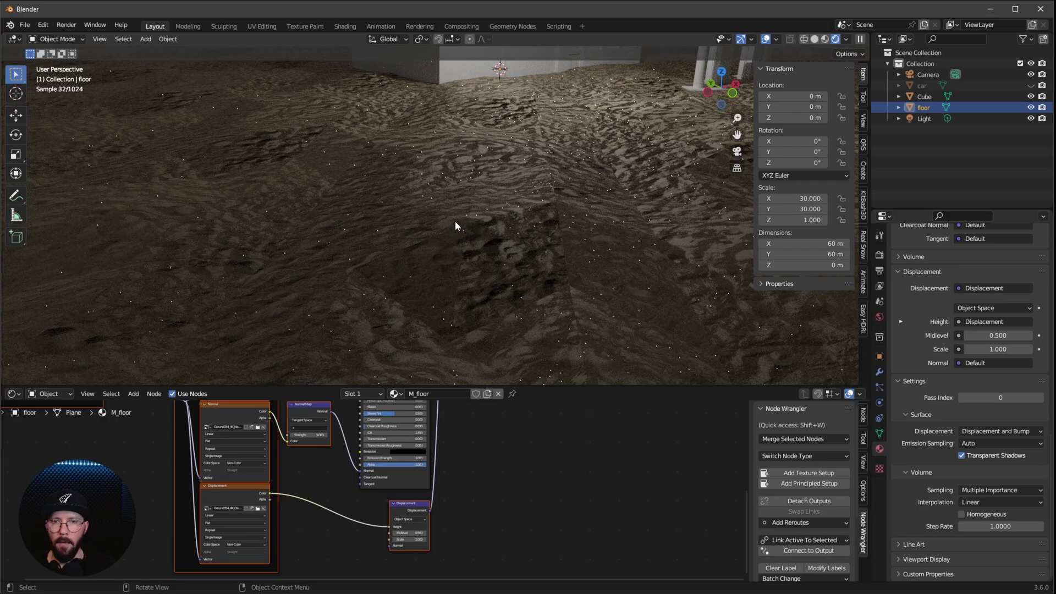
# Apply Shade Smooth to the floor
pyautogui.rightClick(456, 220)
pyautogui.click(443, 220)
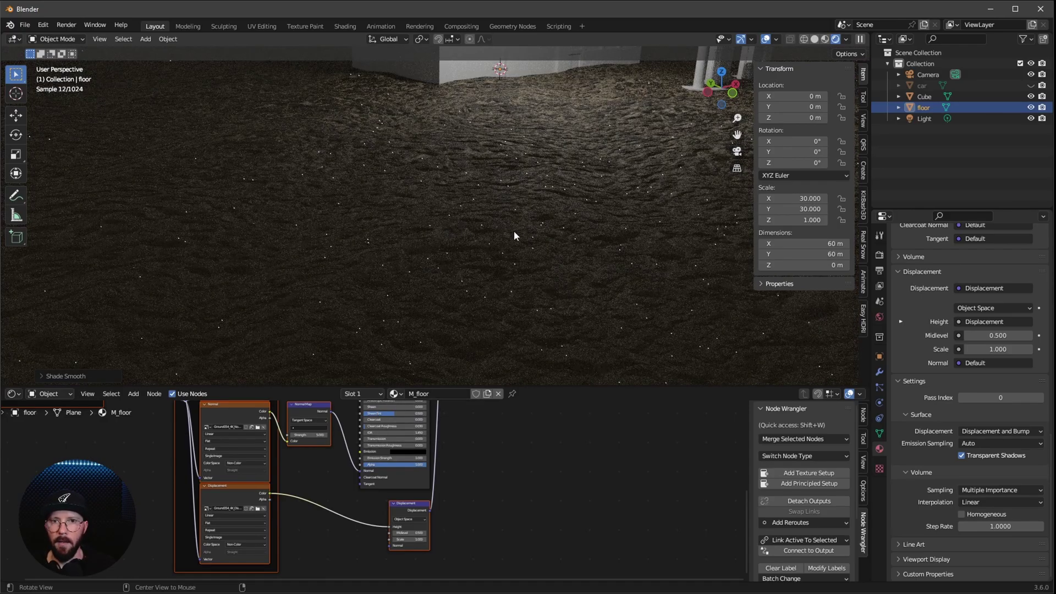
pyautogui.keyDown('alt'); pyautogui.moveTo(509, 233); pyautogui.dragTo(507, 232); pyautogui.keyUp('alt')
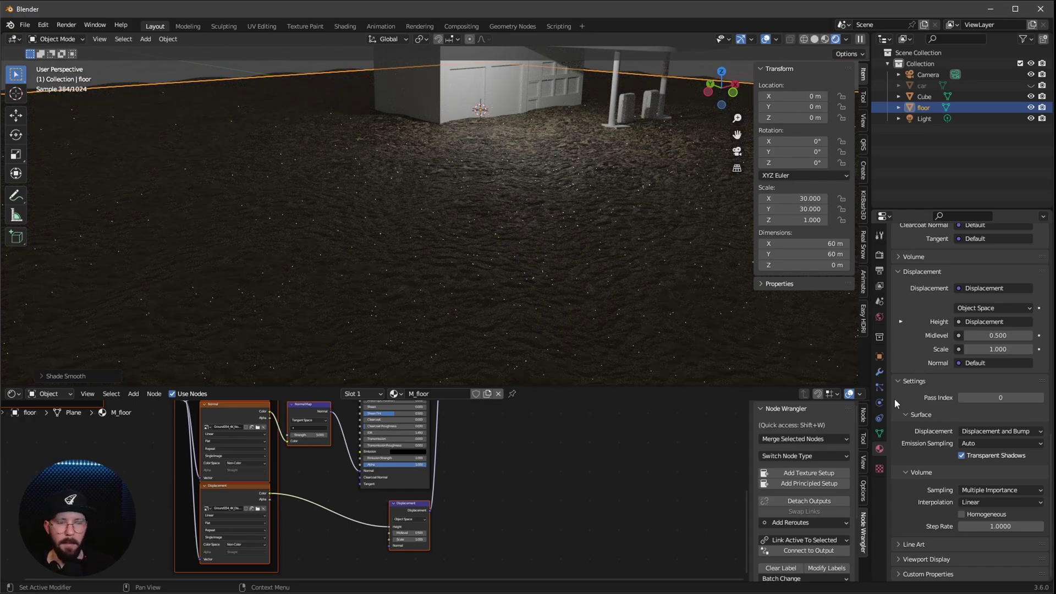
# Add a Subdivision Surface modifier to the floor with Adaptive Subdivision enabled
pyautogui.click(879, 373)
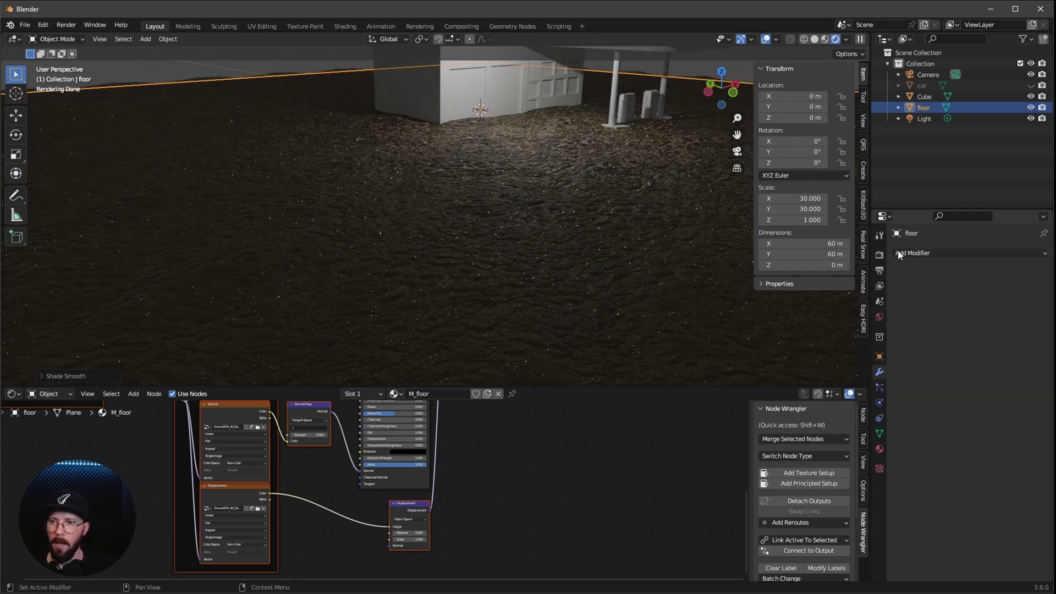
pyautogui.click(931, 256)
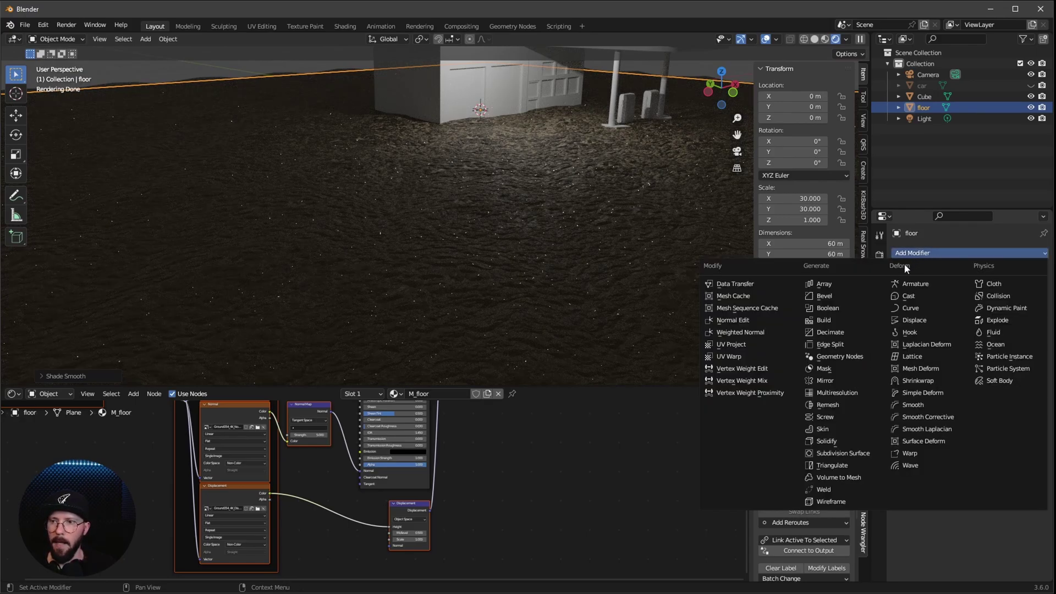
pyautogui.click(862, 451)
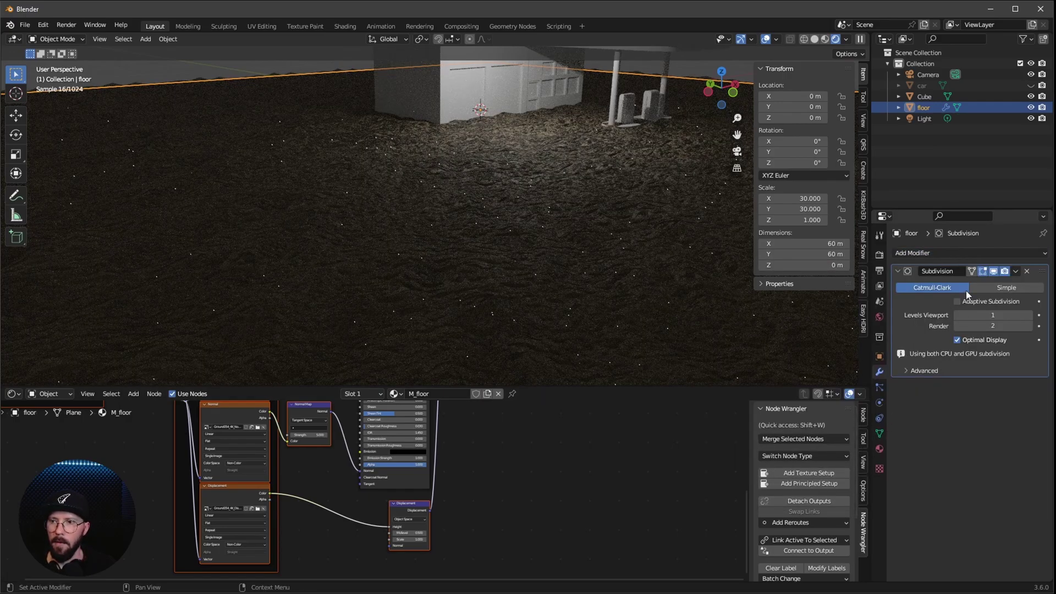
pyautogui.click(957, 302)
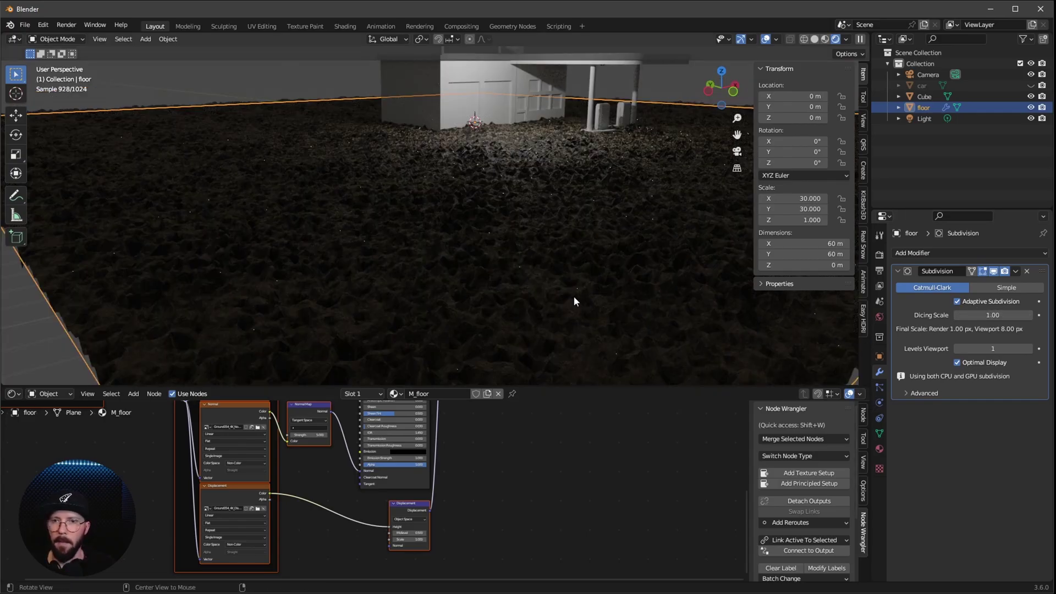
pyautogui.moveTo(574, 295); pyautogui.dragTo(540, 304, button='middle')
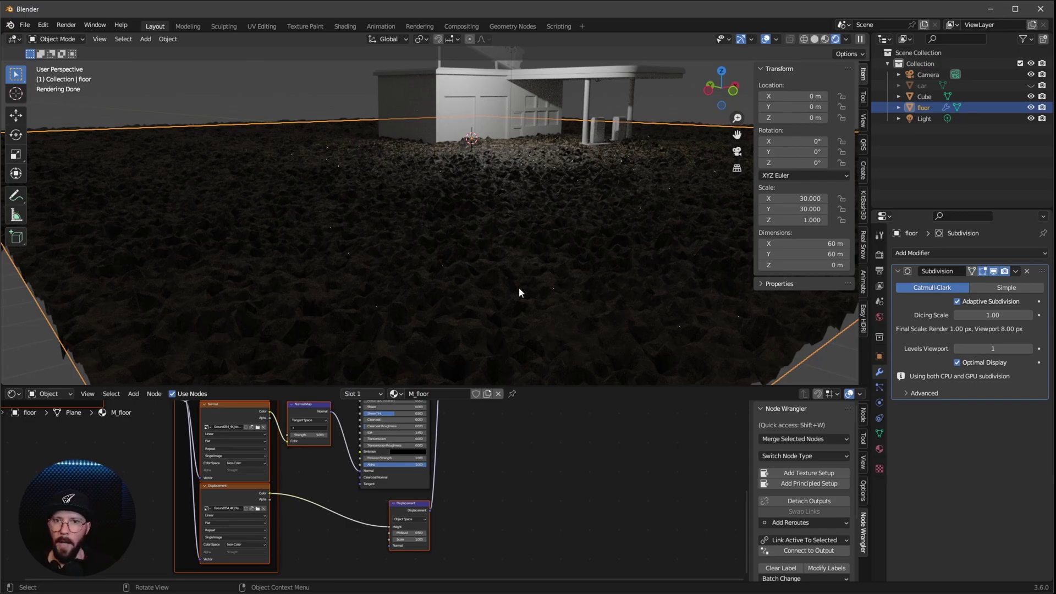
# Set the Displacement node's Scale to 0.25
pyautogui.scroll(8, 554, 500)
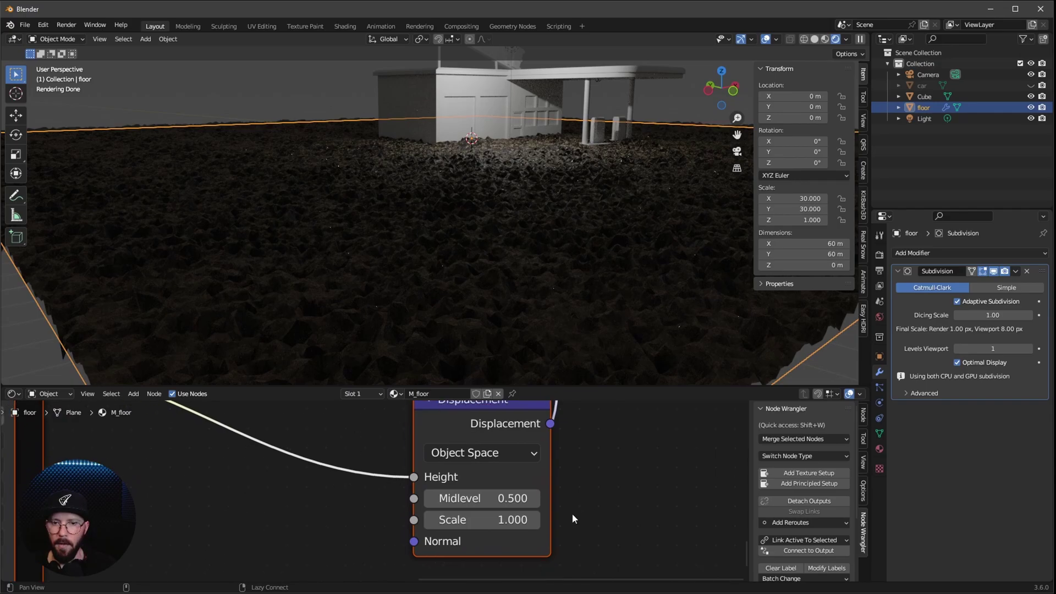
pyautogui.click(512, 521)
pyautogui.write('.')
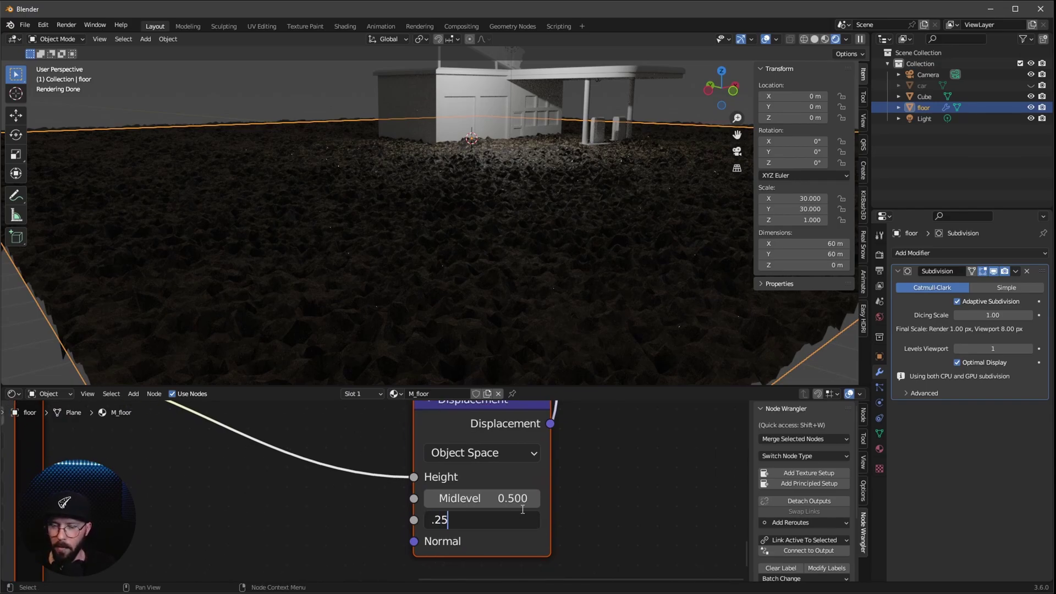
pyautogui.write('25')
pyautogui.press('Return')
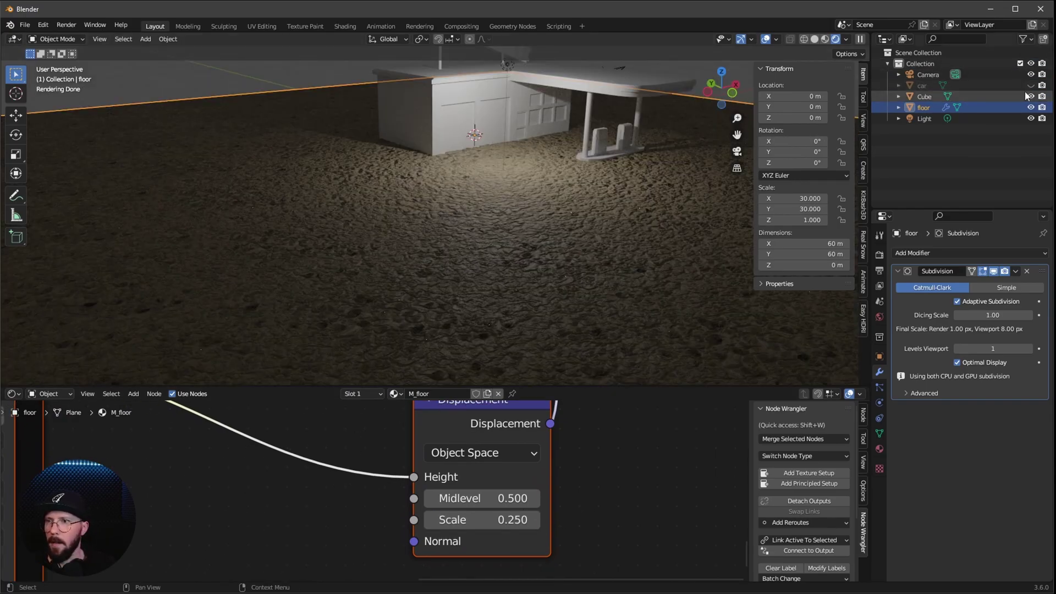
# Unhide the car in the Outliner and select it
pyautogui.click(1031, 85)
pyautogui.click(1001, 86)
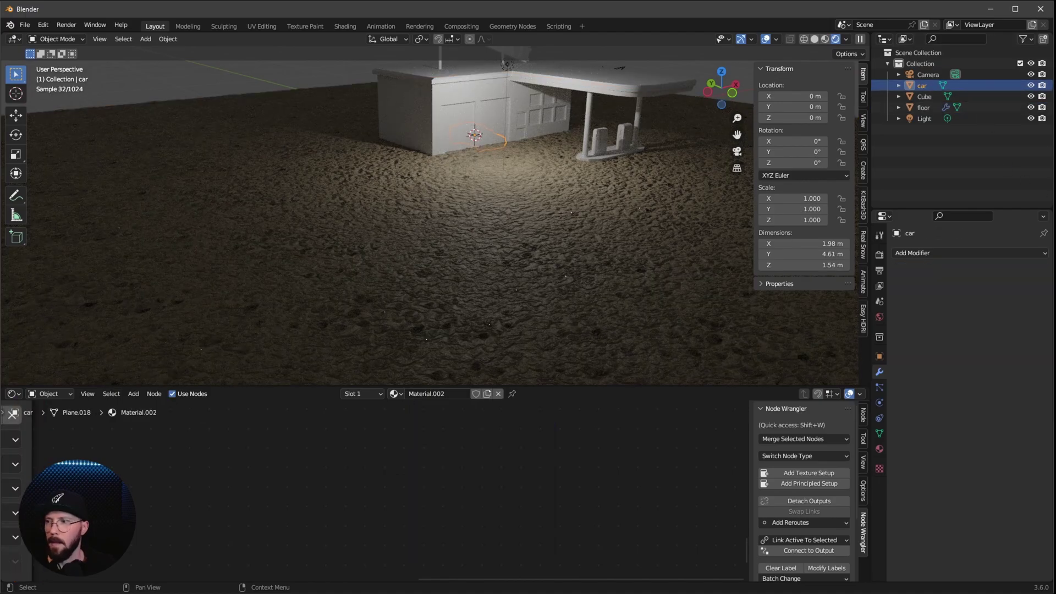
pyautogui.click(507, 242)
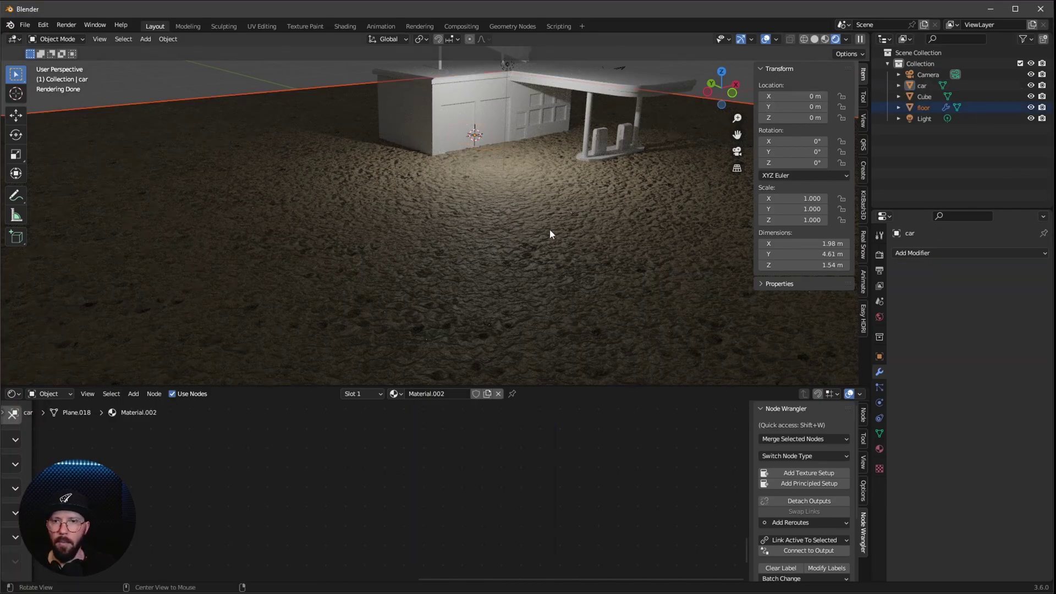
pyautogui.click(923, 85)
# Move the car to X -15.9 m, Y -18.9 m, Z 0.7 m
pyautogui.doubleClick(793, 96)
pyautogui.press('BackSpace')
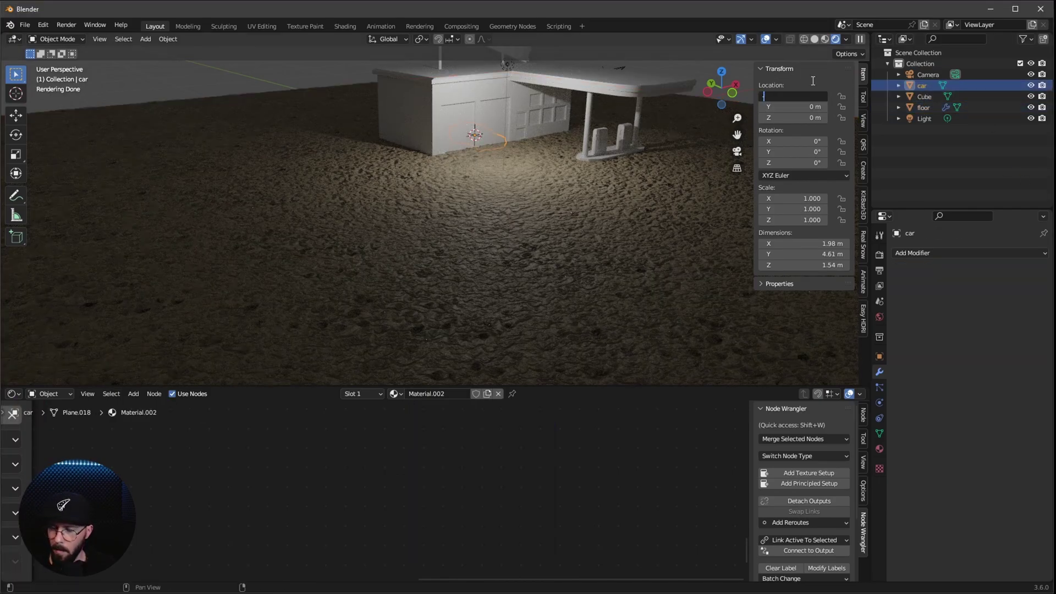
pyautogui.write('-15.9')
pyautogui.doubleClick(809, 107)
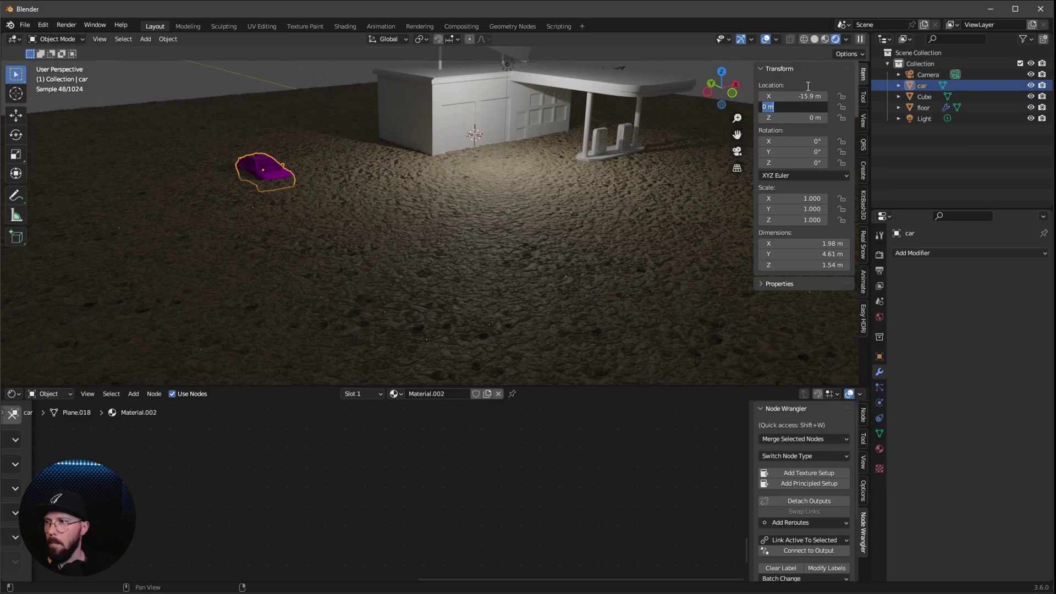
pyautogui.write('-18.9')
pyautogui.press('Return')
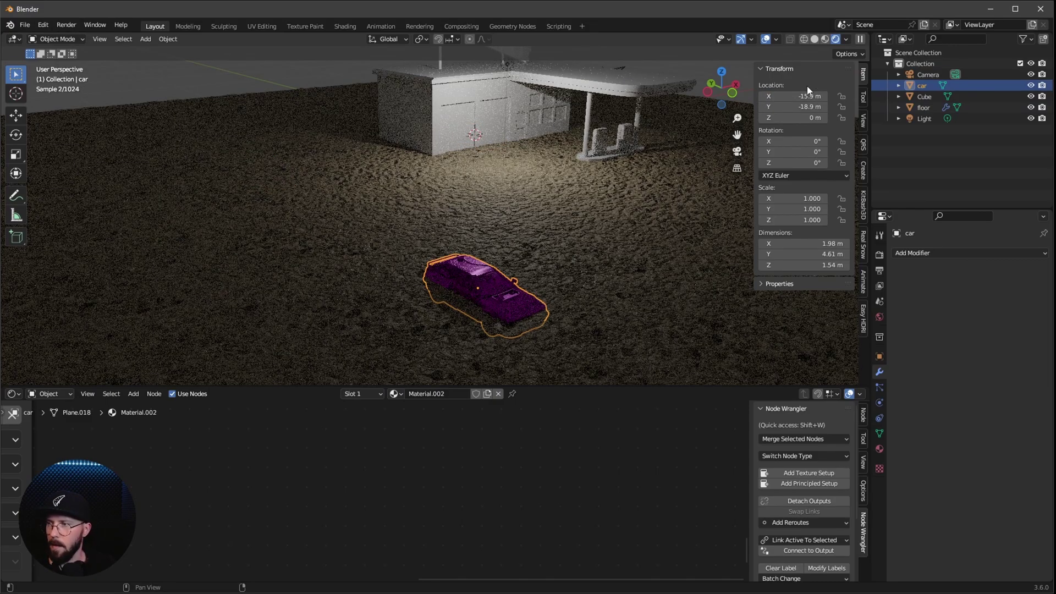
pyautogui.doubleClick(808, 119)
pyautogui.press('Return')
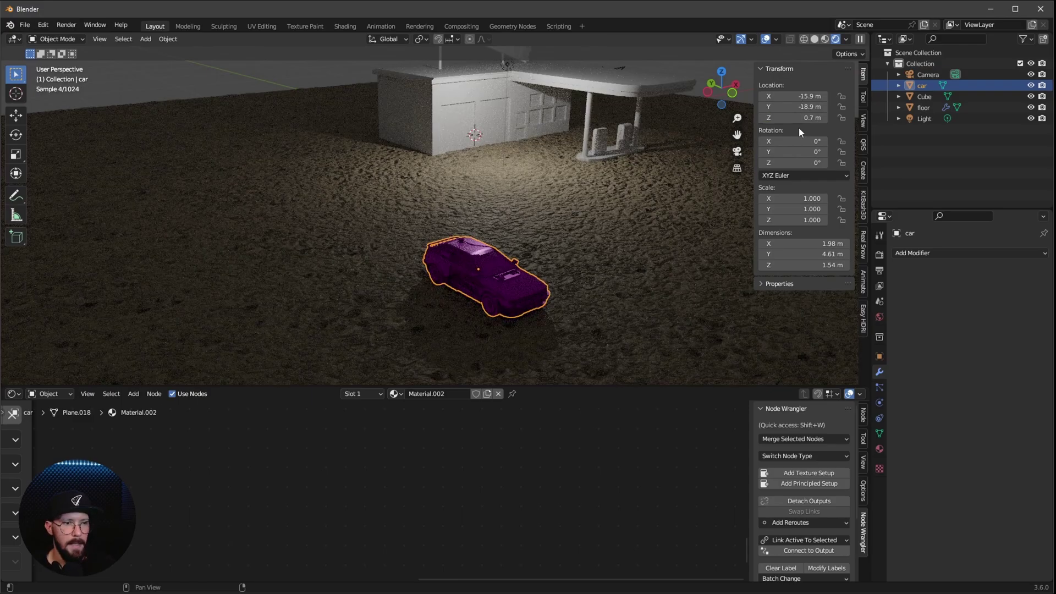
# Turn the car 122° around the Z axis
pyautogui.moveTo(593, 282); pyautogui.dragTo(550, 264, button='middle')
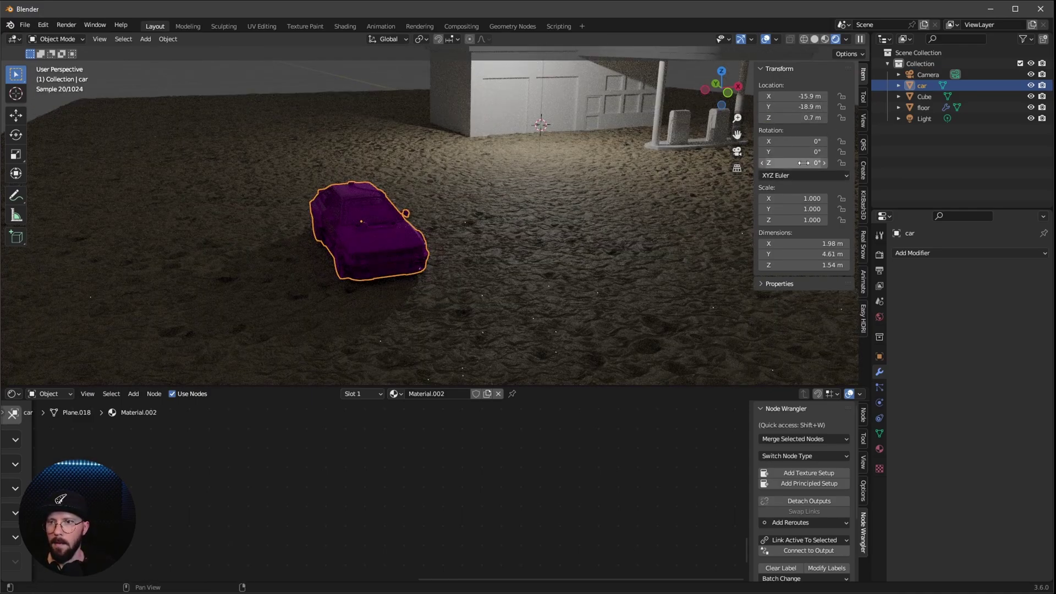
pyautogui.doubleClick(804, 163)
pyautogui.write('1')
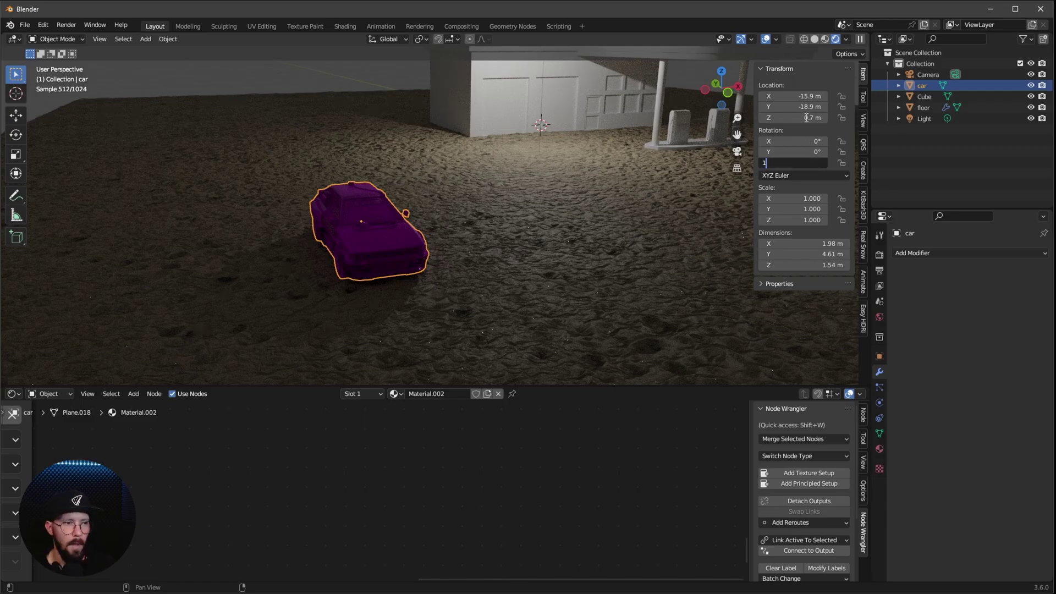
pyautogui.write('22')
pyautogui.press('Return')
pyautogui.moveTo(526, 303); pyautogui.dragTo(523, 241, button='middle')
# Load COLOR2Kpng.png from the uploads_files_2921819_2k folder as the car's base colour image
pyautogui.moveTo(323, 462); pyautogui.dragTo(467, 477, button='middle')
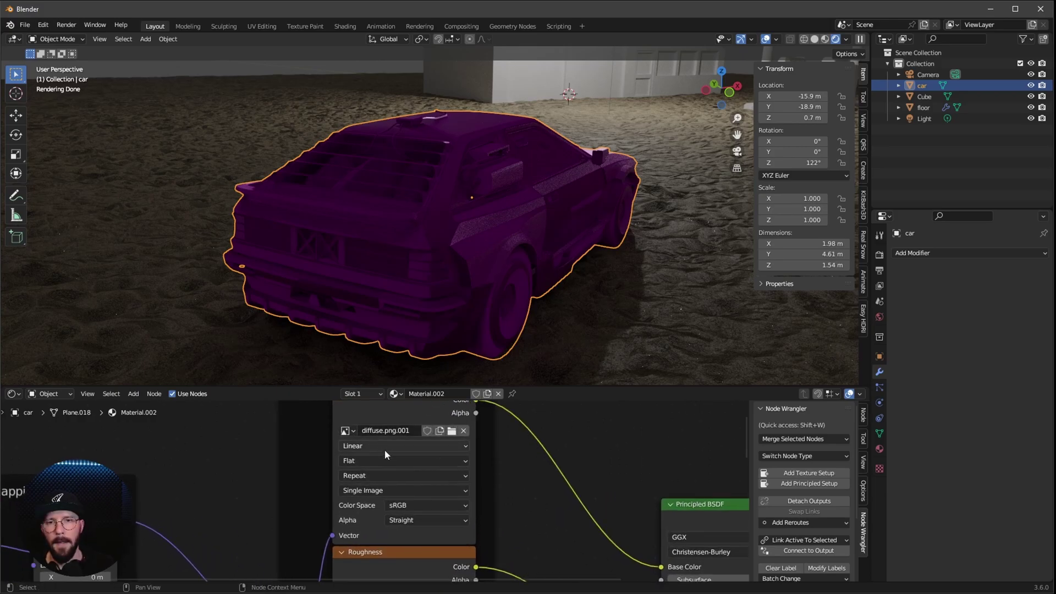
pyautogui.click(25, 25)
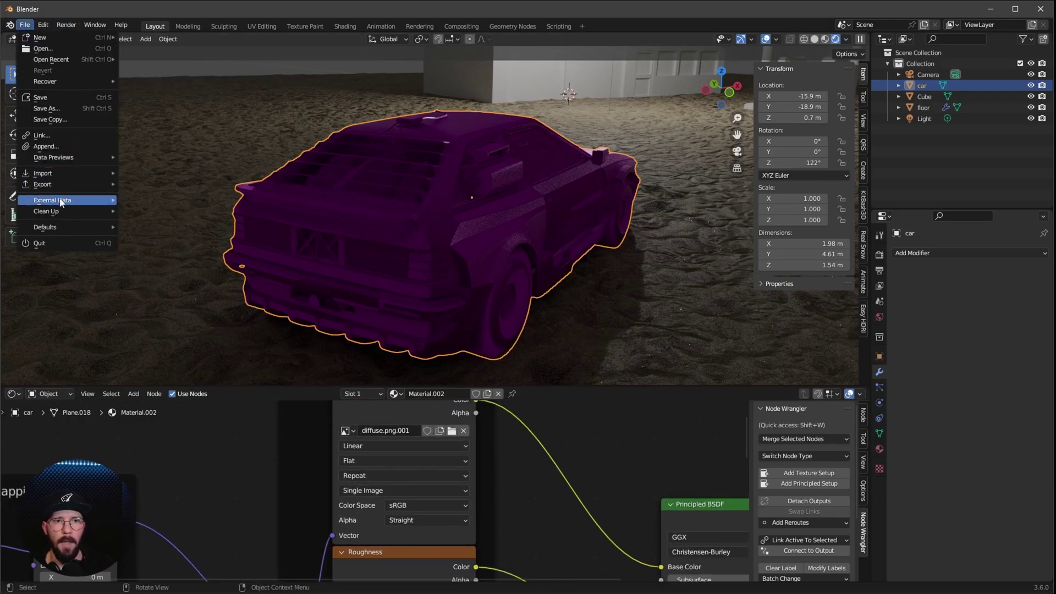
pyautogui.moveTo(62, 202)
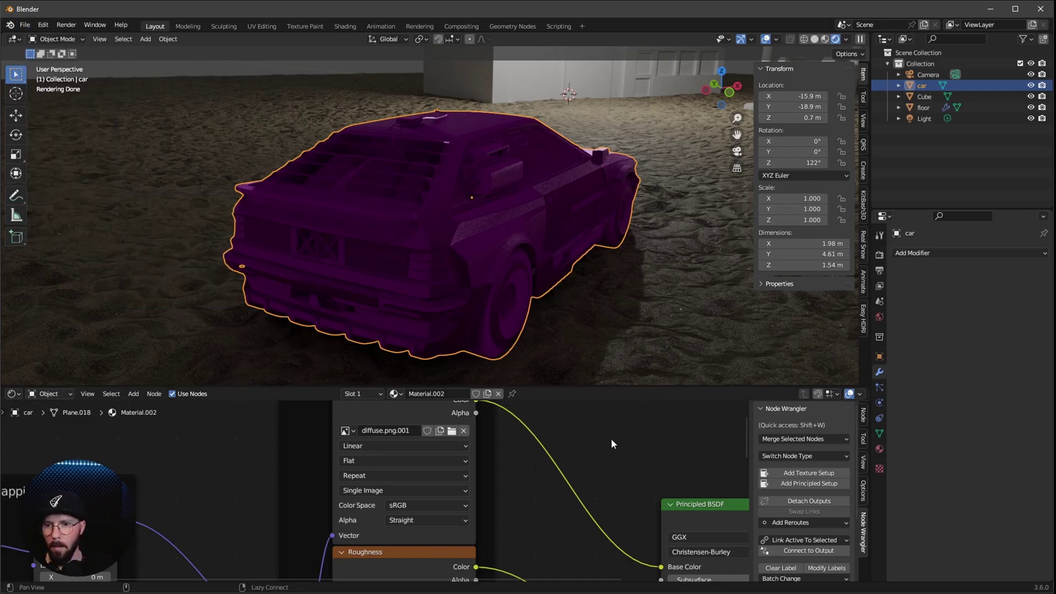
pyautogui.moveTo(612, 438); pyautogui.dragTo(582, 457, button='middle')
pyautogui.moveTo(506, 442); pyautogui.dragTo(459, 449, button='middle')
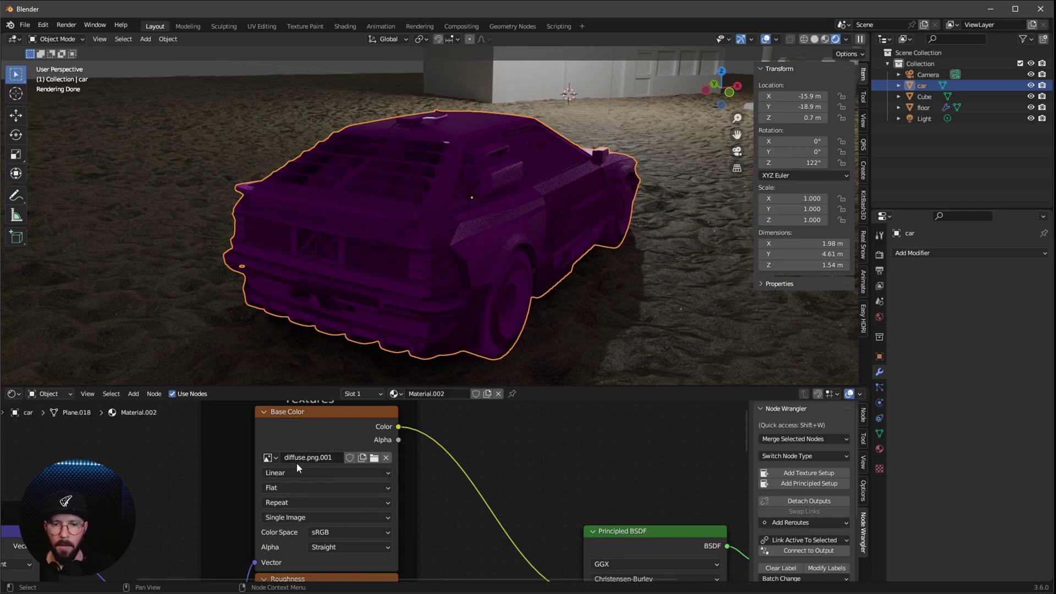
pyautogui.click(375, 459)
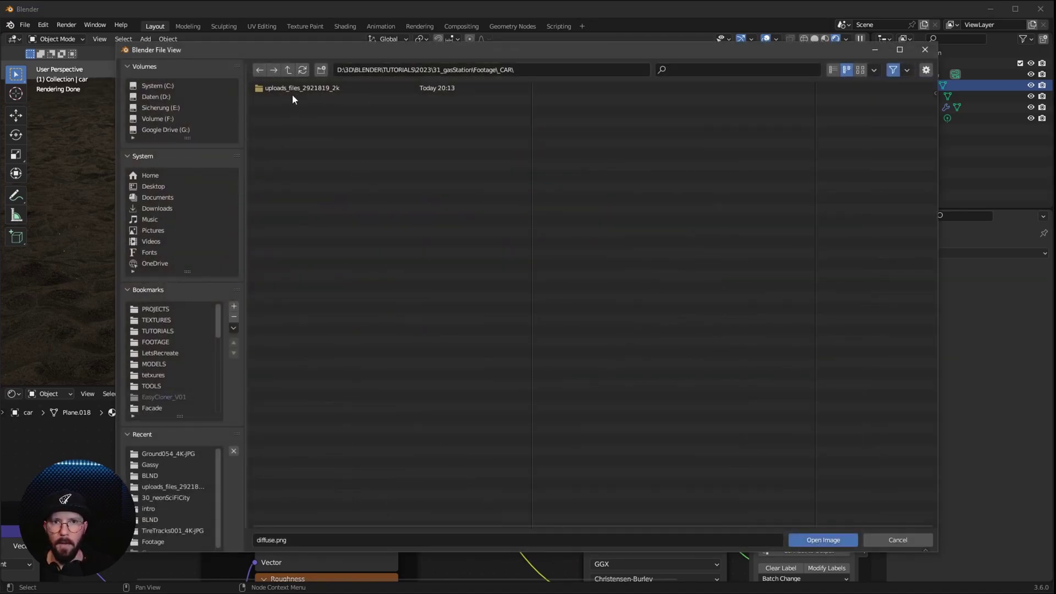
pyautogui.doubleClick(292, 93)
pyautogui.click(861, 73)
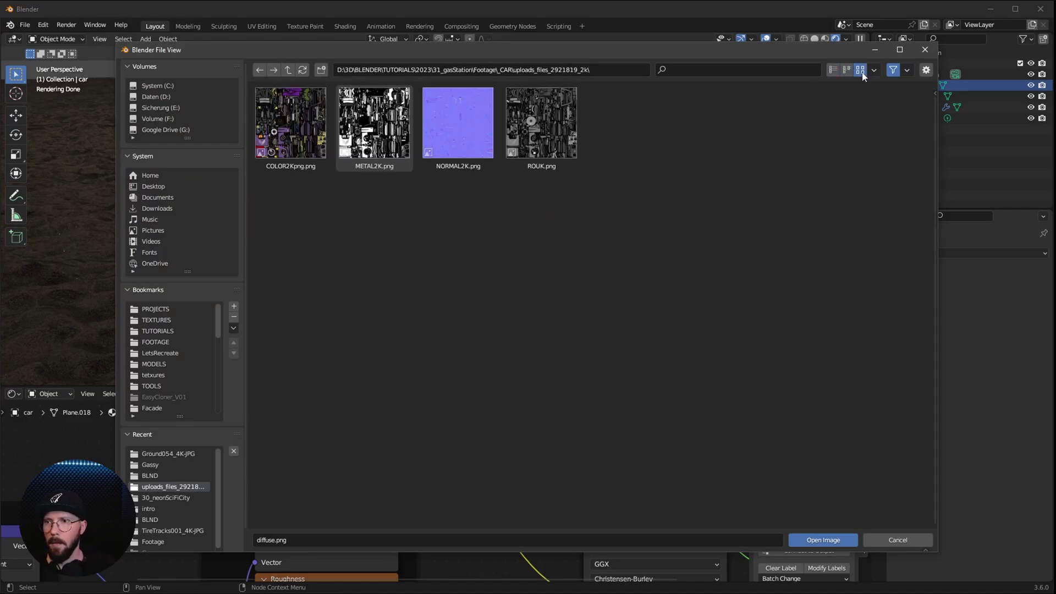
pyautogui.doubleClick(302, 145)
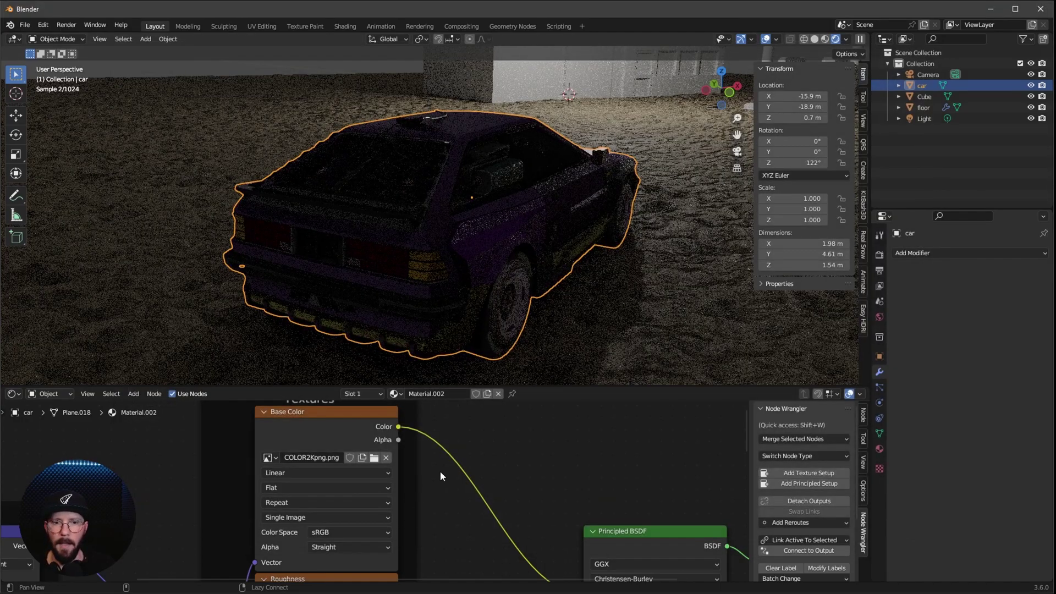
# Load ROUK.png into the car's roughness image node
pyautogui.moveTo(441, 470); pyautogui.dragTo(385, 418, button='middle')
pyautogui.click(367, 495)
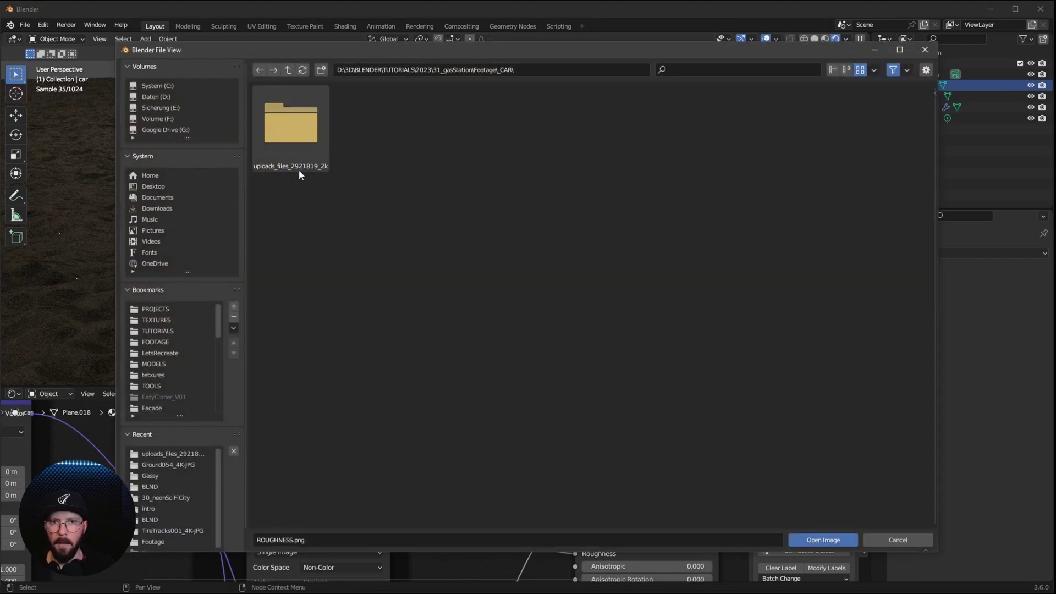
pyautogui.doubleClick(294, 168)
pyautogui.doubleClick(539, 118)
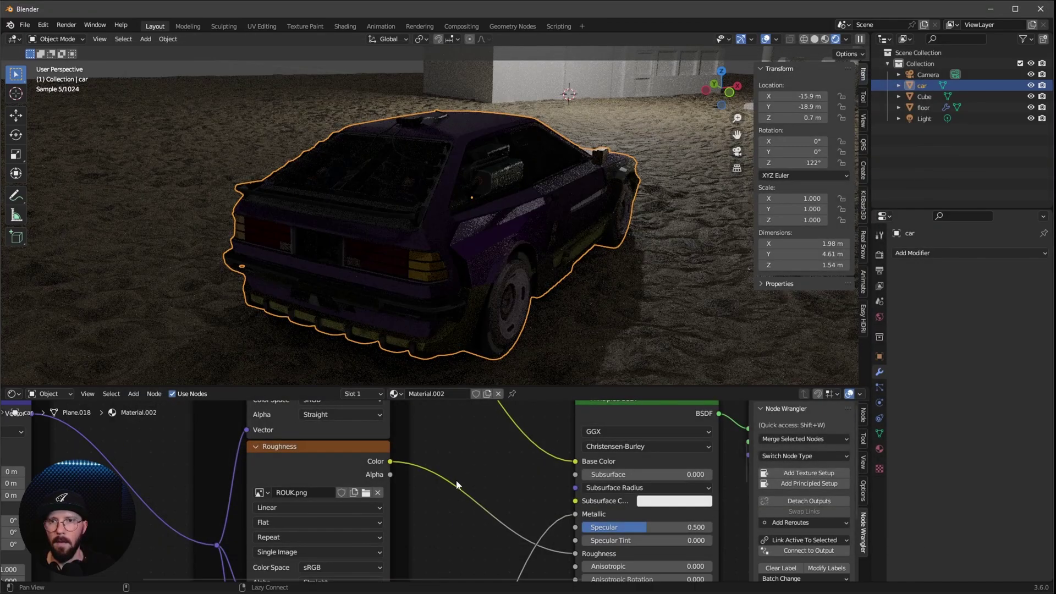
# Load NORMAL2K.png and METAL2K.png into the normal and metallic image nodes
pyautogui.moveTo(456, 478); pyautogui.dragTo(467, 334, button='middle')
pyautogui.click(379, 514)
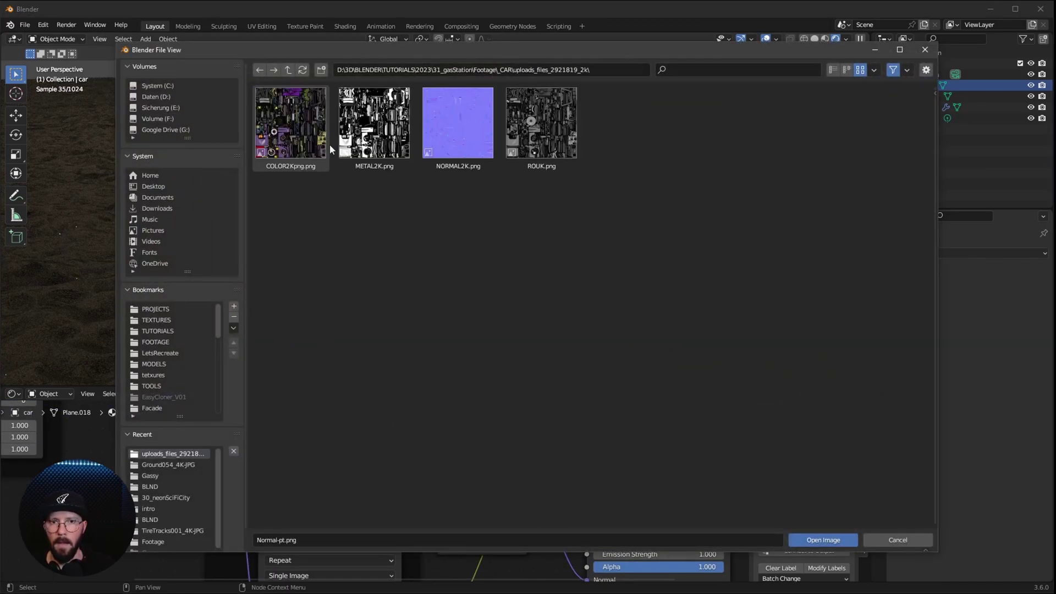
pyautogui.doubleClick(457, 127)
pyautogui.moveTo(407, 550); pyautogui.dragTo(409, 448, button='middle')
pyautogui.click(396, 520)
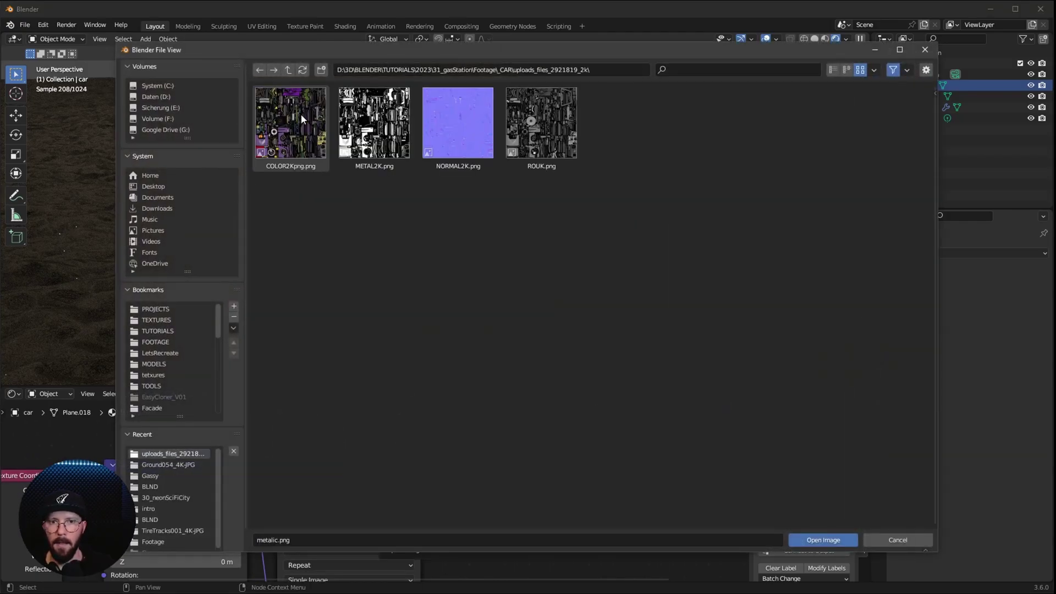
pyautogui.doubleClick(375, 123)
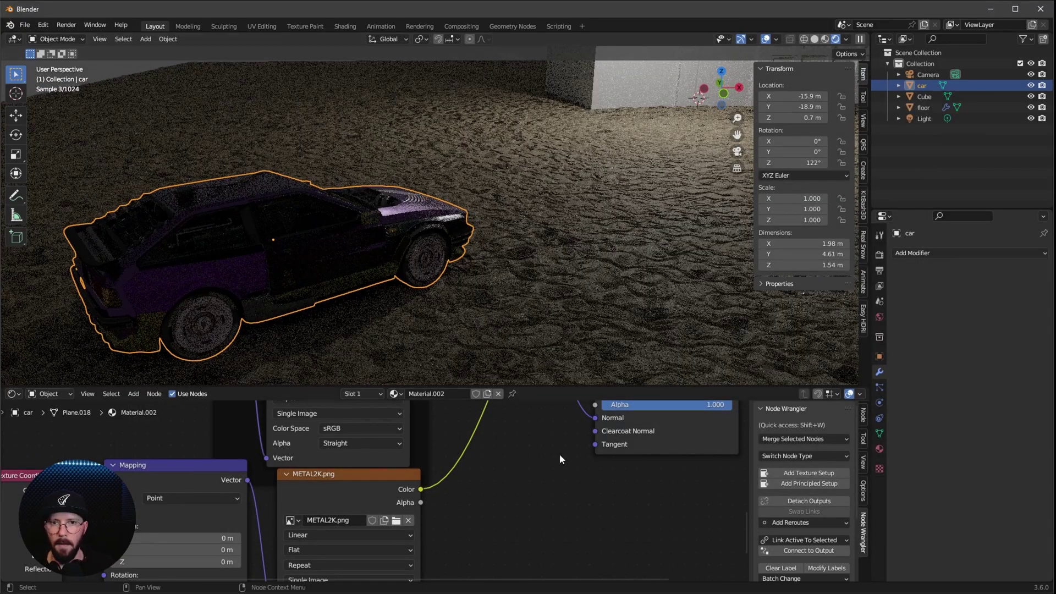
# Insert a Hue/Saturation/Value node between the colour image and Base Color
pyautogui.scroll(-6, 560, 473)
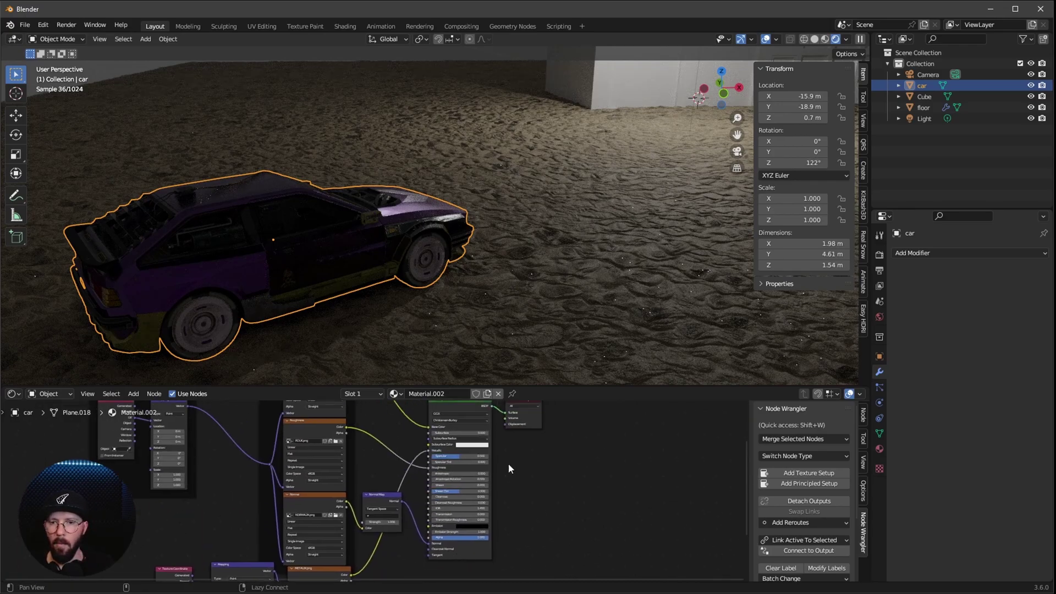
pyautogui.scroll(6, 514, 458)
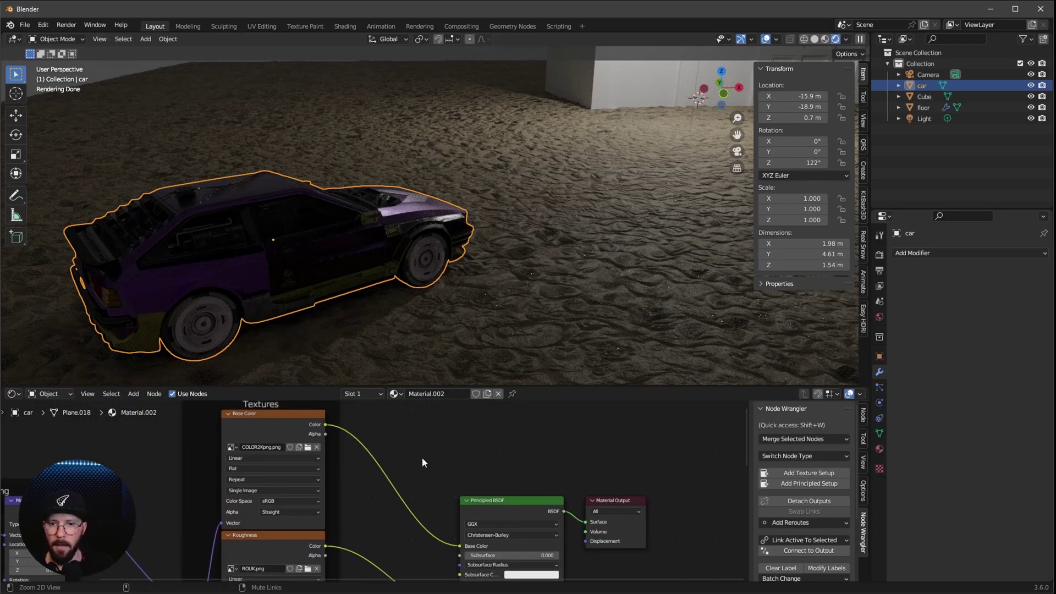
pyautogui.scroll(1, 423, 461)
pyautogui.hotkey('shift', 'a')
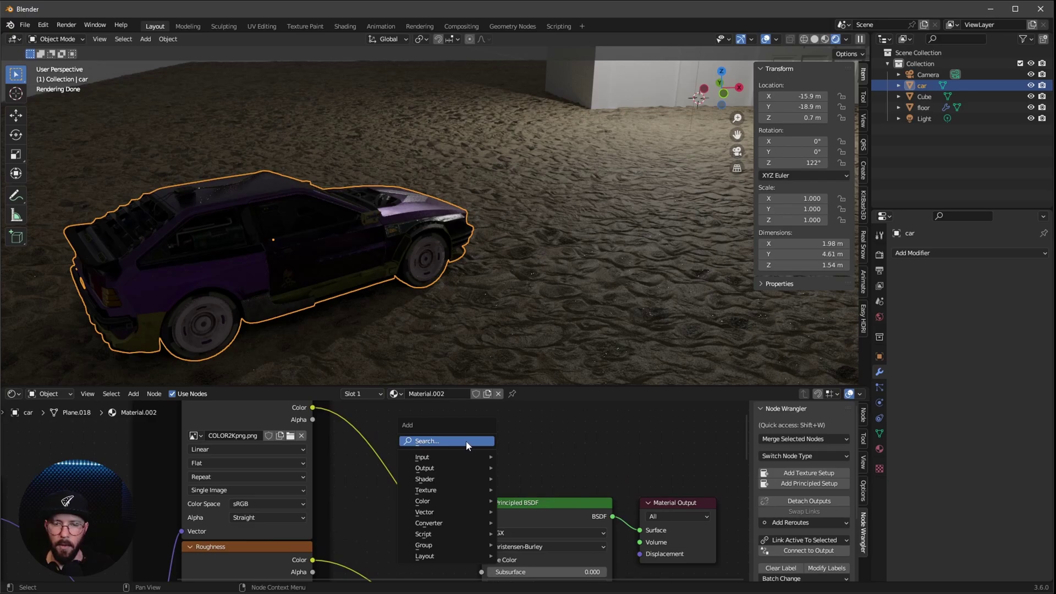
pyautogui.click(469, 445)
pyautogui.write('hue')
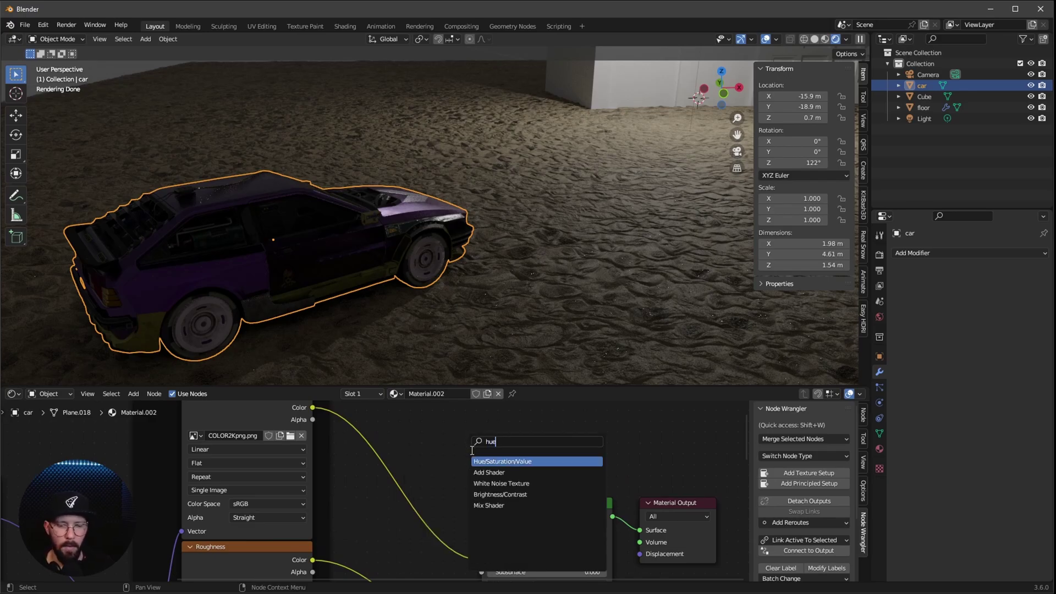
pyautogui.press('Return')
pyautogui.click(380, 474)
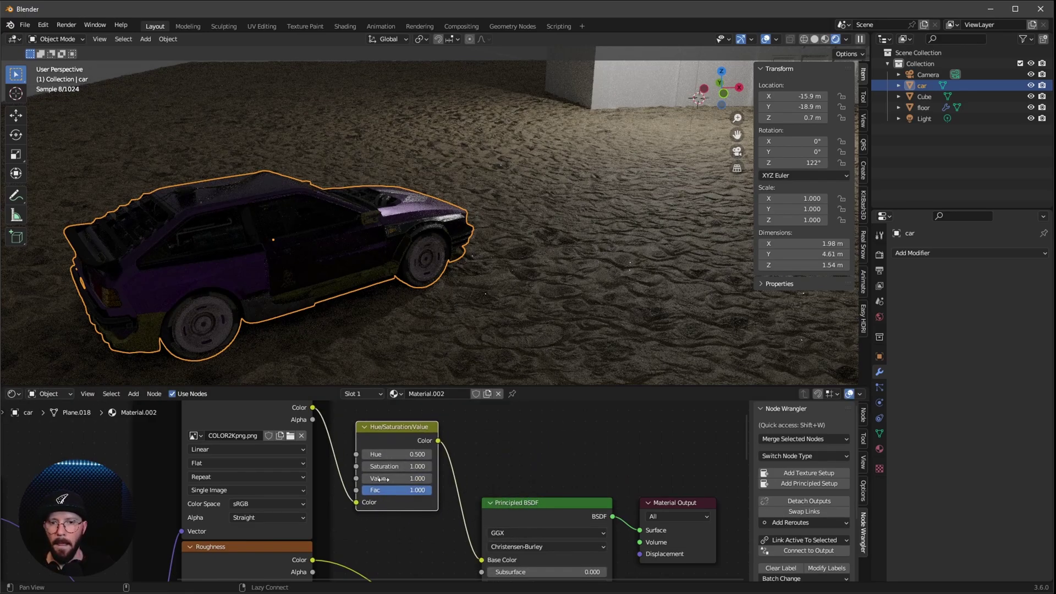
# Set the Hue/Saturation/Value node to Saturation 0 and Value 0.2
pyautogui.scroll(1, 376, 486)
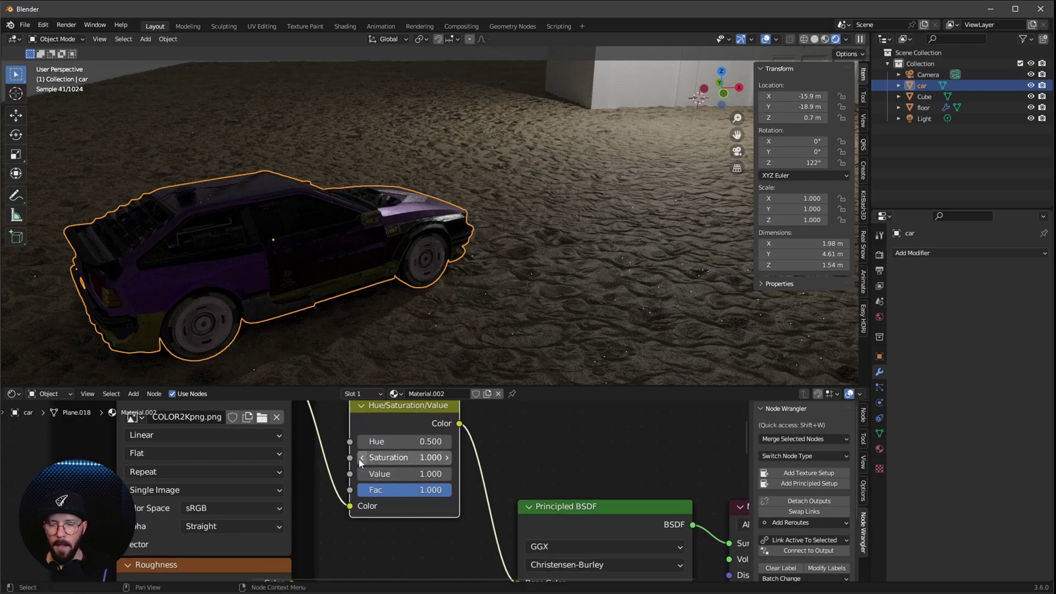
pyautogui.click(430, 457)
pyautogui.write('0')
pyautogui.press('Return')
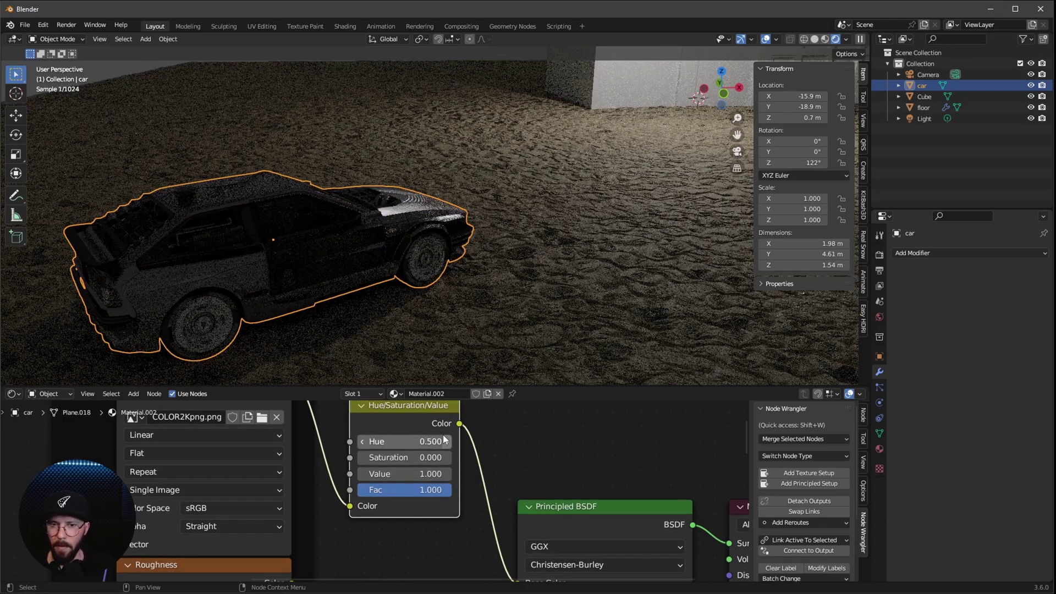
pyautogui.click(413, 474)
pyautogui.write('0.2')
pyautogui.press('Return')
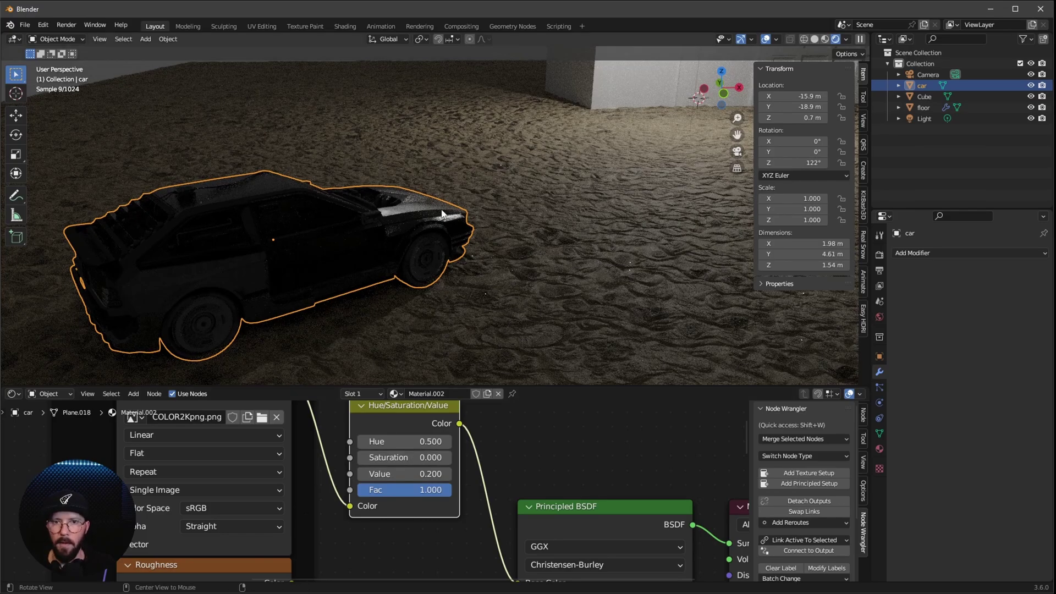
# Split the 3D viewport in two and make the left view look through the camera
pyautogui.moveTo(451, 259); pyautogui.dragTo(460, 220, button='middle')
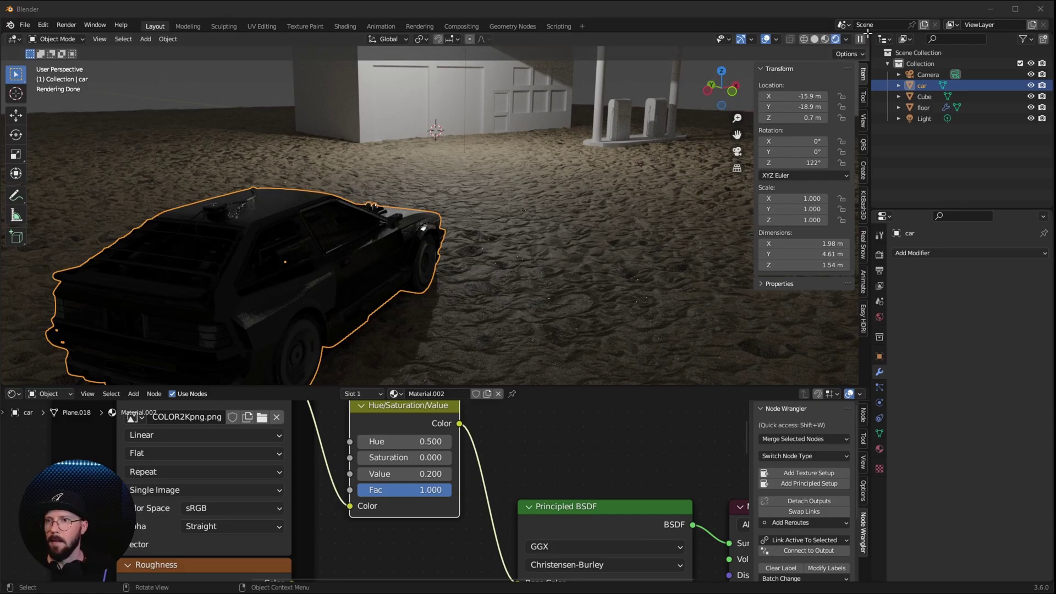
pyautogui.moveTo(867, 34)
pyautogui.mouseDown()
pyautogui.moveTo(622, 165)
pyautogui.moveTo(457, 209)
pyautogui.mouseUp()
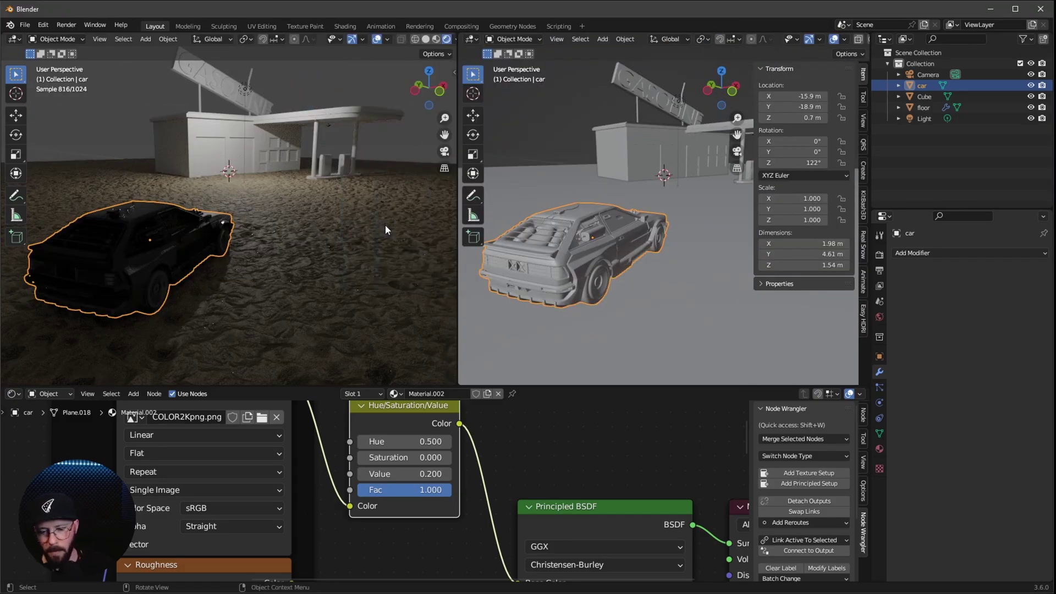
pyautogui.press('KP_0')
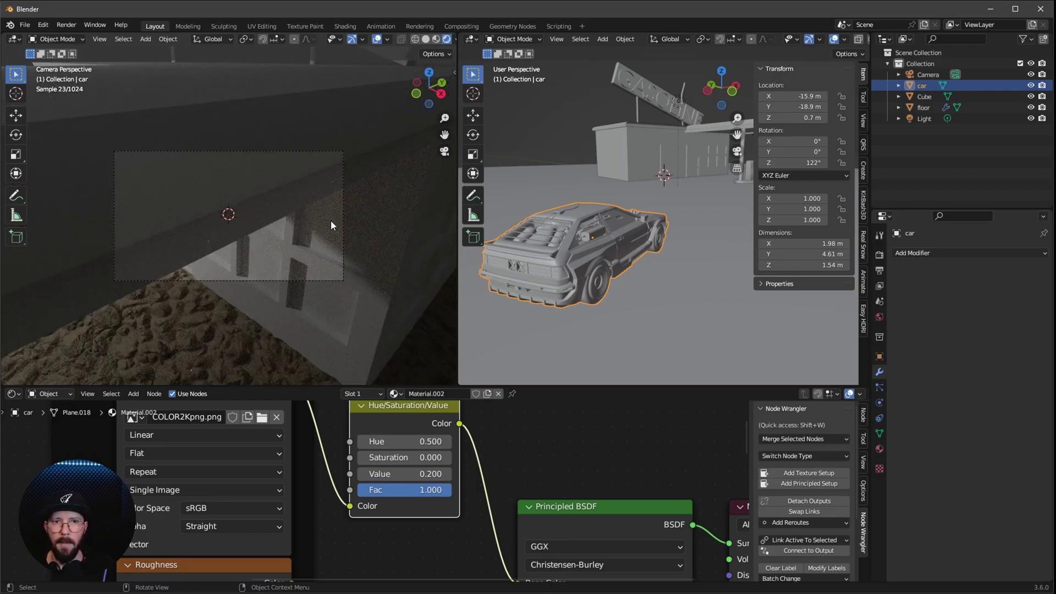
# Select the Camera and place it at X -20, Y -26, Z 0.7 m
pyautogui.click(955, 95)
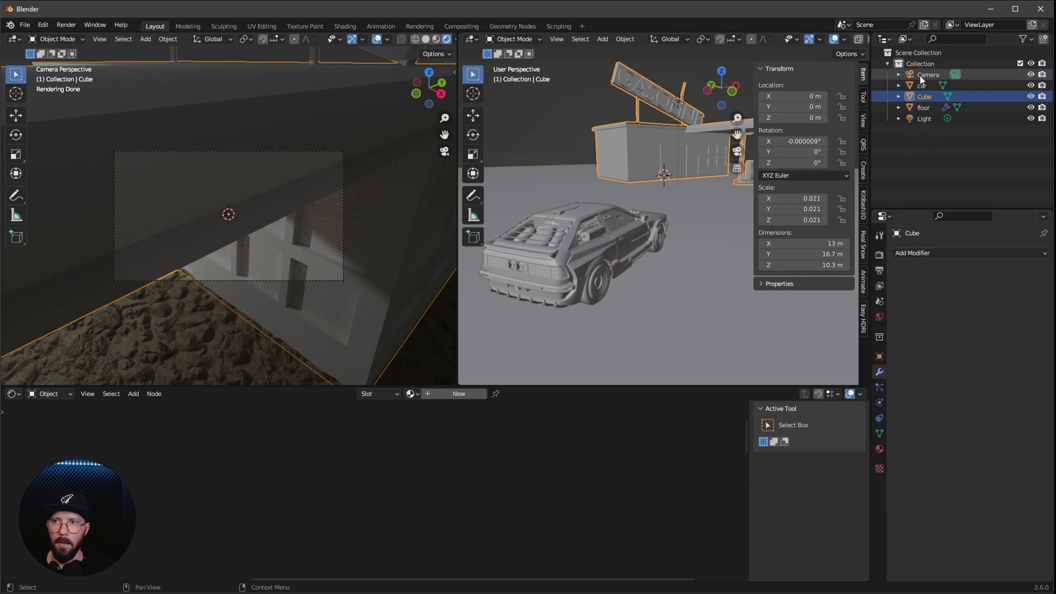
pyautogui.click(924, 75)
pyautogui.click(811, 94)
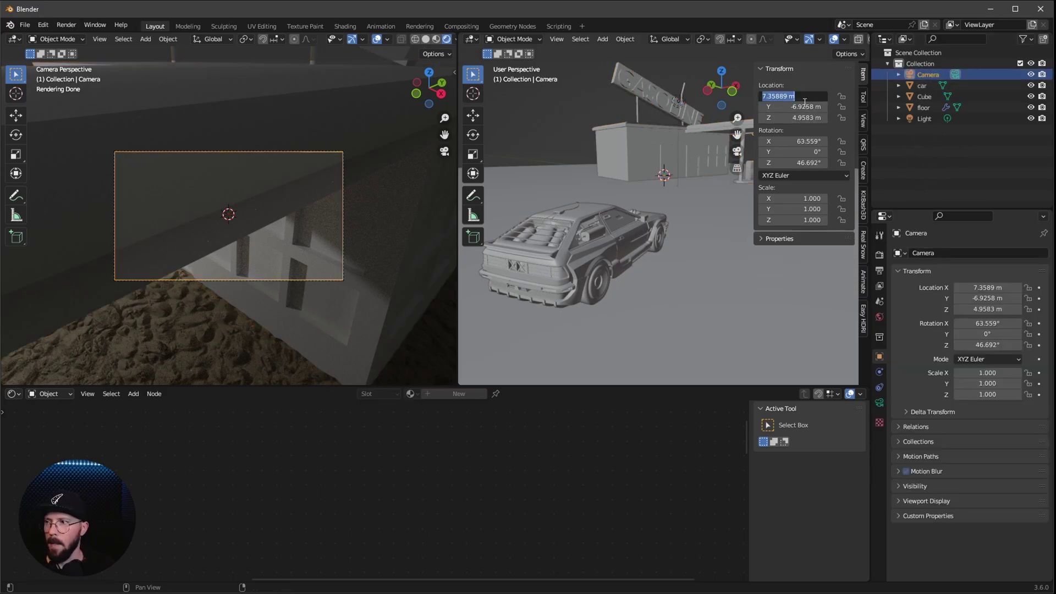
pyautogui.press('BackSpace')
pyautogui.write('-20')
pyautogui.press('Tab')
pyautogui.write('-26')
pyautogui.press('Tab')
pyautogui.press('BackSpace')
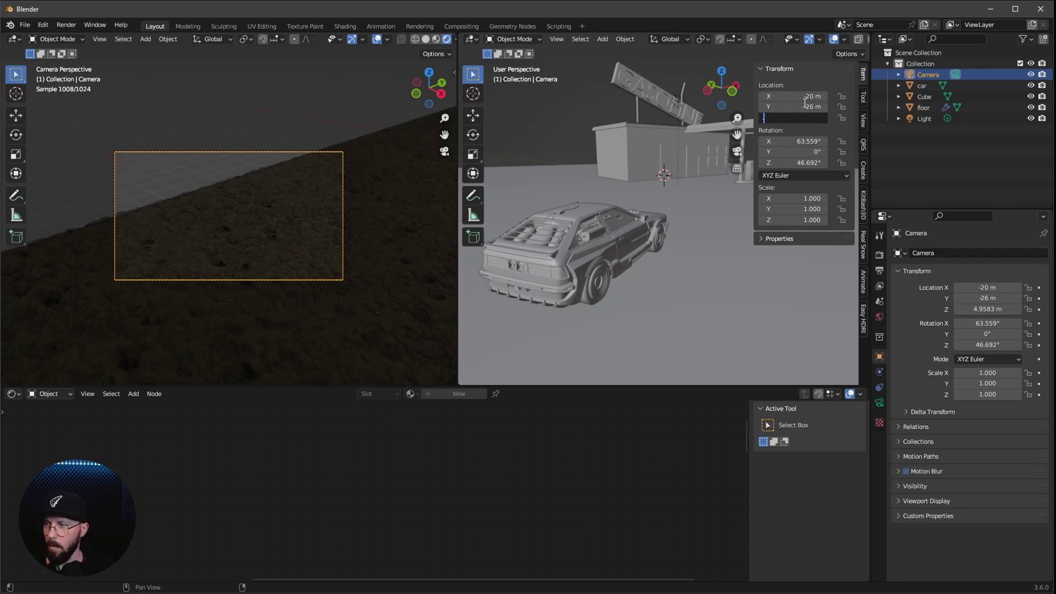
pyautogui.write('.7')
pyautogui.press('Return')
# Rotate the camera to 103.5° on X and -45° on Z
pyautogui.click(810, 142)
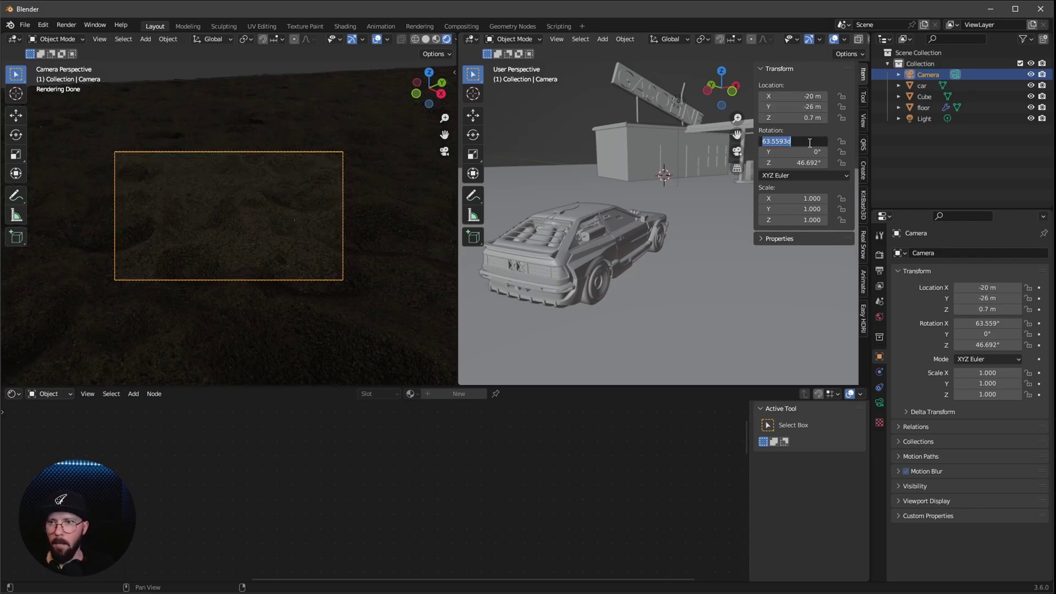
pyautogui.write('103')
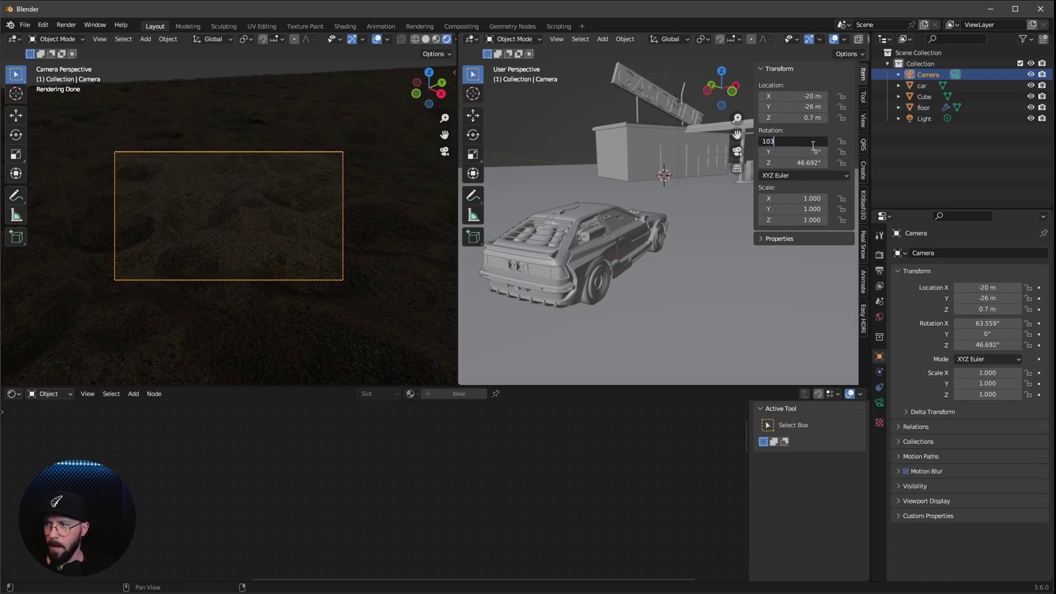
pyautogui.write('.5')
pyautogui.press('Tab')
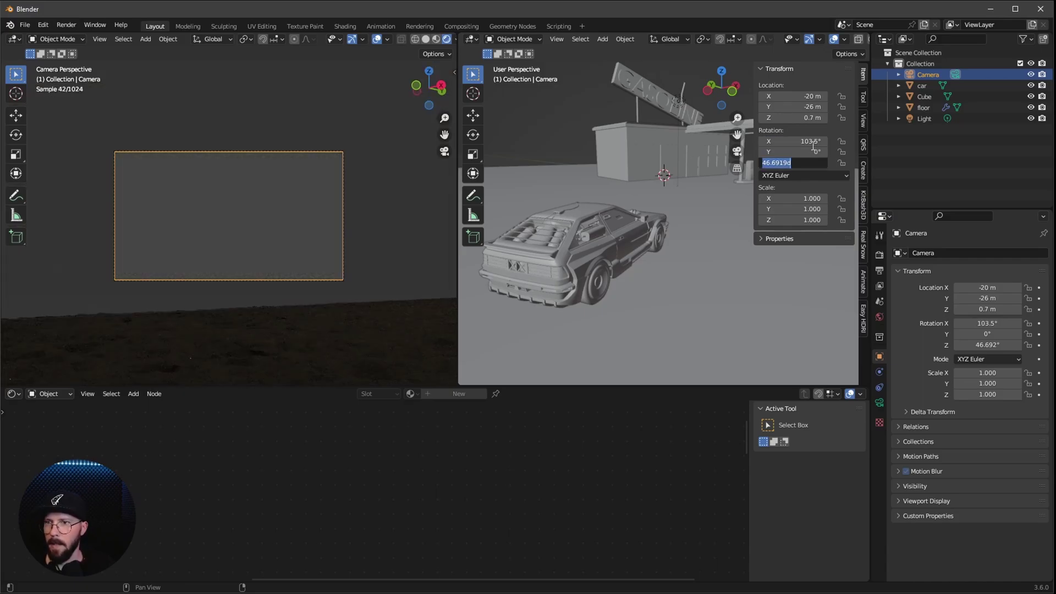
pyautogui.press('Tab')
pyautogui.press('BackSpace')
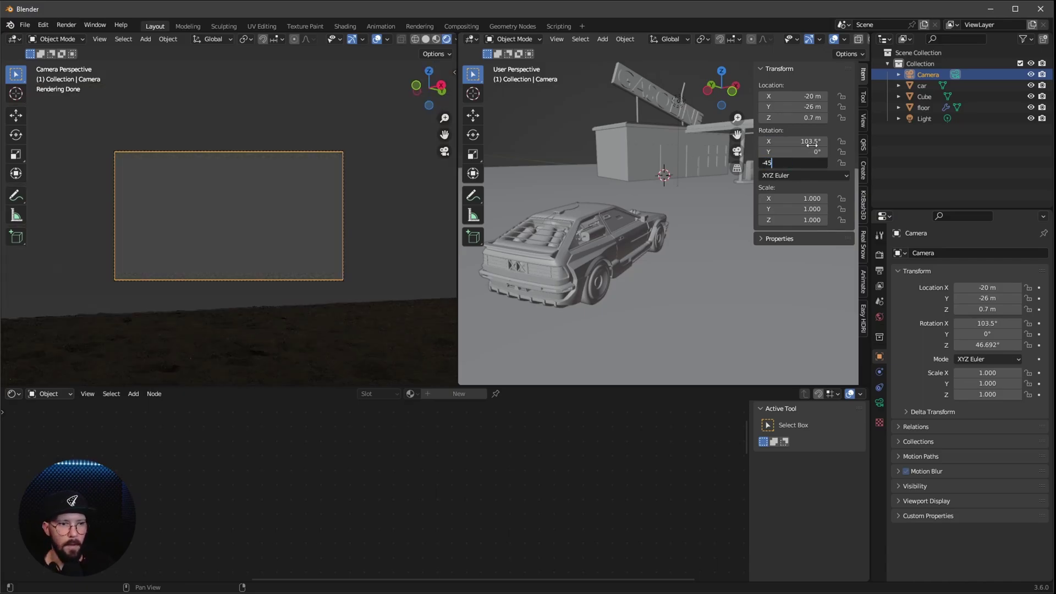
pyautogui.write('-45')
pyautogui.press('Return')
# Set the camera focal length to 25 mm
pyautogui.click(880, 403)
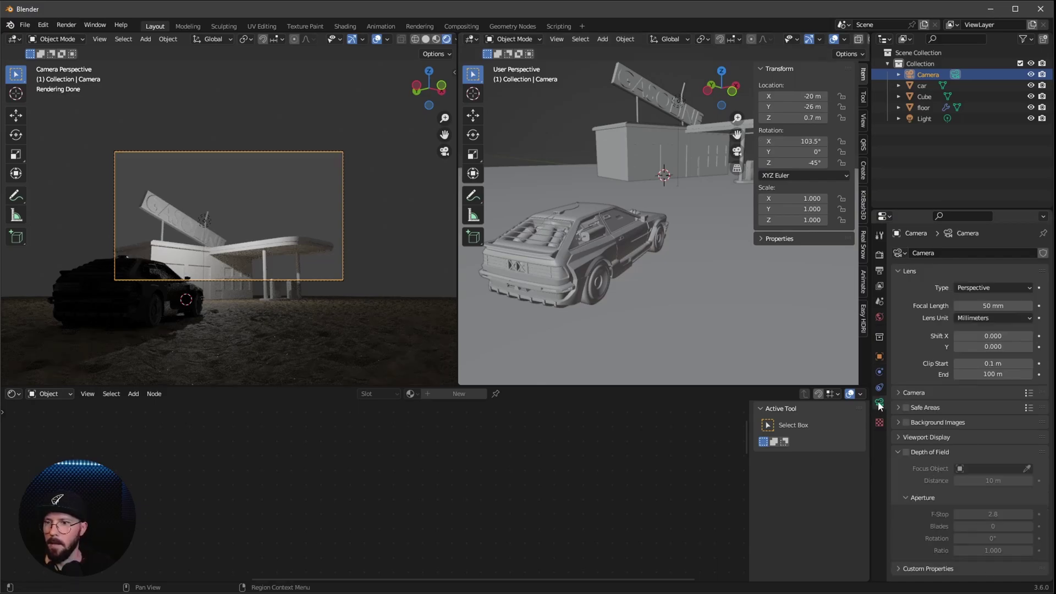
pyautogui.click(1001, 306)
pyautogui.write('2')
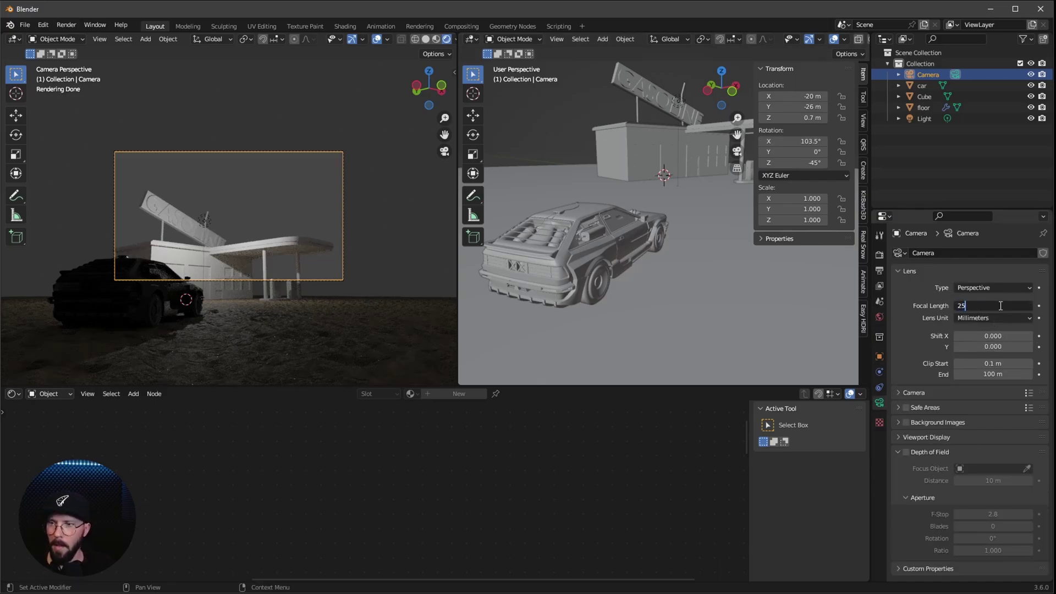
pyautogui.write('5')
pyautogui.press('Return')
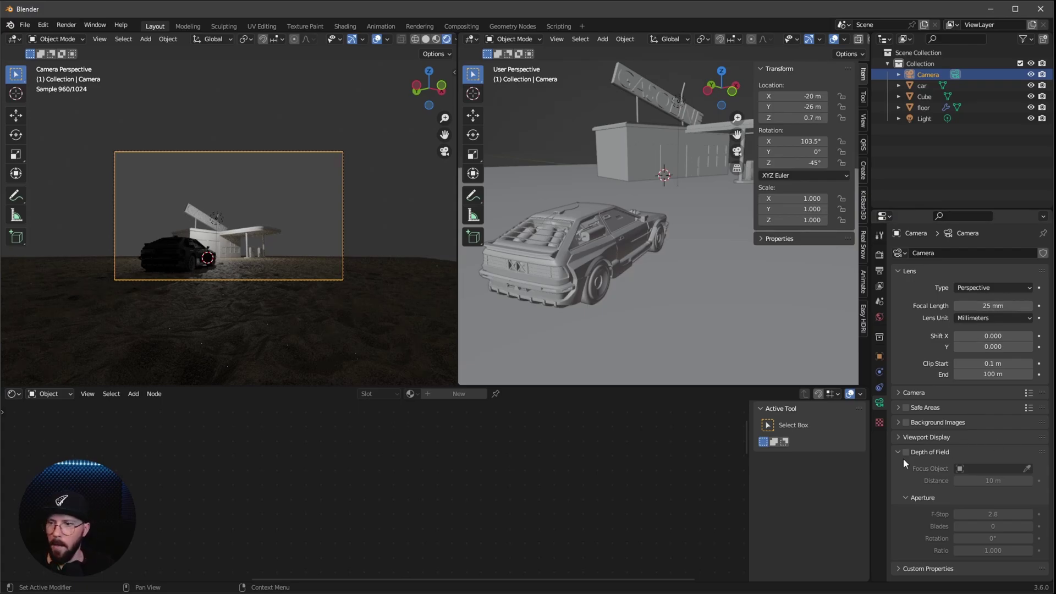
# Raise the camera passepartout to 1.0 and hide the Light
pyautogui.click(896, 436)
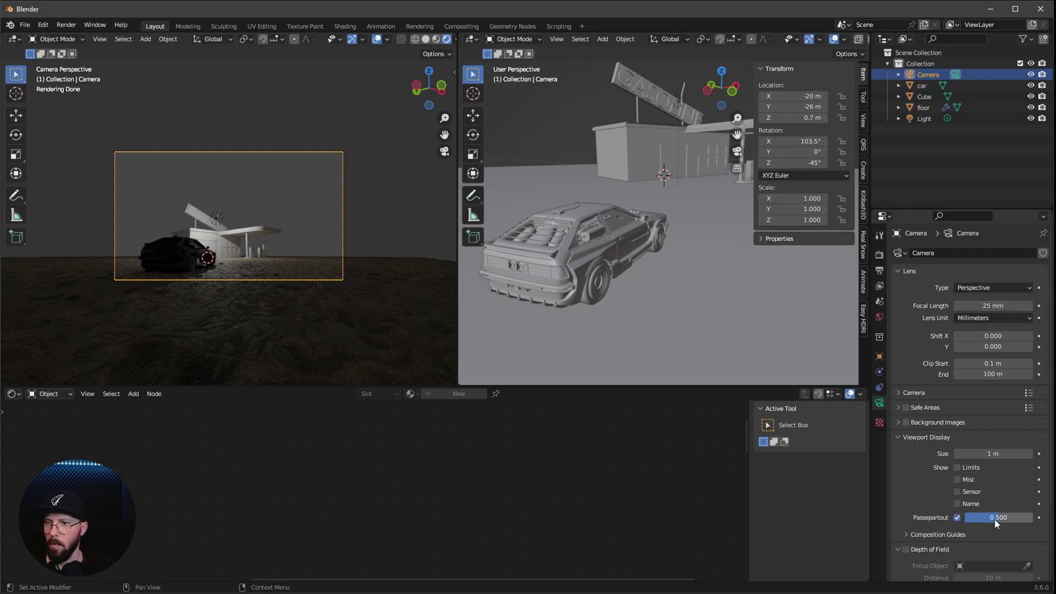
pyautogui.moveTo(995, 520); pyautogui.dragTo(1033, 519)
pyautogui.moveTo(385, 248); pyautogui.dragTo(434, 259, button='middle')
pyautogui.click(1028, 118)
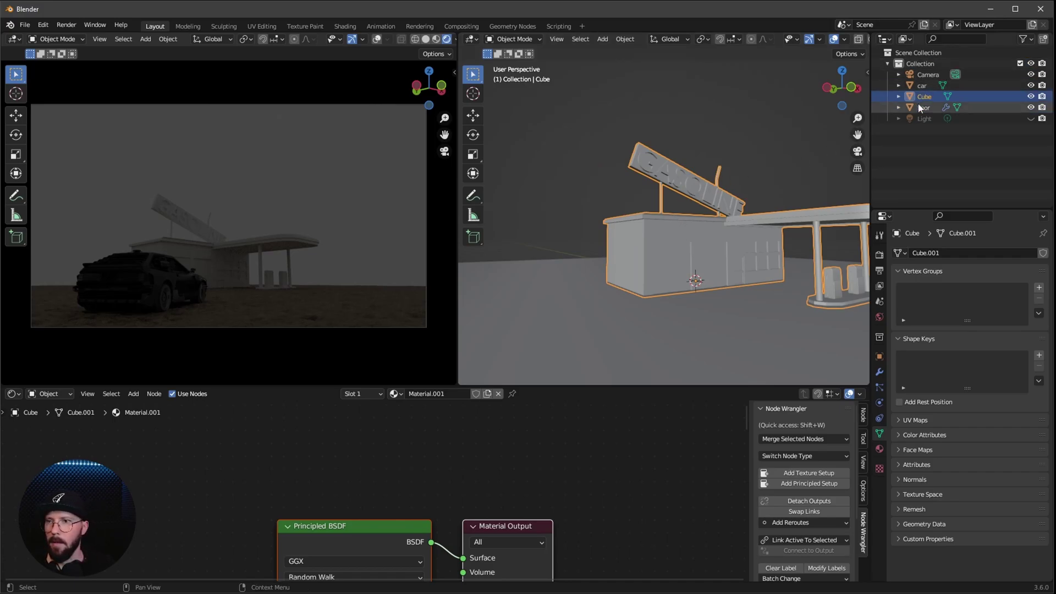
# Give the Cube a new material and enter Edit Mode in top orthographic view
pyautogui.hotkey('ctrl', 'z')
pyautogui.click(458, 395)
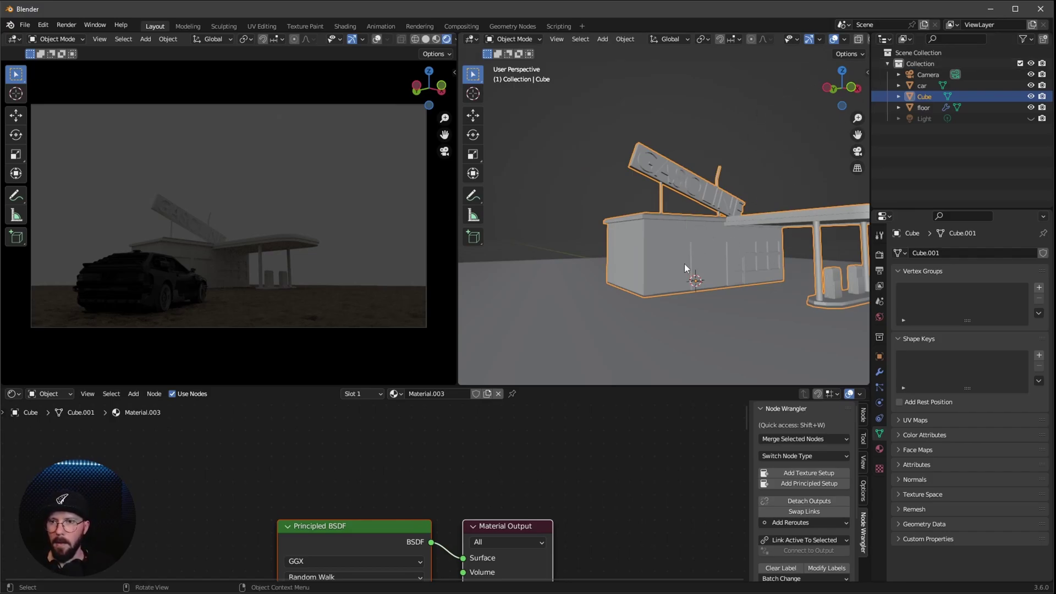
pyautogui.press('Tab')
pyautogui.moveTo(682, 276); pyautogui.dragTo(710, 232, button='middle')
pyautogui.scroll(6, 710, 231)
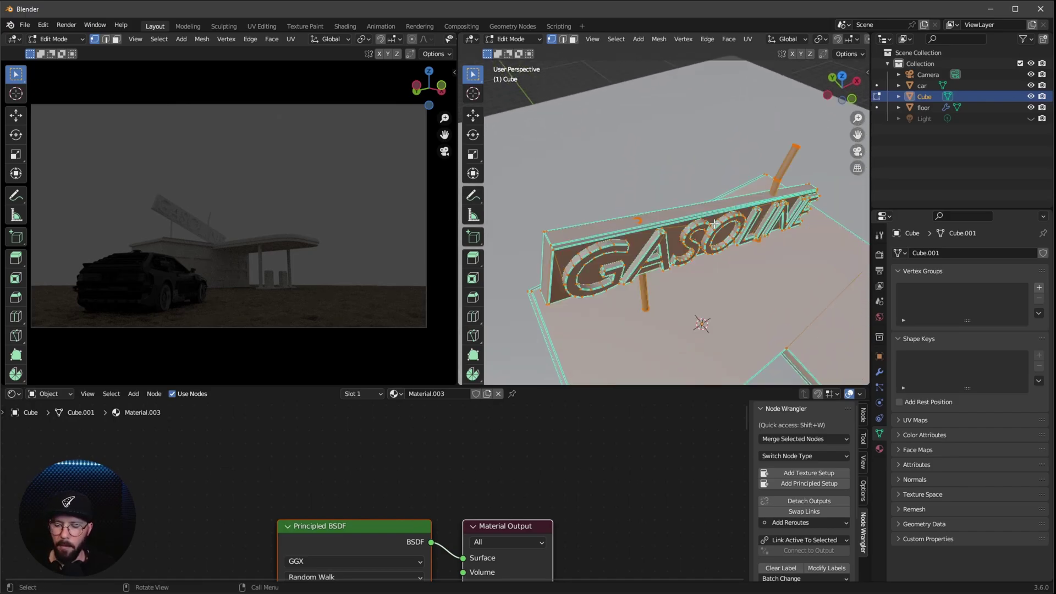
pyautogui.press('KP_7')
# Box-select the GASOLINE lettering faces with X-ray on and show the material settings
pyautogui.keyDown('ctrl'); pyautogui.moveTo(716, 222); pyautogui.dragTo(721, 214, button='middle'); pyautogui.keyUp('ctrl')
pyautogui.hotkey('alt', 'a')
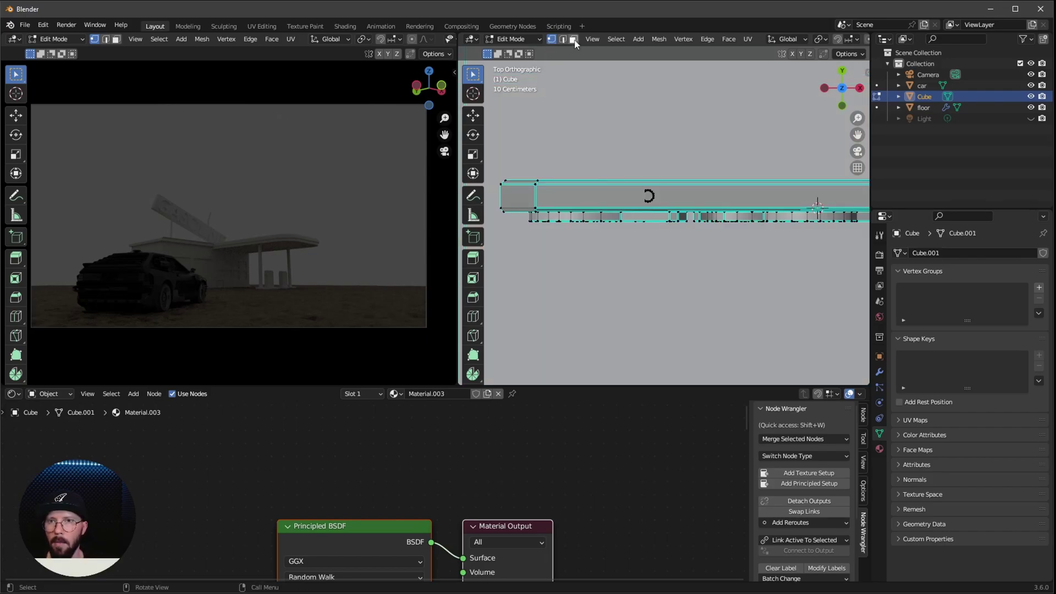
pyautogui.click(573, 40)
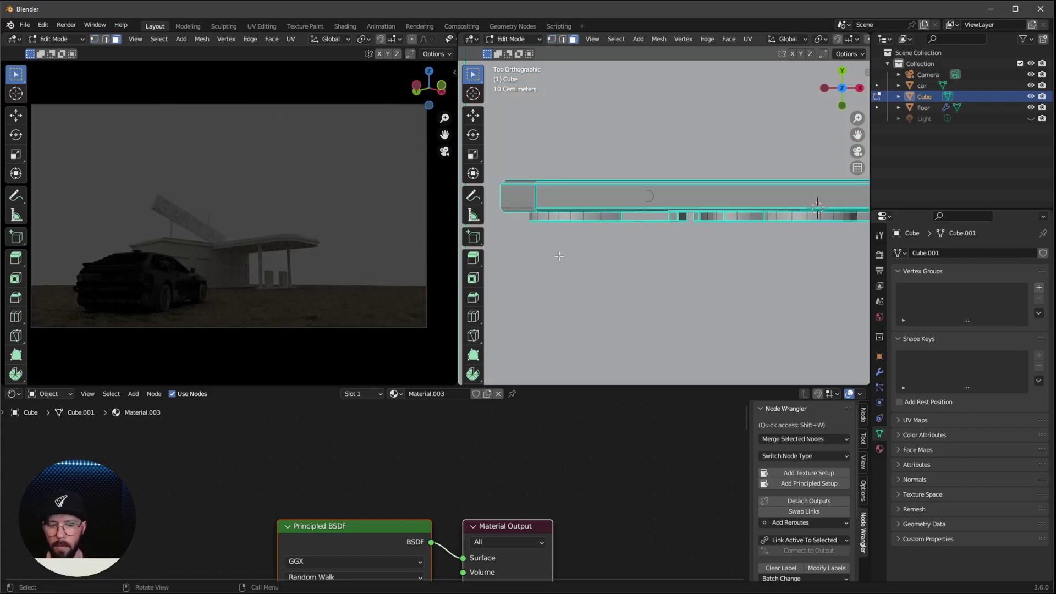
pyautogui.hotkey('alt', 'z')
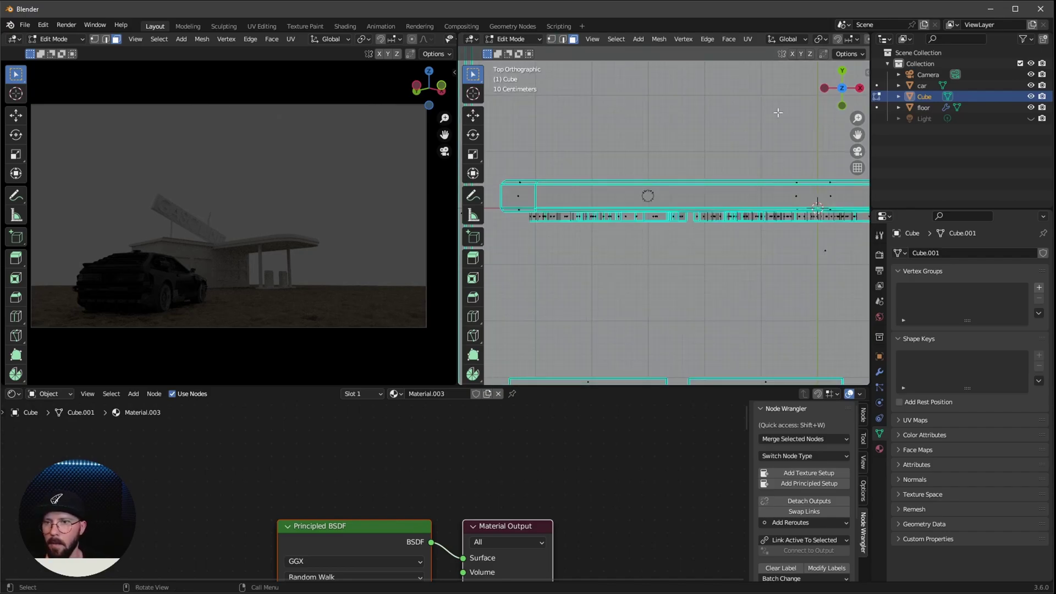
pyautogui.moveTo(519, 247); pyautogui.dragTo(660, 221)
pyautogui.moveTo(748, 218); pyautogui.dragTo(771, 215)
pyautogui.moveTo(764, 287); pyautogui.dragTo(705, 272, button='middle')
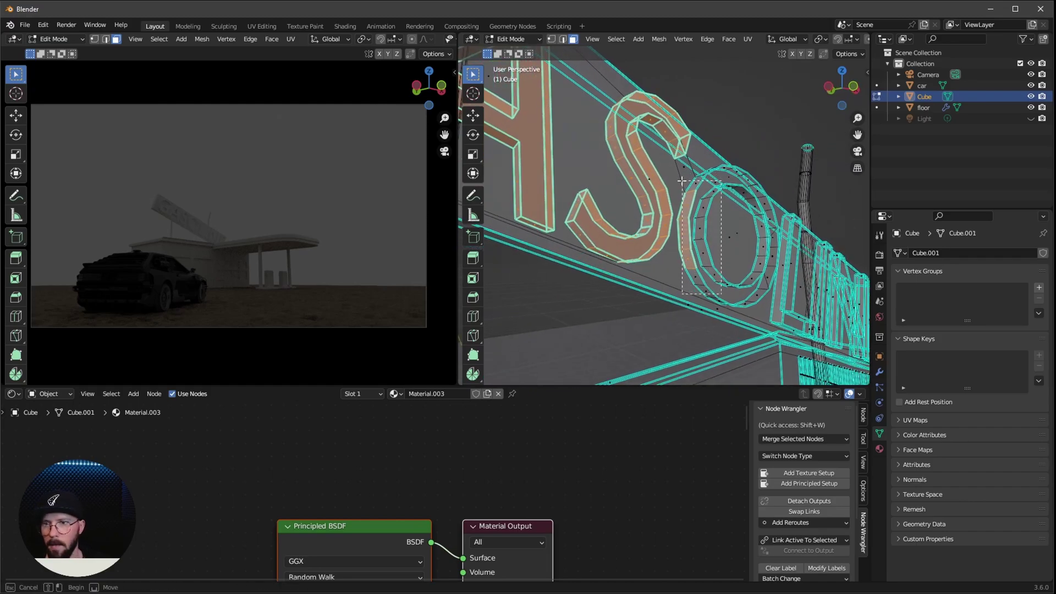
pyautogui.moveTo(682, 183); pyautogui.dragTo(845, 285, button='middle')
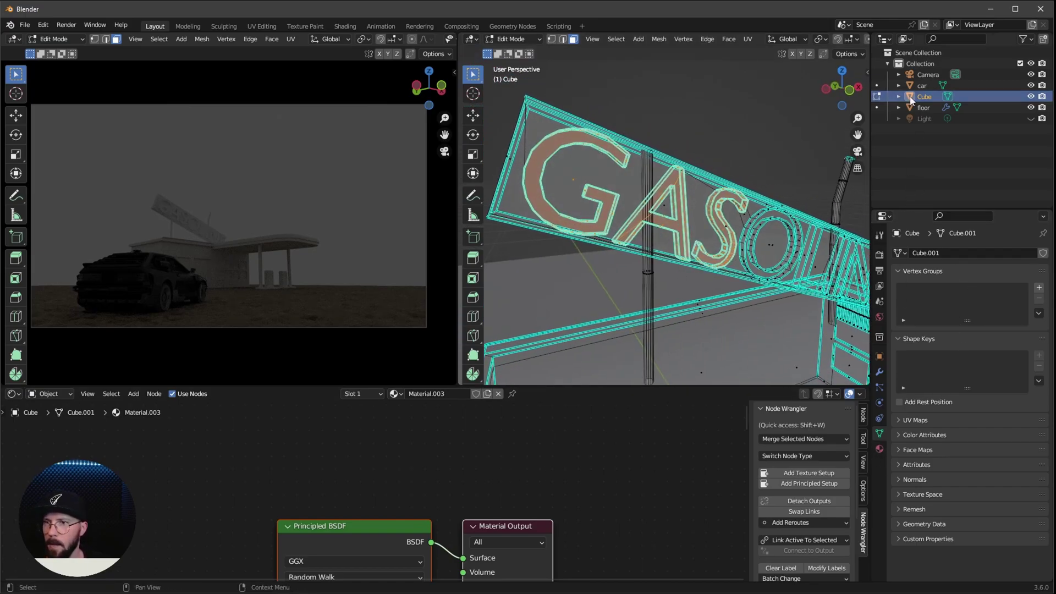
pyautogui.click(879, 450)
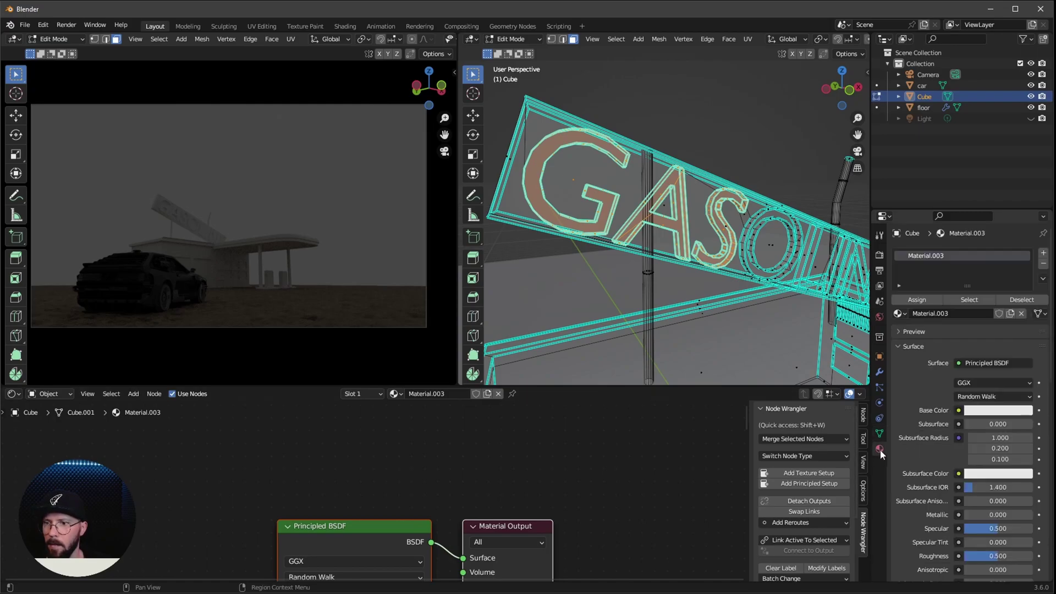
# Add a second material slot with a new material named M_neon
pyautogui.click(1044, 254)
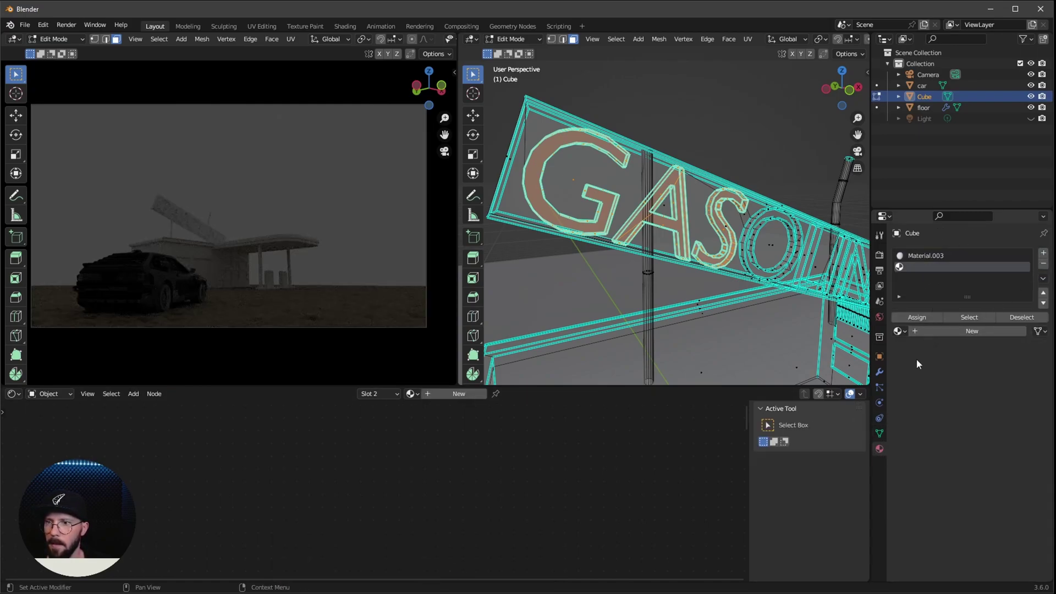
pyautogui.click(970, 332)
pyautogui.doubleClick(947, 332)
pyautogui.write('M')
pyautogui.write('_r')
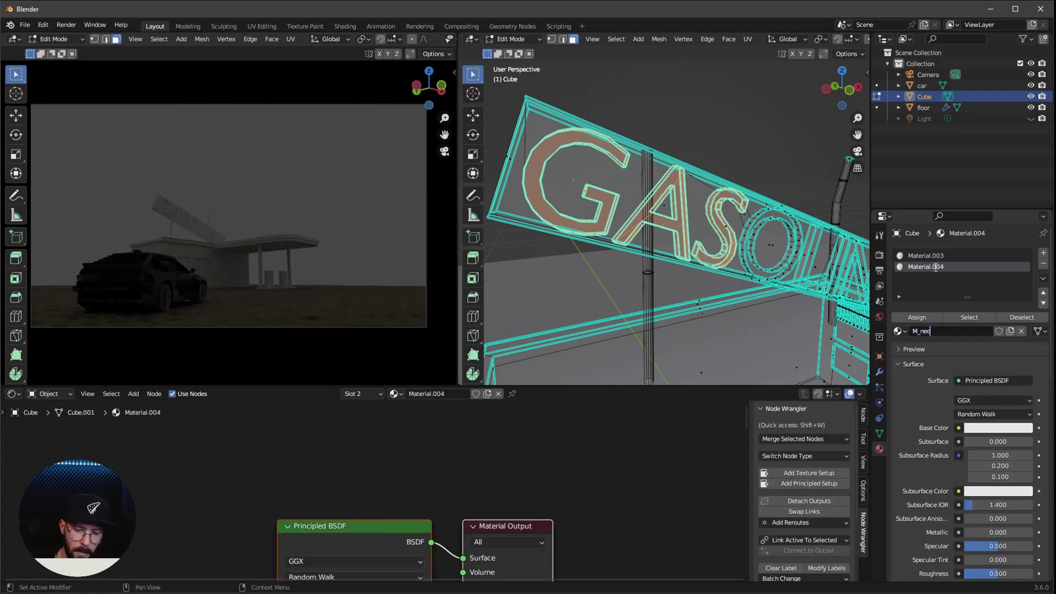
pyautogui.write('eon')
pyautogui.press('Return')
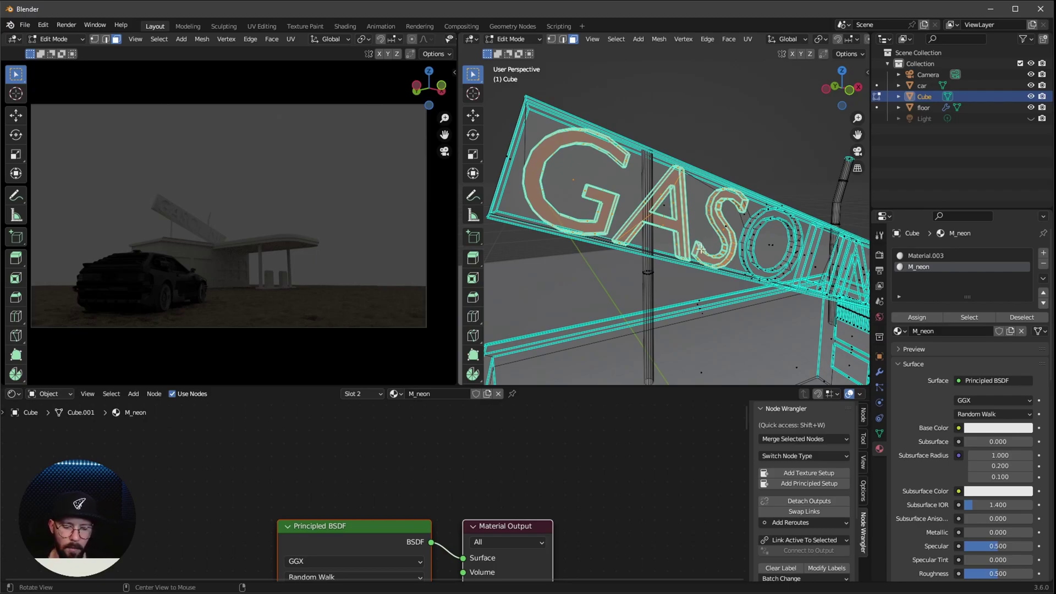
# Make M_neon emit red FF2C3A at strength 10, then return to Object Mode
pyautogui.hotkey('alt', 'z')
pyautogui.moveTo(702, 234); pyautogui.dragTo(713, 256, button='middle')
pyautogui.moveTo(740, 217); pyautogui.dragTo(732, 227, button='middle')
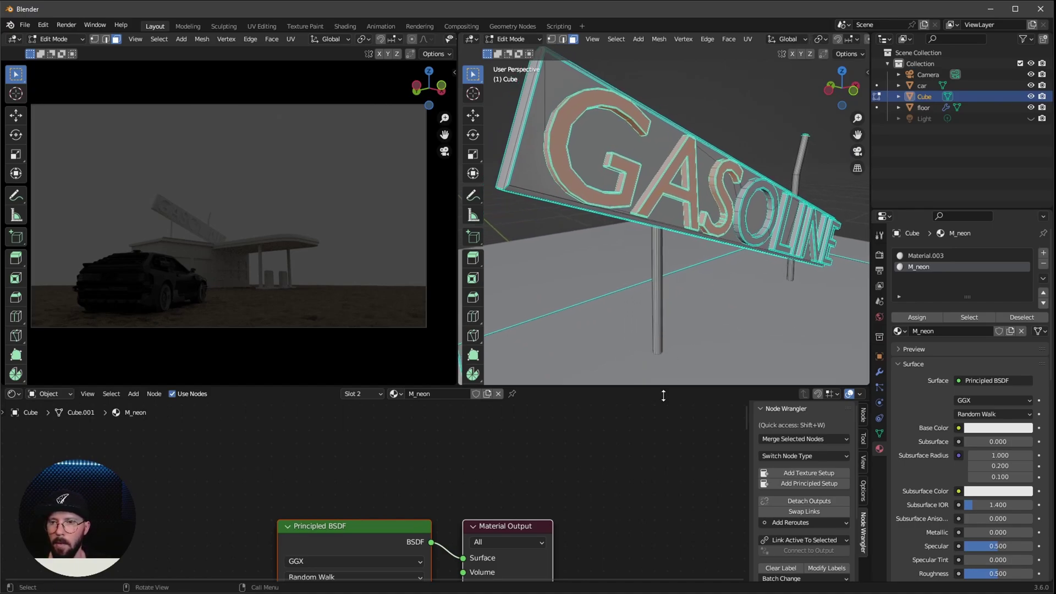
pyautogui.keyDown('shift'); pyautogui.scroll(-10, 473, 513); pyautogui.keyUp('shift')
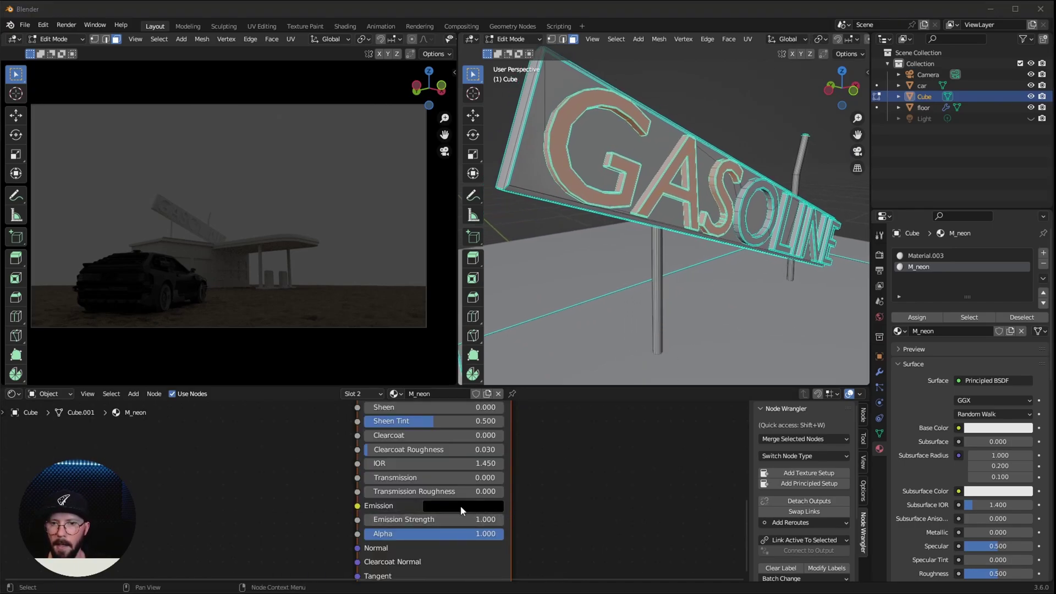
pyautogui.click(466, 506)
pyautogui.click(482, 448)
pyautogui.write('FF2C3A')
pyautogui.press('Return')
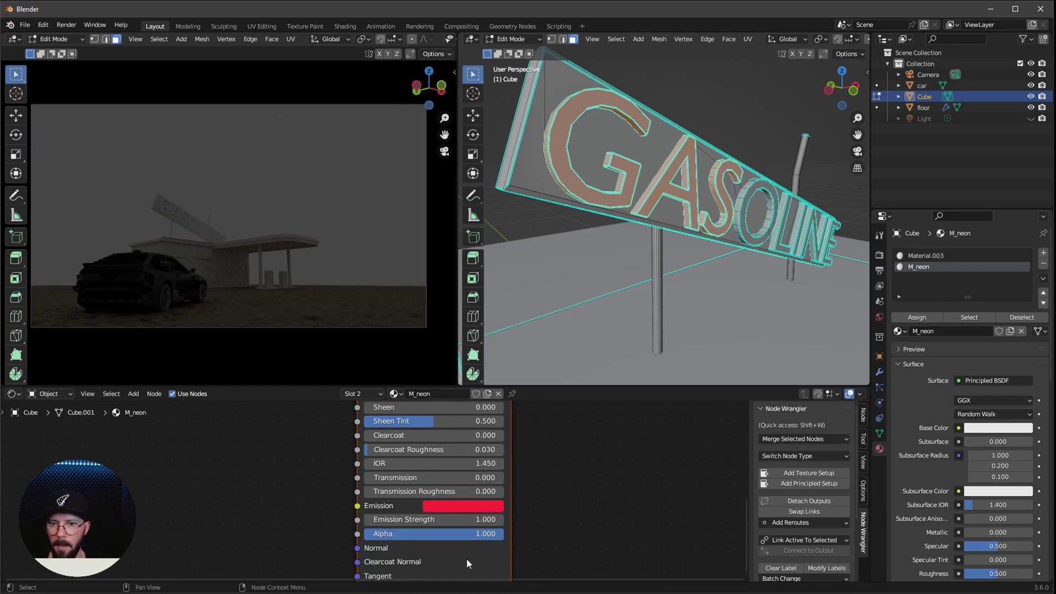
pyautogui.click(484, 520)
pyautogui.write('10')
pyautogui.press('Return')
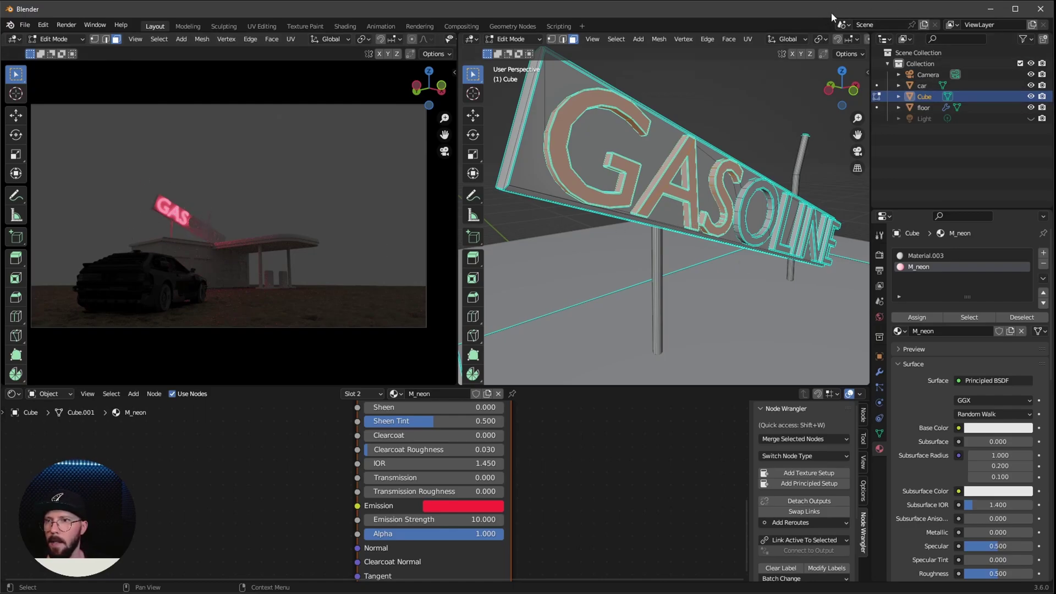
pyautogui.press('Tab')
# Add a cube named fog sized 75 m on every axis
pyautogui.moveTo(731, 230); pyautogui.dragTo(709, 245, button='middle')
pyautogui.hotkey('shift', 'a')
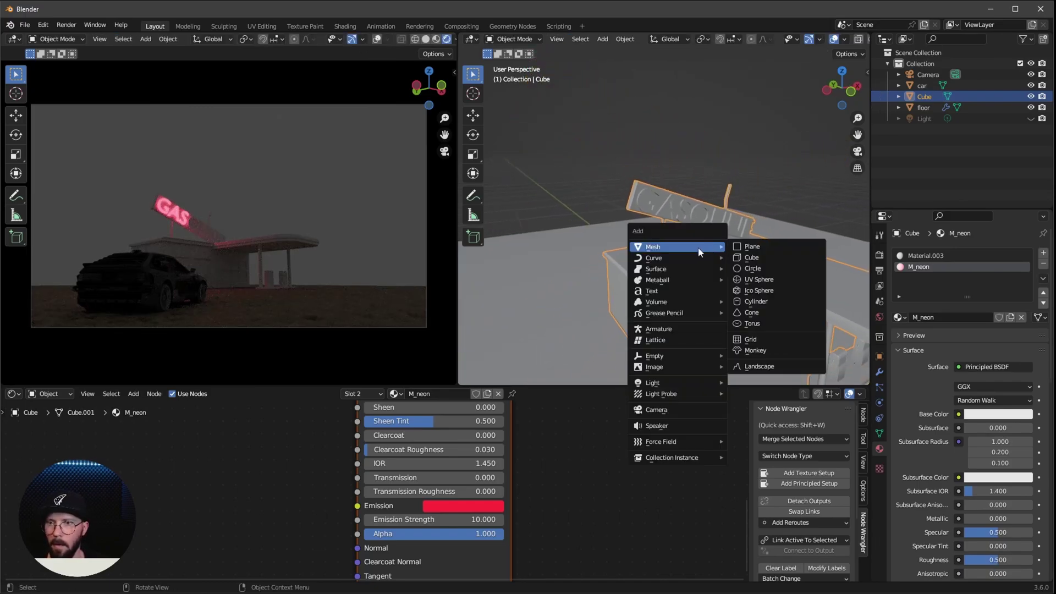
pyautogui.click(752, 258)
pyautogui.doubleClick(926, 108)
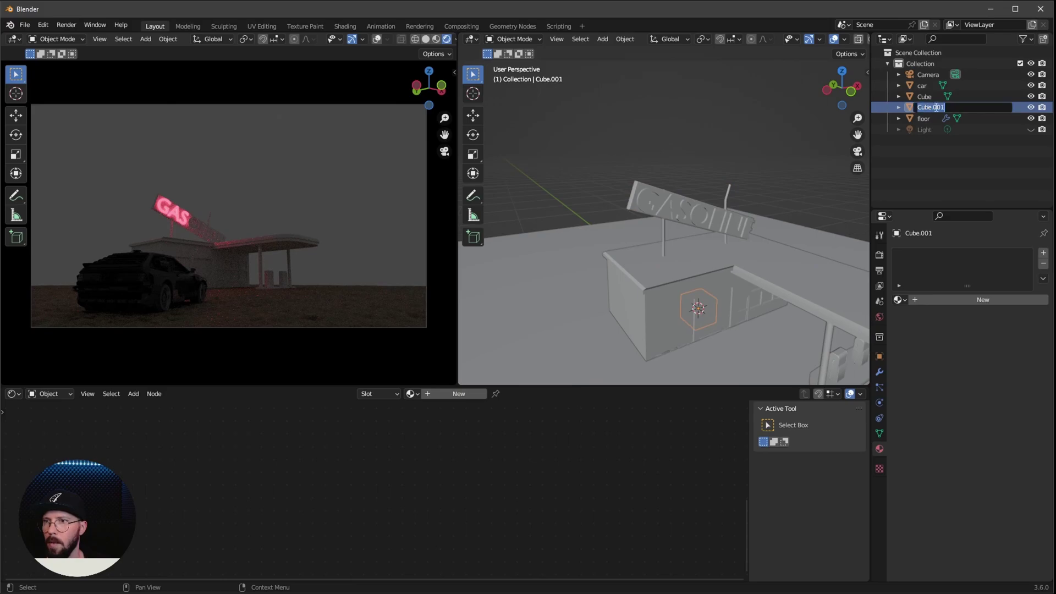
pyautogui.write('fog')
pyautogui.press('Return')
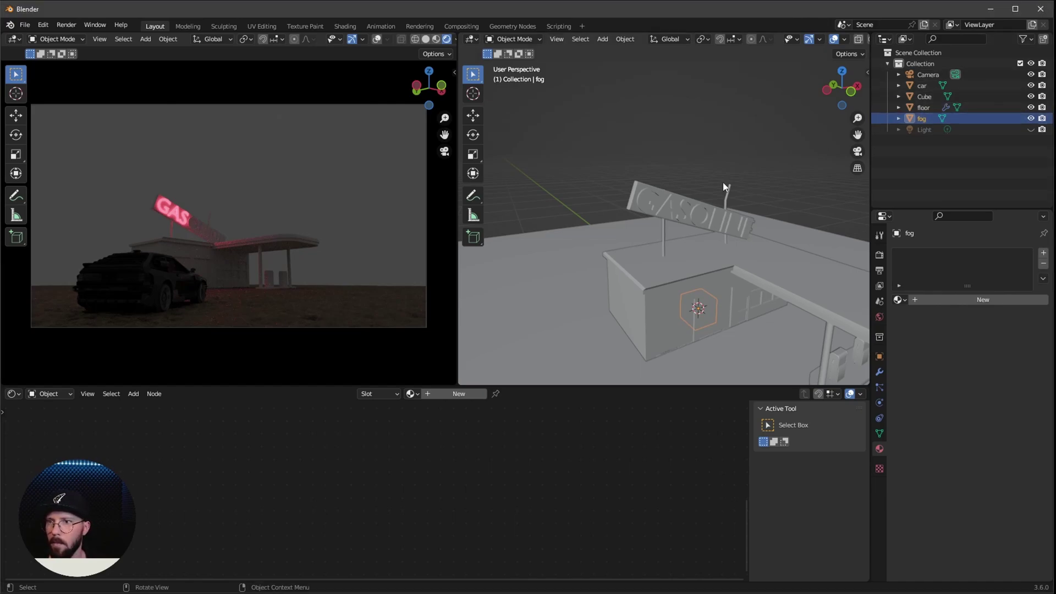
pyautogui.press('n')
pyautogui.moveTo(842, 243); pyautogui.dragTo(828, 282)
pyautogui.write('75')
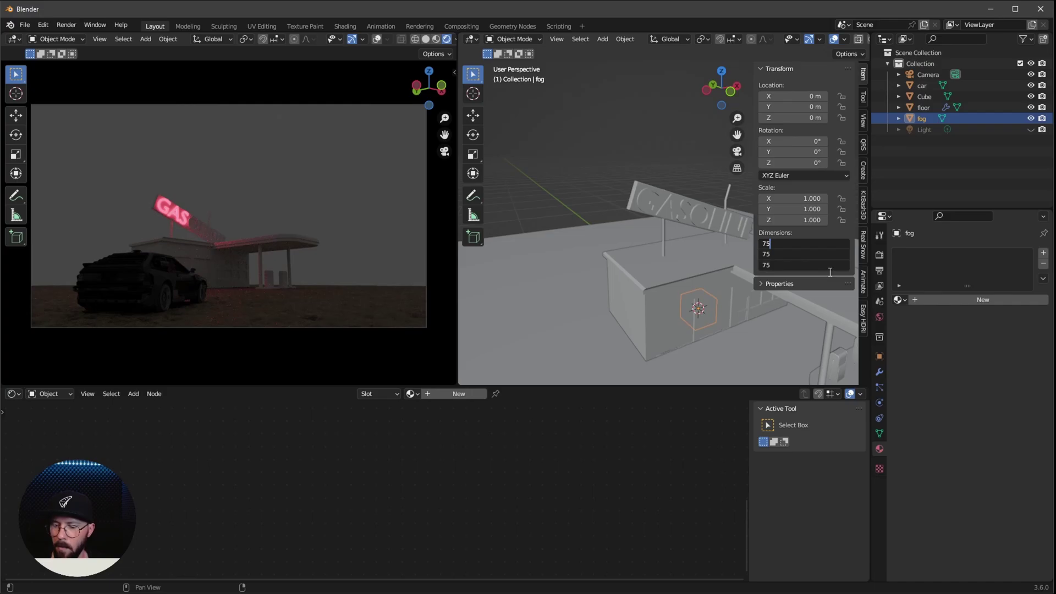
pyautogui.press('Return')
# Create the fog material, replacing Principled BSDF with a Volume Scatter node into Volume
pyautogui.click(444, 396)
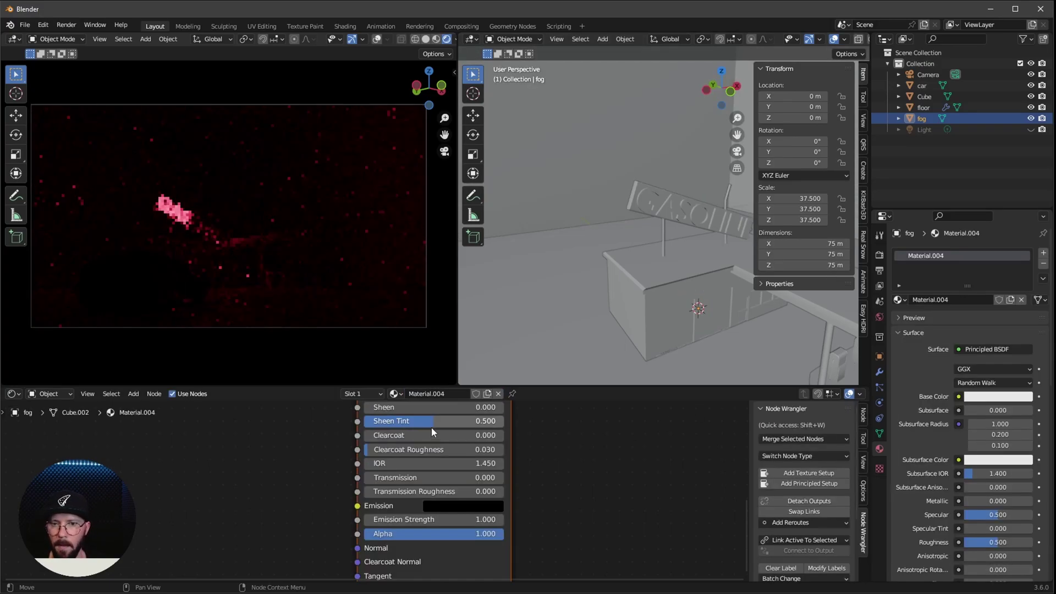
pyautogui.press('Home')
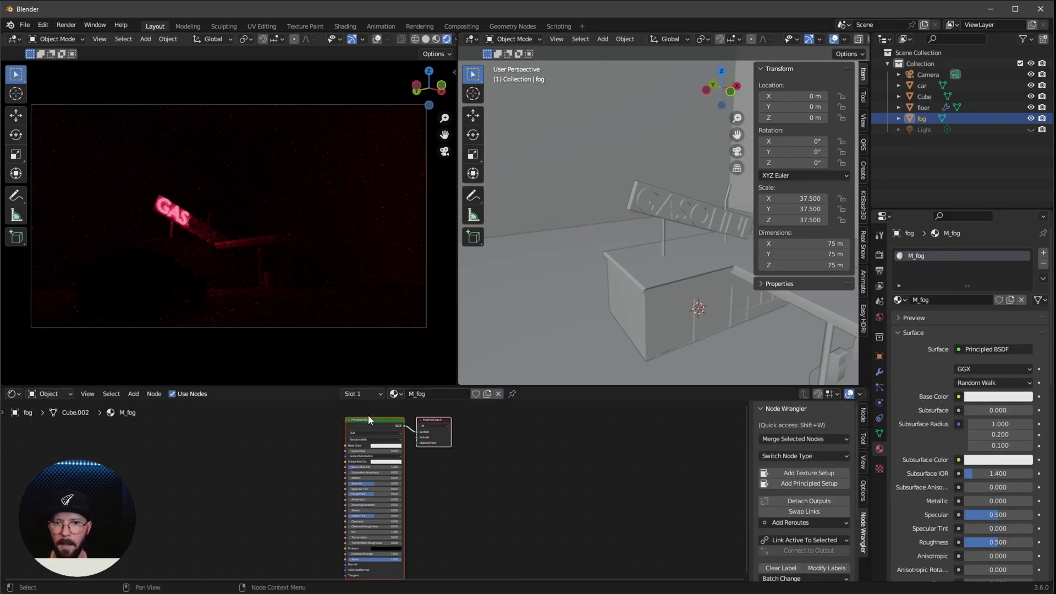
pyautogui.click(370, 421)
pyautogui.press('x')
pyautogui.keyDown('ctrl'); pyautogui.moveTo(358, 458); pyautogui.dragTo(391, 497, button='middle'); pyautogui.keyUp('ctrl')
pyautogui.hotkey('shift', 'a')
pyautogui.write('volume s')
pyautogui.press('Return')
pyautogui.moveTo(379, 494); pyautogui.dragTo(425, 523)
# Set the Volume Scatter to mid grey, density 0.3 and anisotropy 0.9
pyautogui.scroll(3, 394, 482)
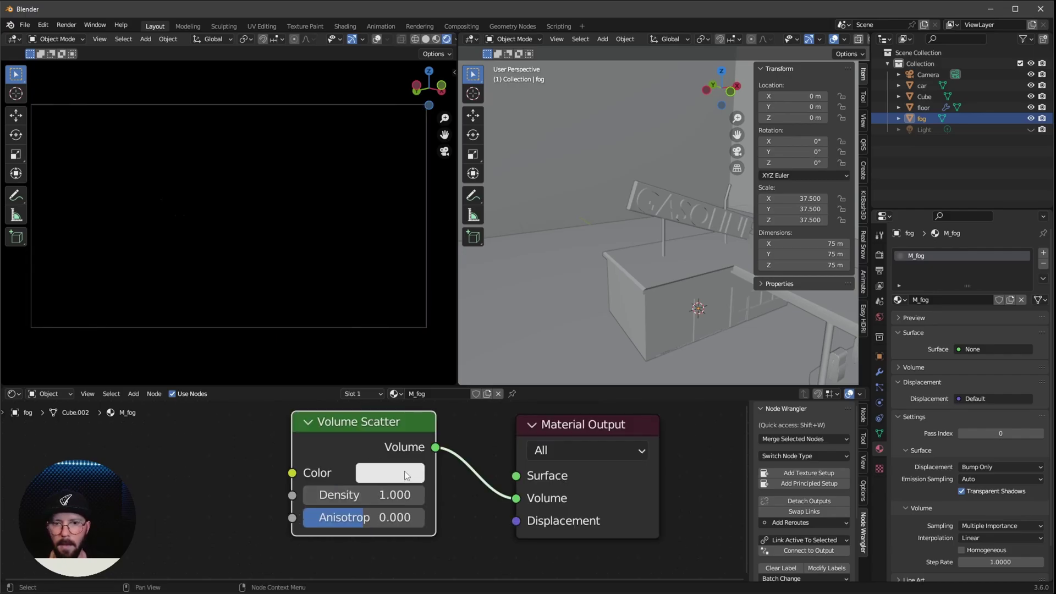
pyautogui.click(389, 474)
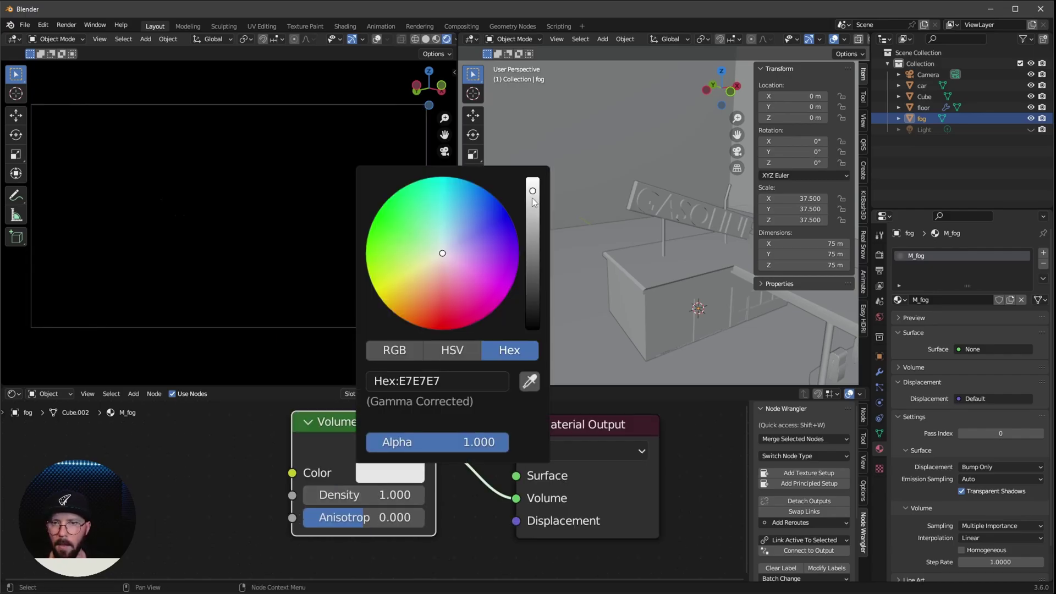
pyautogui.moveTo(533, 197); pyautogui.dragTo(533, 265)
pyautogui.click(381, 491)
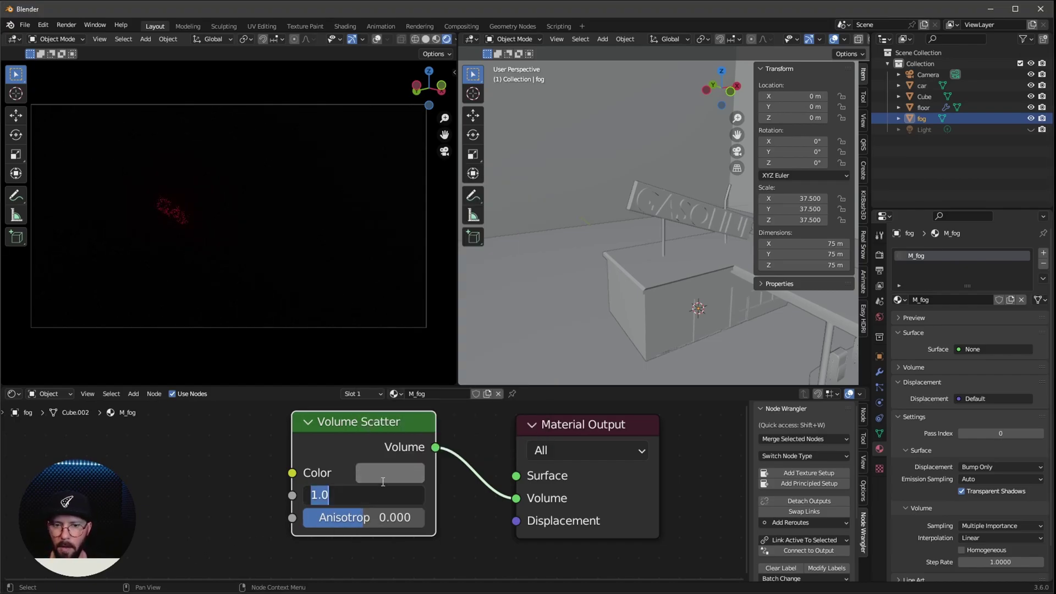
pyautogui.write('.3')
pyautogui.press('Tab')
pyautogui.write('.9')
pyautogui.press('Return')
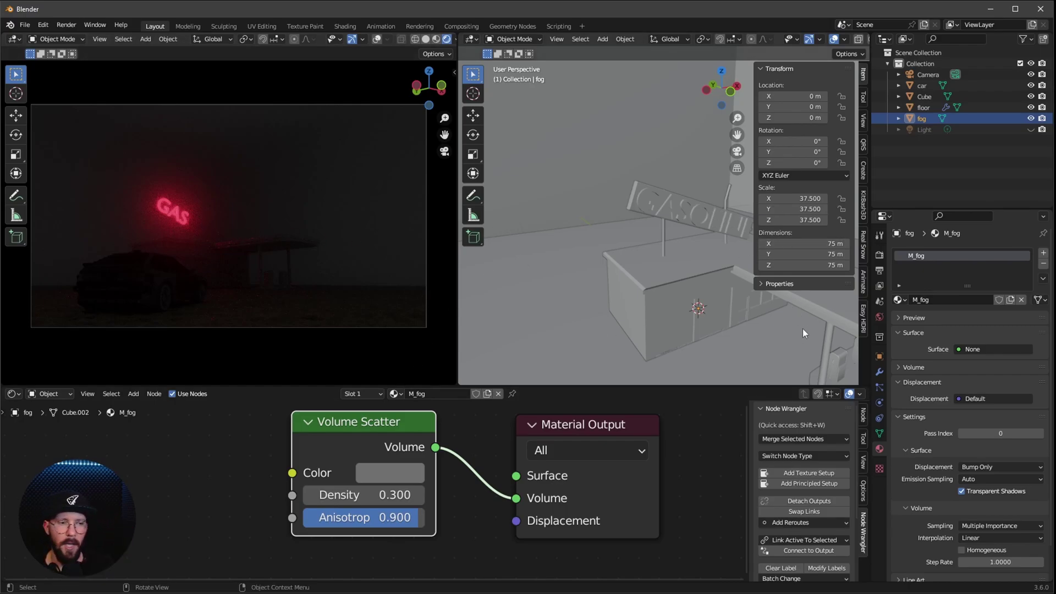
# Load the HDR textures folder in Easy HDRI and choose the kiara_1_dawn sky
pyautogui.click(864, 319)
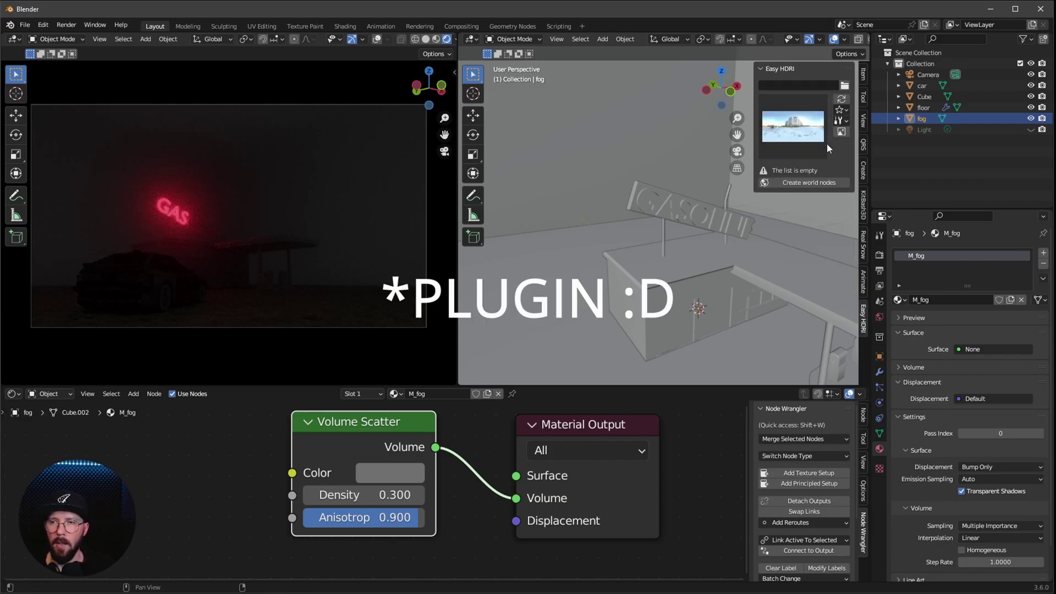
pyautogui.click(845, 109)
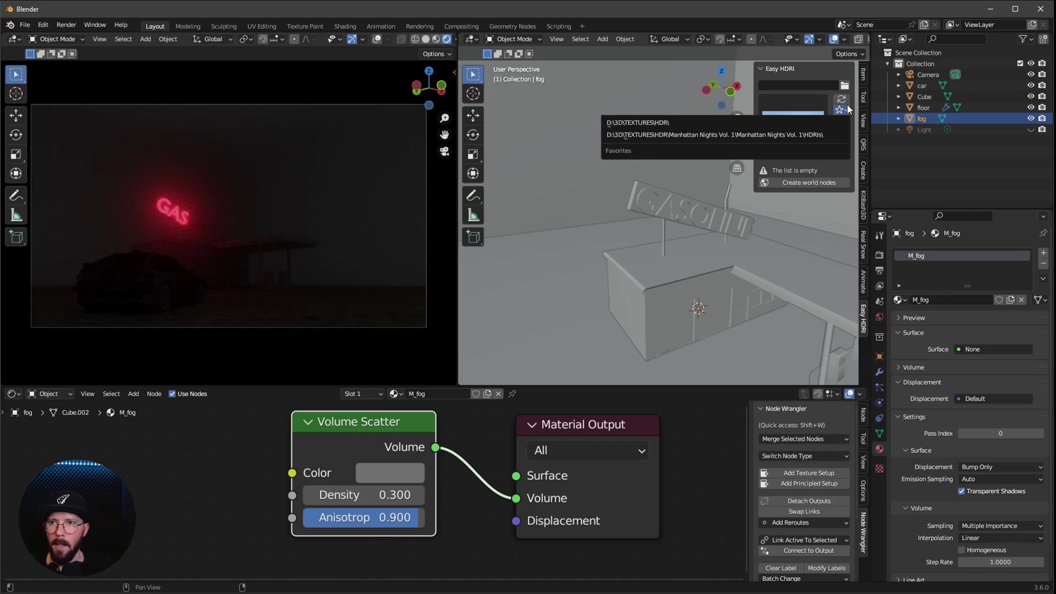
pyautogui.click(825, 123)
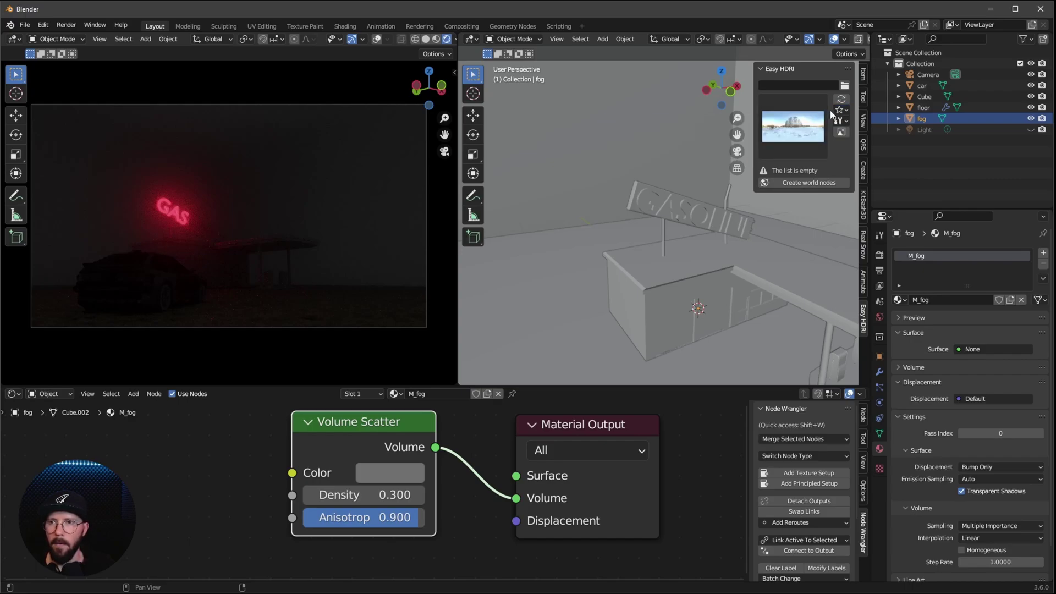
pyautogui.click(788, 207)
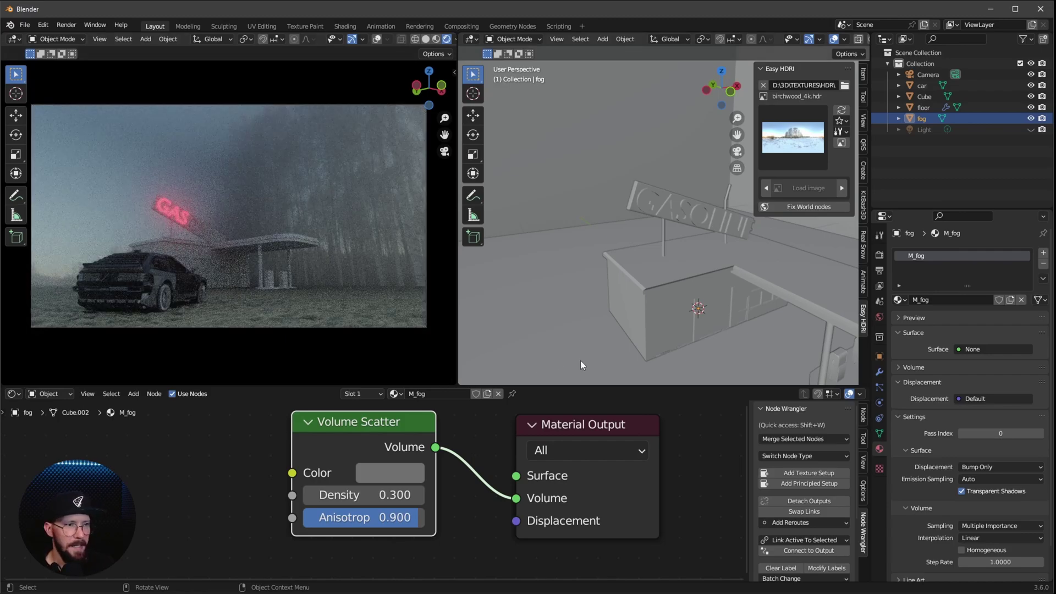
pyautogui.click(809, 138)
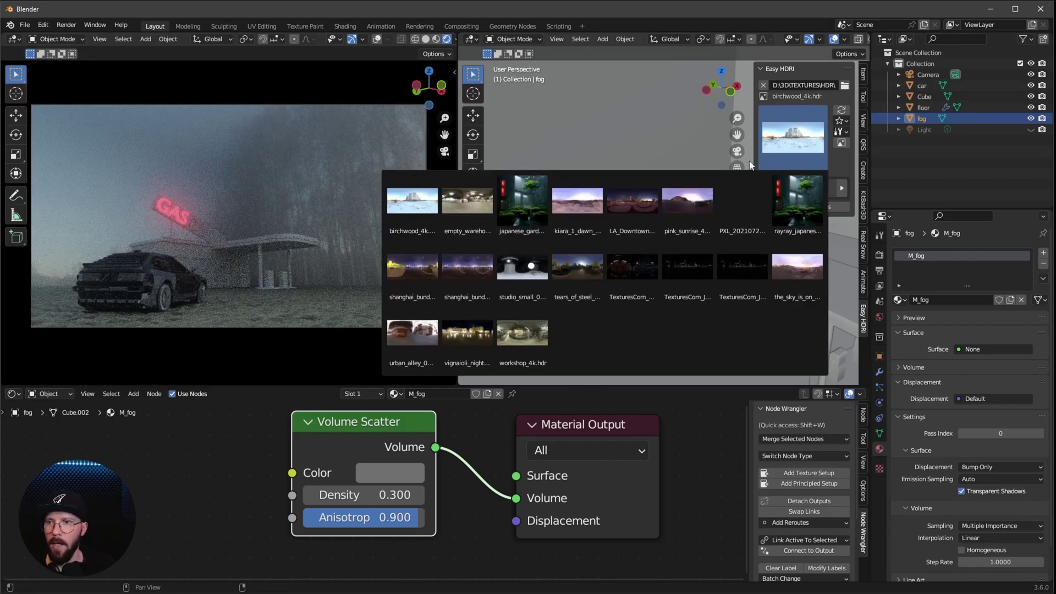
pyautogui.click(574, 214)
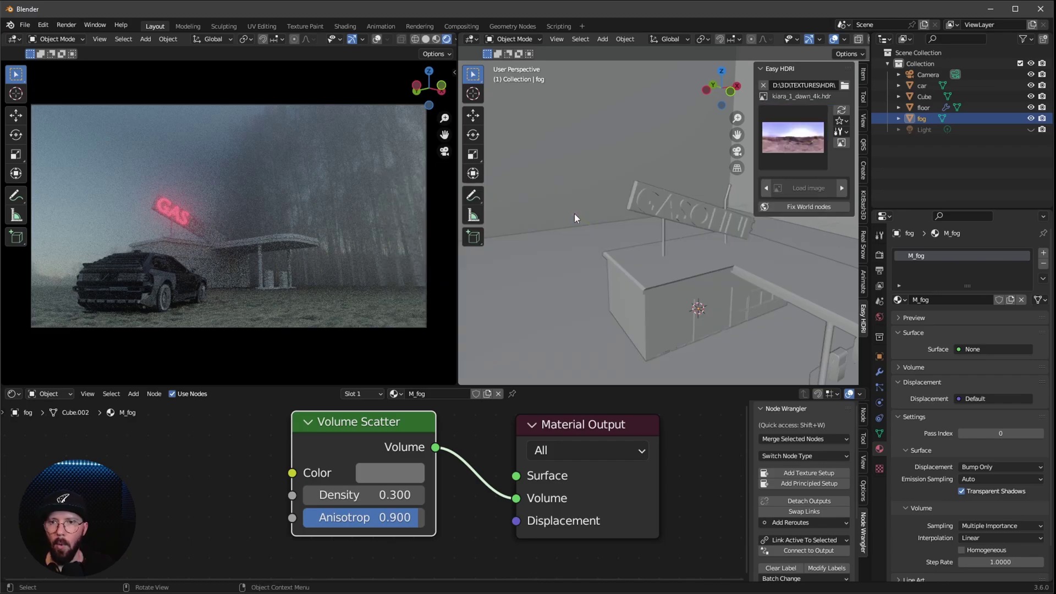
# Show the World shader nodes and set the Mapping Z rotation to 273°
pyautogui.click(43, 394)
pyautogui.click(56, 421)
pyautogui.keyDown('ctrl'); pyautogui.hscroll(8, 207, 465); pyautogui.keyUp('ctrl')
pyautogui.keyDown('shift'); pyautogui.scroll(-5, 207, 465); pyautogui.keyUp('shift')
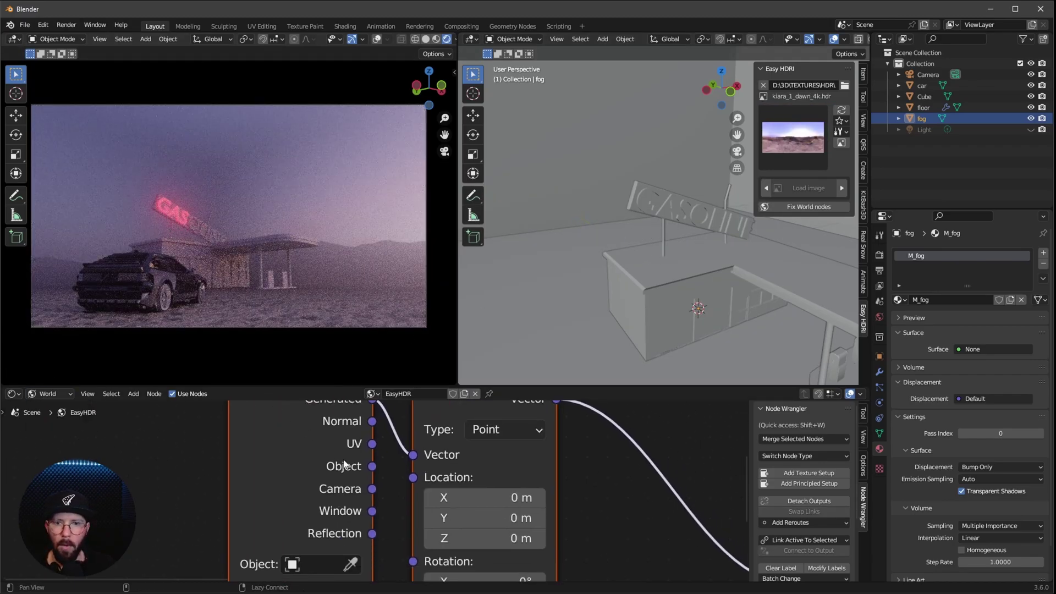
pyautogui.click(372, 537)
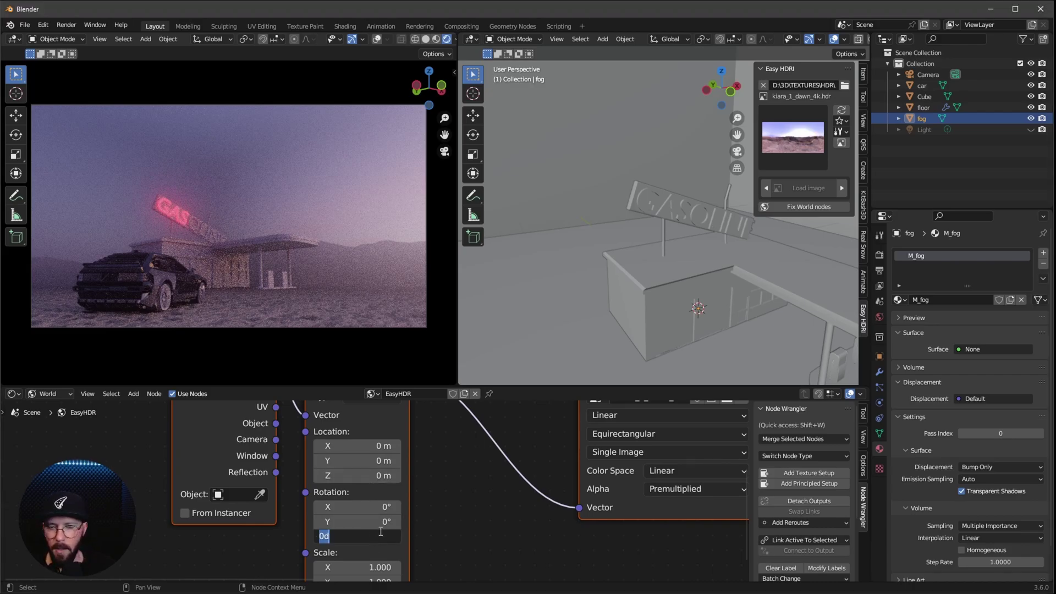
pyautogui.write('273')
pyautogui.press('Return')
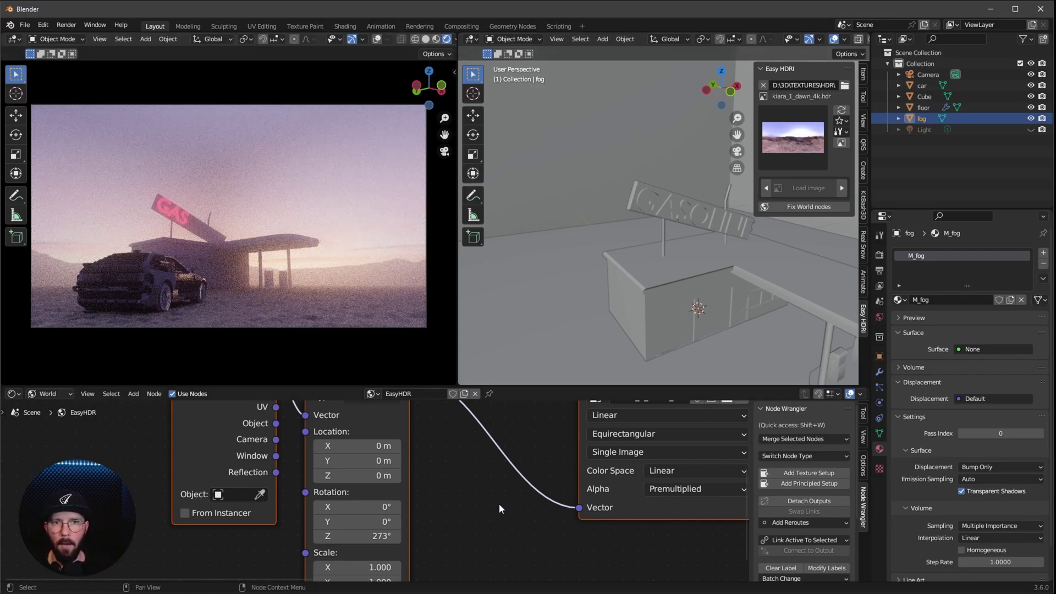
# Set the Add node value to 0.1 to darken the sky to dusk
pyautogui.moveTo(499, 494); pyautogui.dragTo(480, 533, button='middle')
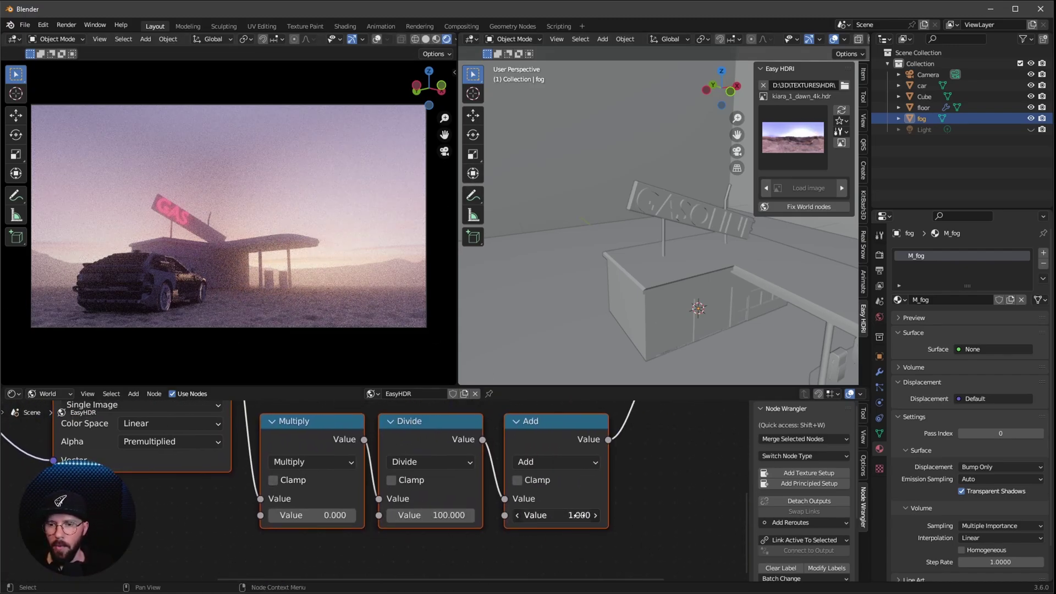
pyautogui.doubleClick(553, 515)
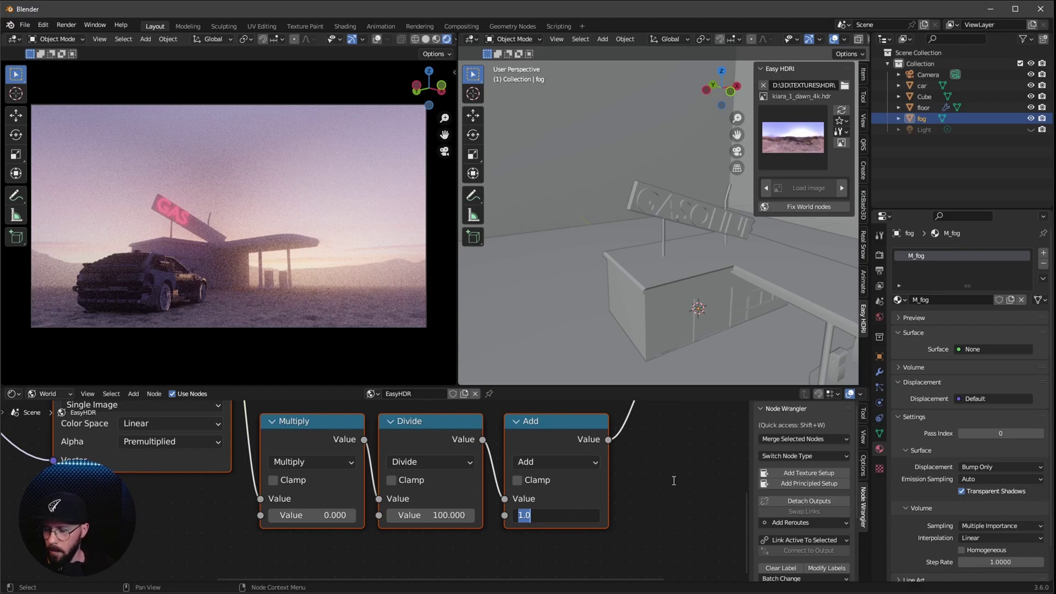
pyautogui.write('.1')
pyautogui.press('Return')
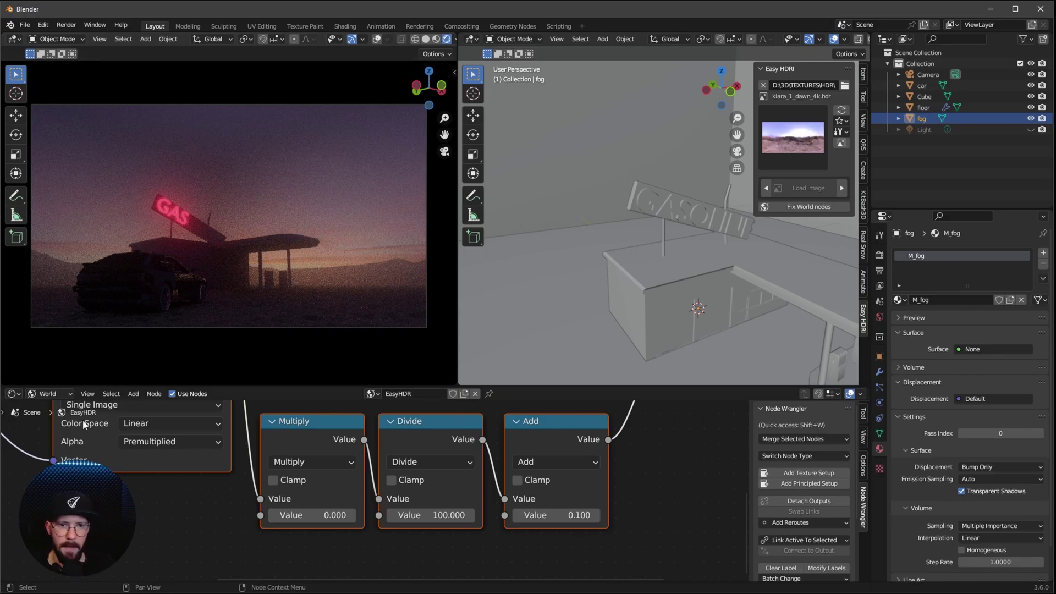
pyautogui.click(49, 394)
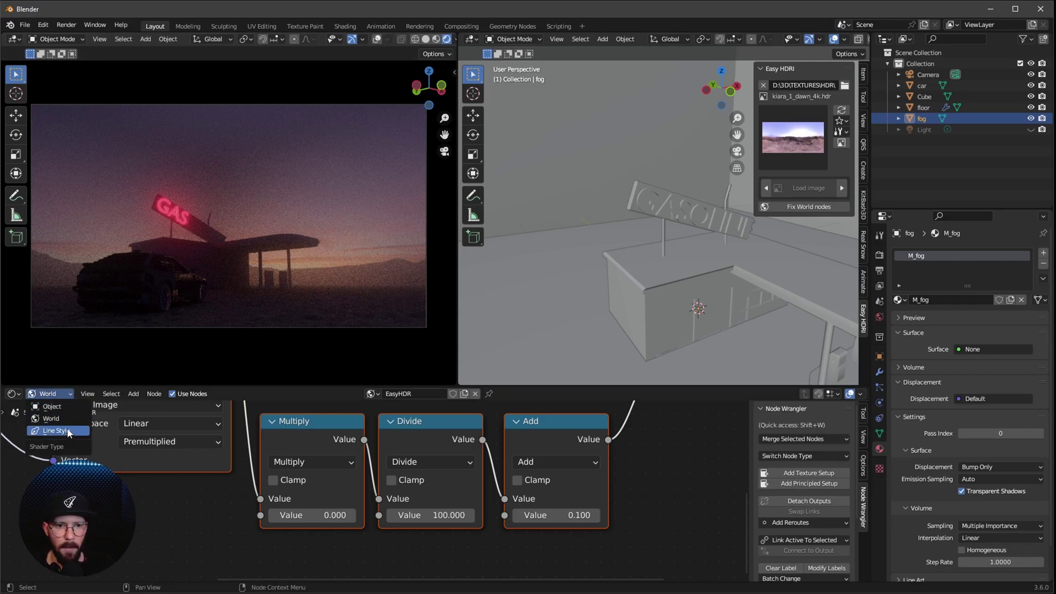
# Tint the M_fog material's colour slightly bluish
pyautogui.click(52, 407)
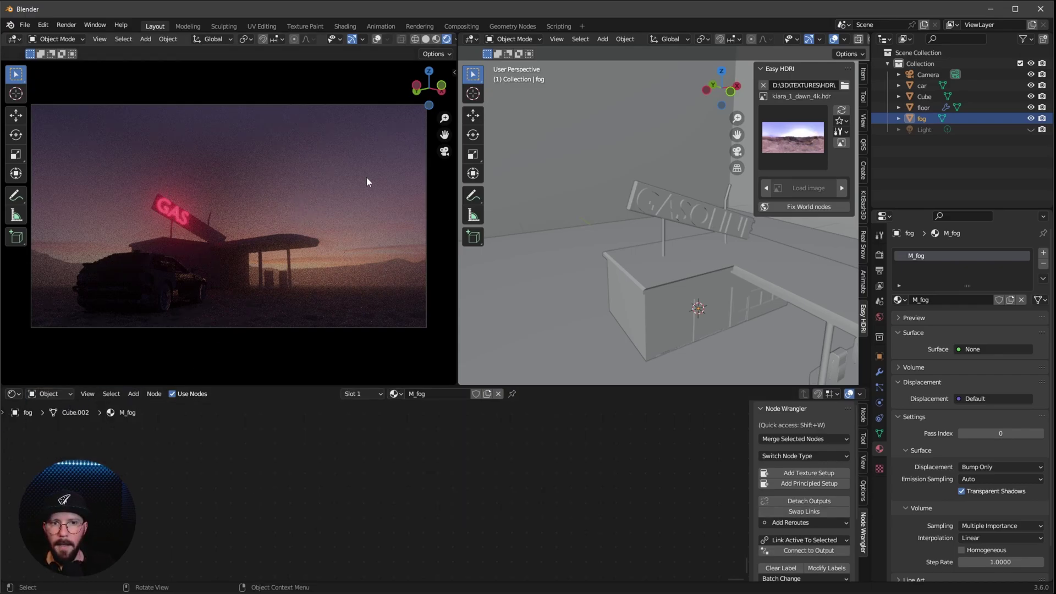
pyautogui.hotkey('ctrl', 'v')
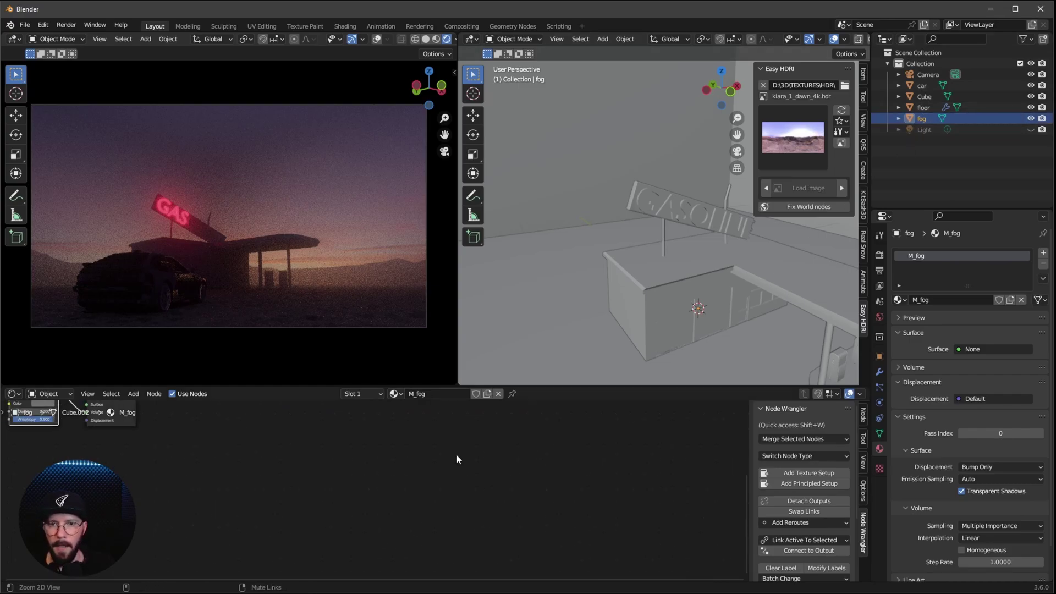
pyautogui.press('Home')
pyautogui.click(333, 492)
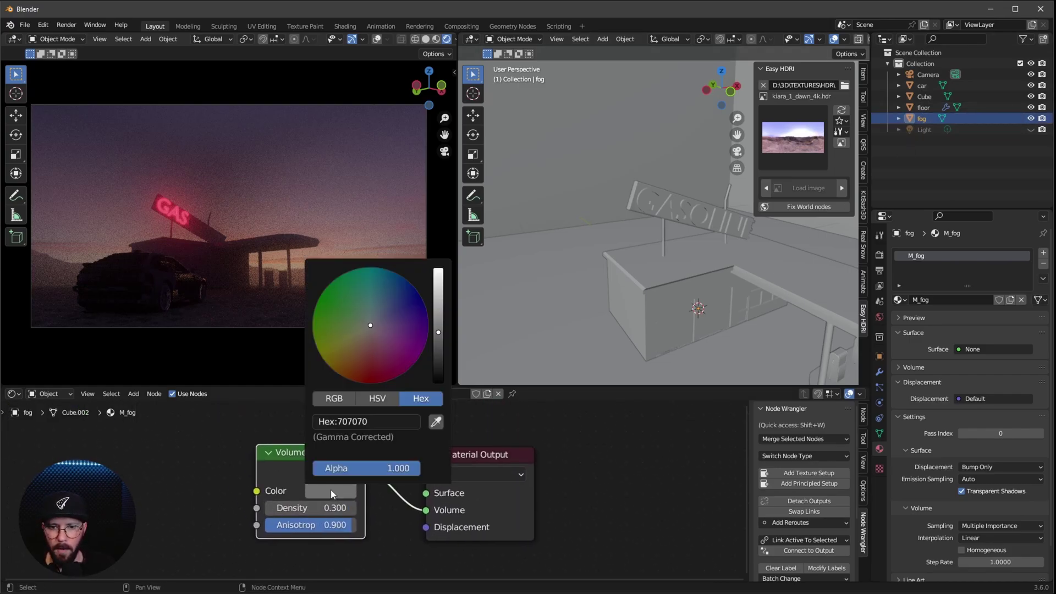
pyautogui.moveTo(371, 328); pyautogui.dragTo(375, 324)
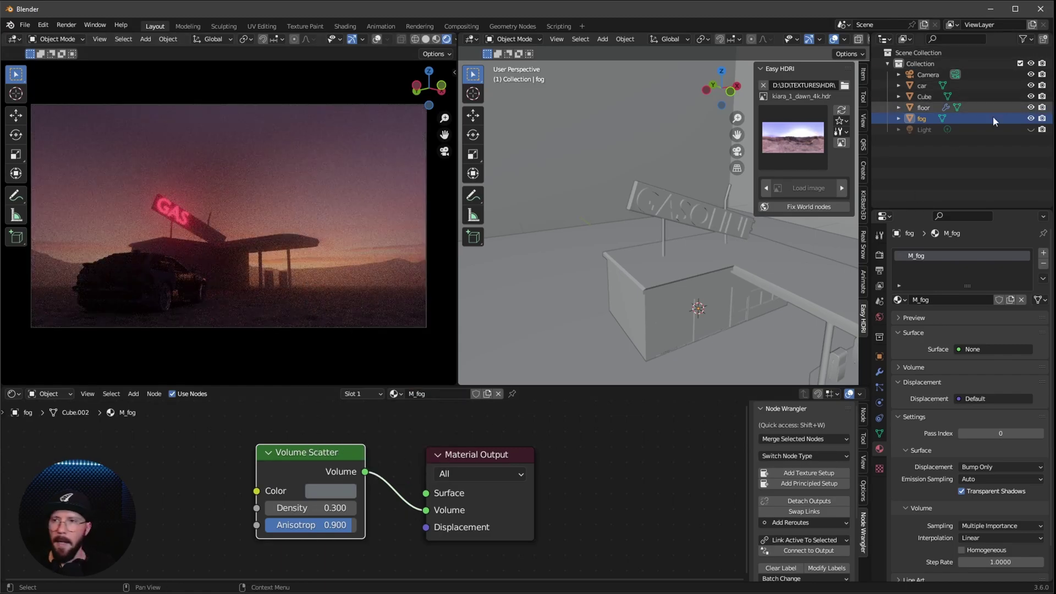
# Unhide the light, make it a Sun, and set Strength to 20
pyautogui.click(1032, 130)
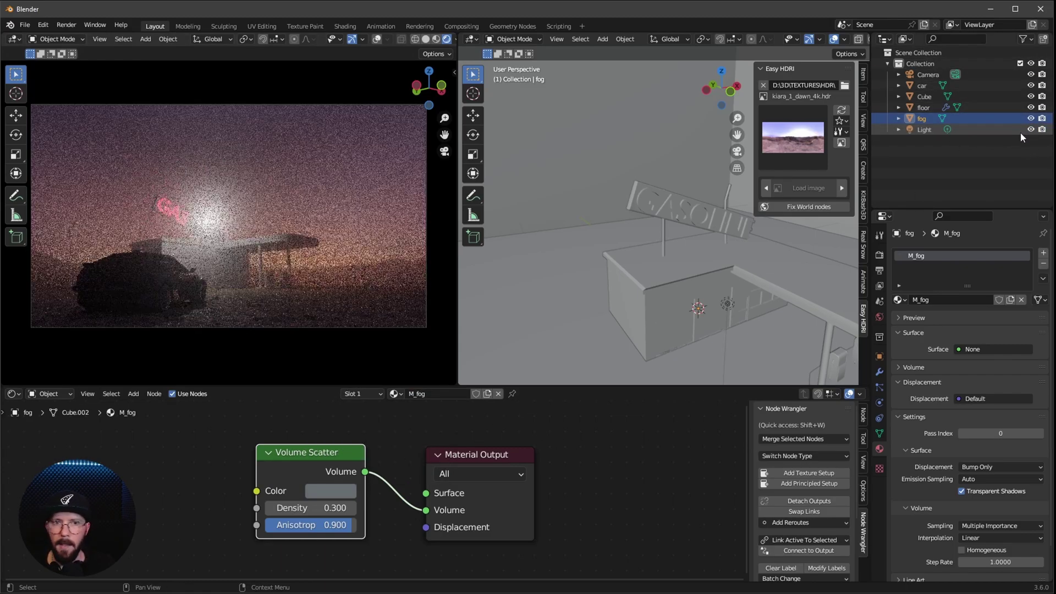
pyautogui.click(993, 129)
pyautogui.click(955, 303)
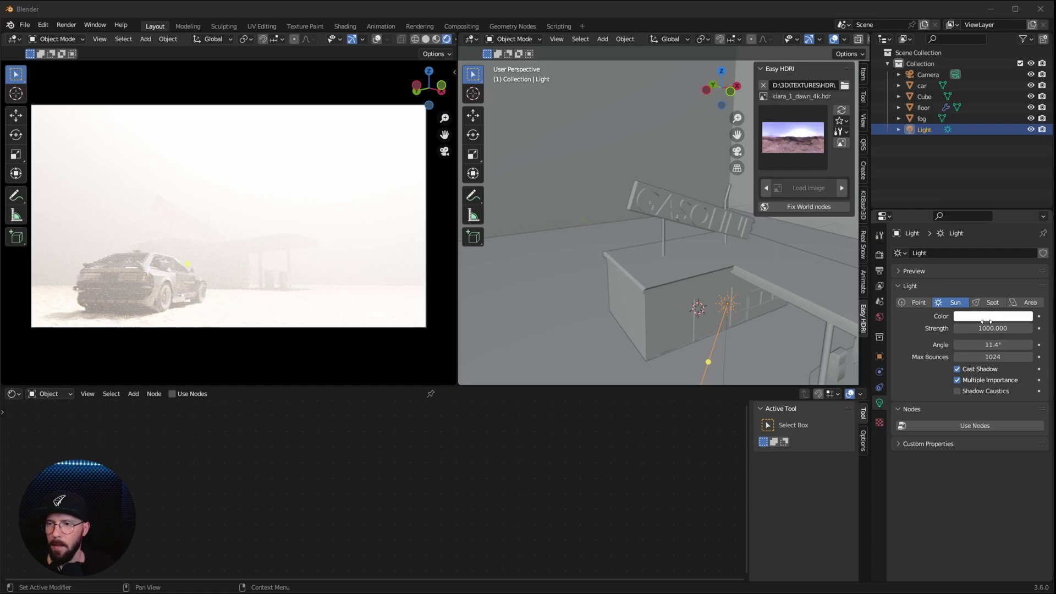
pyautogui.click(988, 328)
pyautogui.write('20')
pyautogui.press('Return')
# Give the sun a pasted peach hex colour and a 0° angle
pyautogui.click(977, 319)
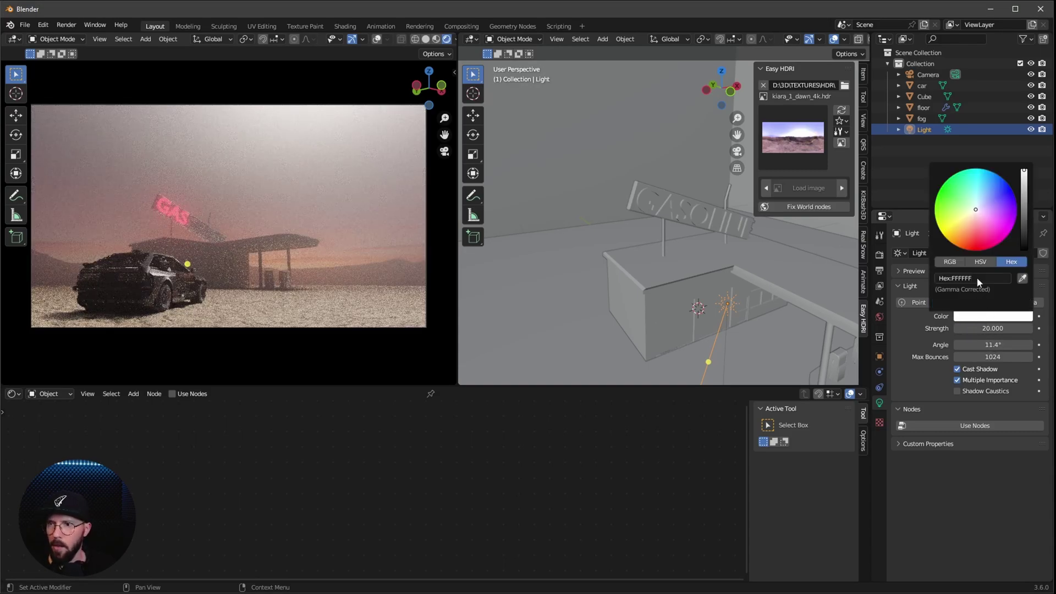
pyautogui.click(974, 278)
pyautogui.hotkey('ctrl', 'v')
pyautogui.press('Return')
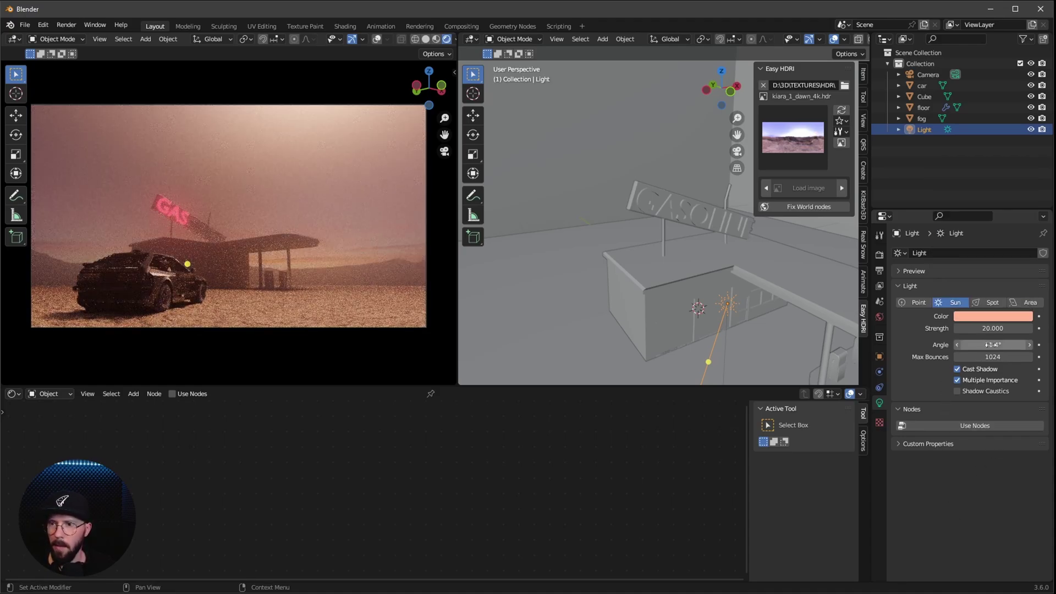
pyautogui.press('BackSpace')
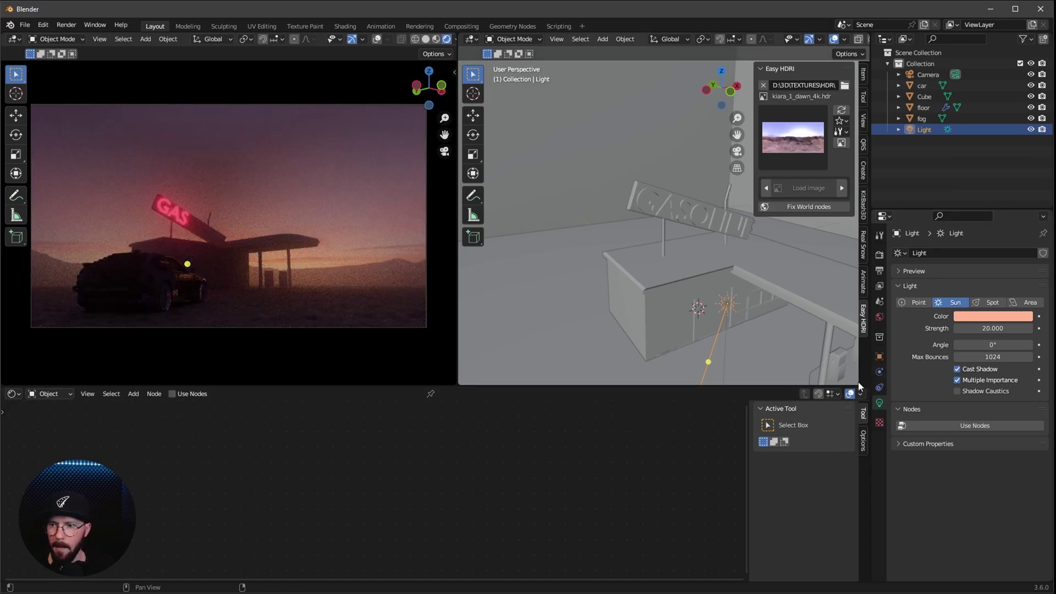
# Place the sun at location 0 with rotation 79°, 49°, -232° behind the station
pyautogui.click(880, 357)
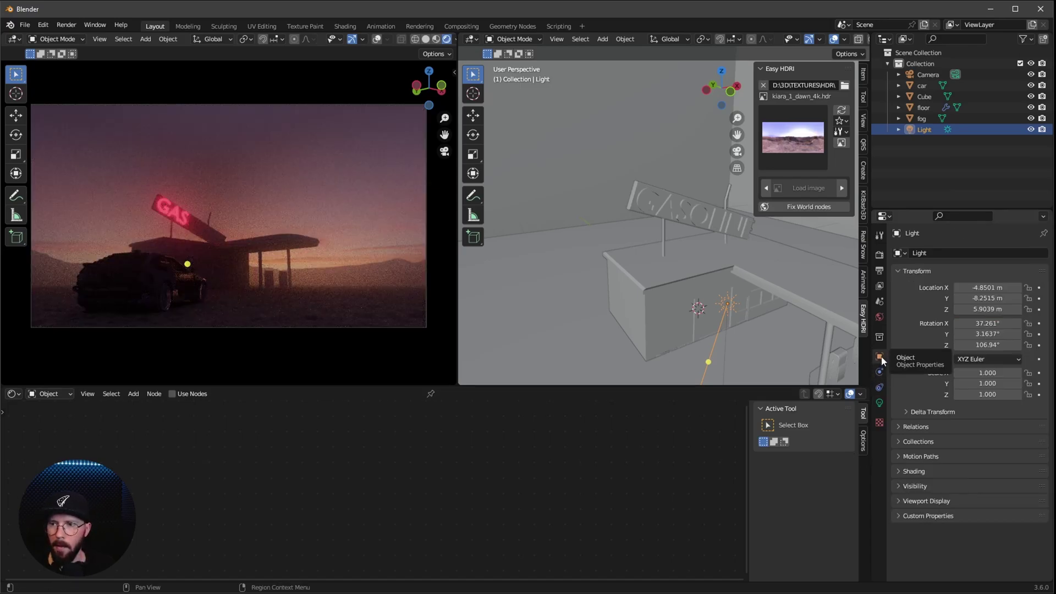
pyautogui.moveTo(985, 287); pyautogui.dragTo(992, 315)
pyautogui.write('0')
pyautogui.press('Return')
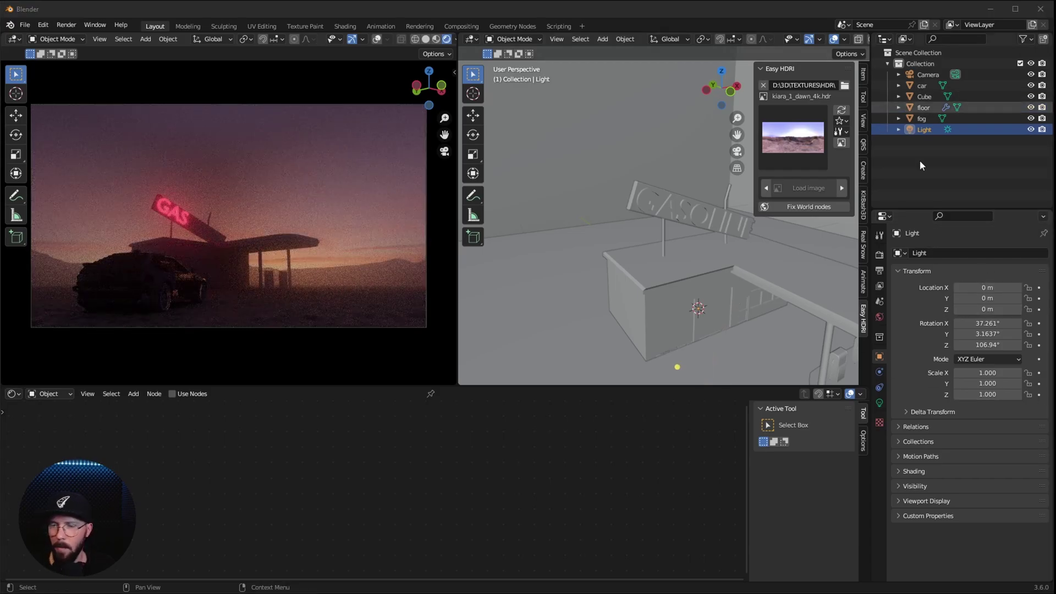
pyautogui.click(996, 323)
pyautogui.write('79')
pyautogui.press('Tab')
pyautogui.write('49')
pyautogui.press('Tab')
pyautogui.press('BackSpace')
pyautogui.write('-2')
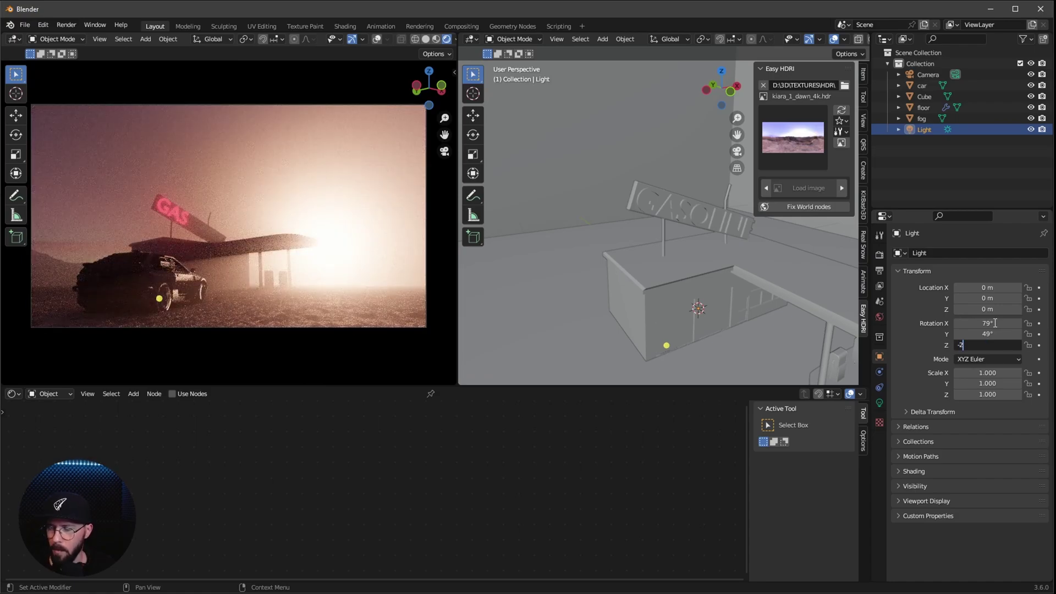
pyautogui.write('32')
pyautogui.press('Return')
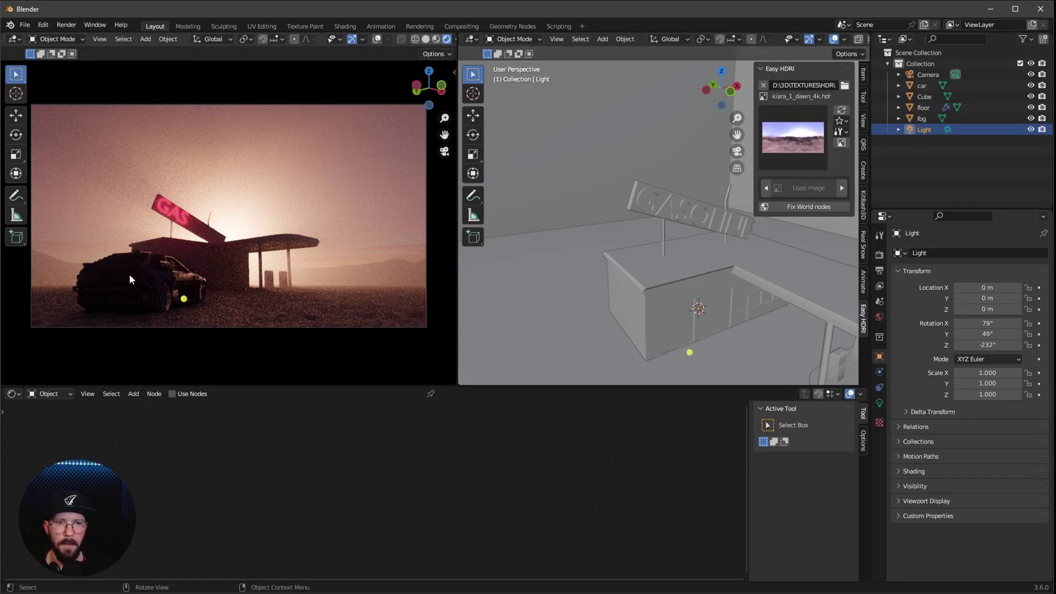
pyautogui.click(933, 139)
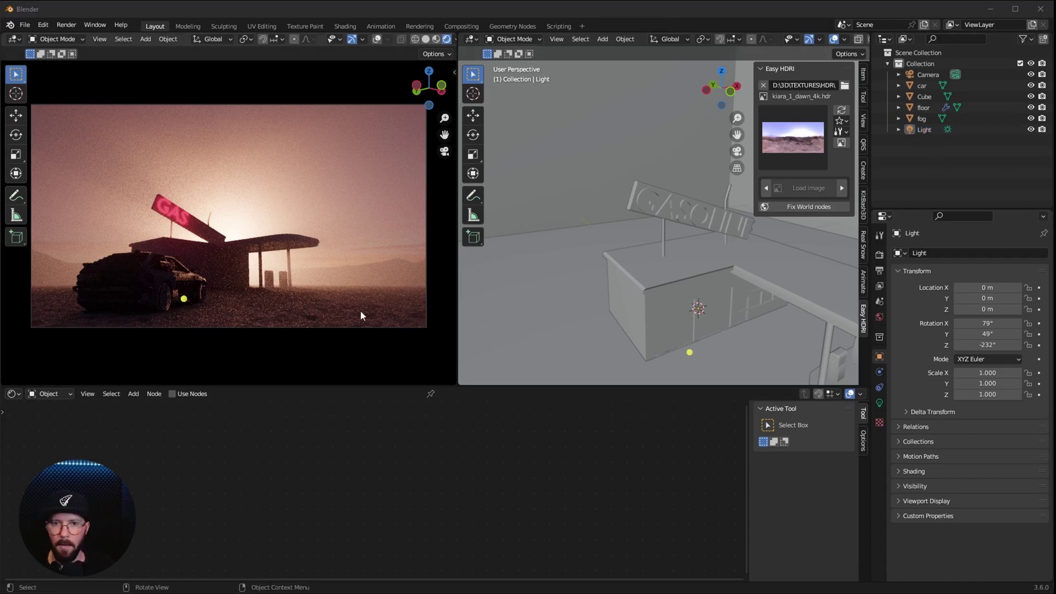
pyautogui.hotkey('shift', 'a')
pyautogui.moveTo(488, 441)
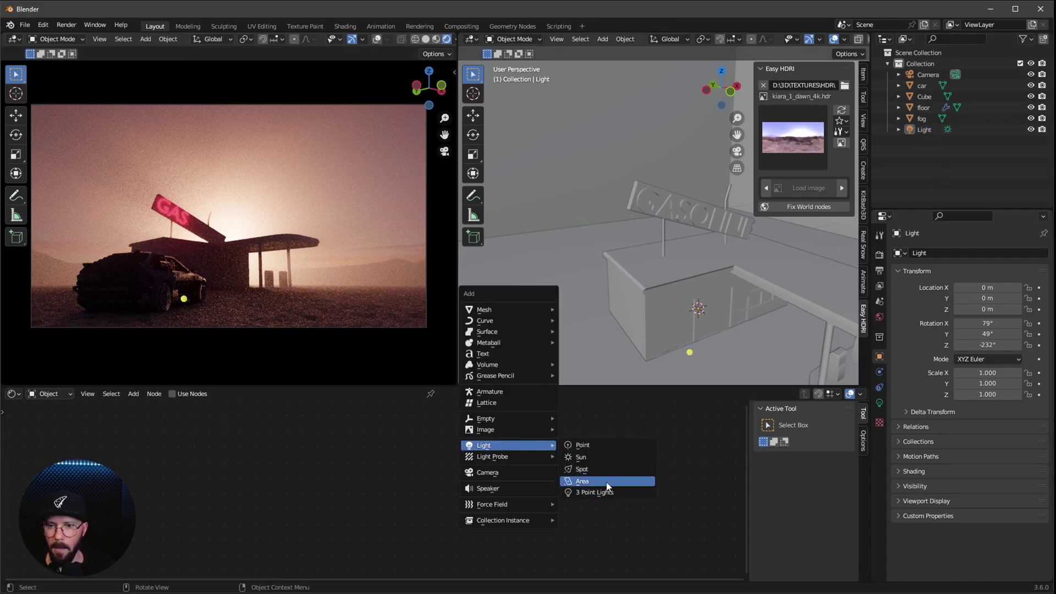
pyautogui.click(582, 478)
pyautogui.click(863, 74)
pyautogui.click(815, 96)
pyautogui.press('BackSpace')
pyautogui.write('-17.8')
pyautogui.press('Tab')
pyautogui.write('-19.8')
pyautogui.press('Tab')
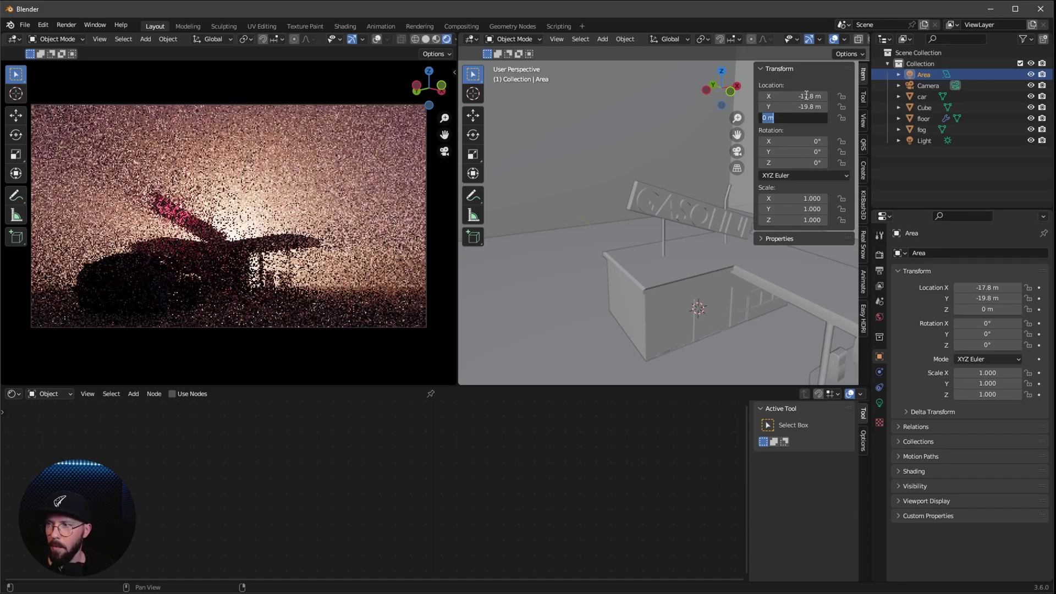
pyautogui.write('0.8')
pyautogui.press('Return')
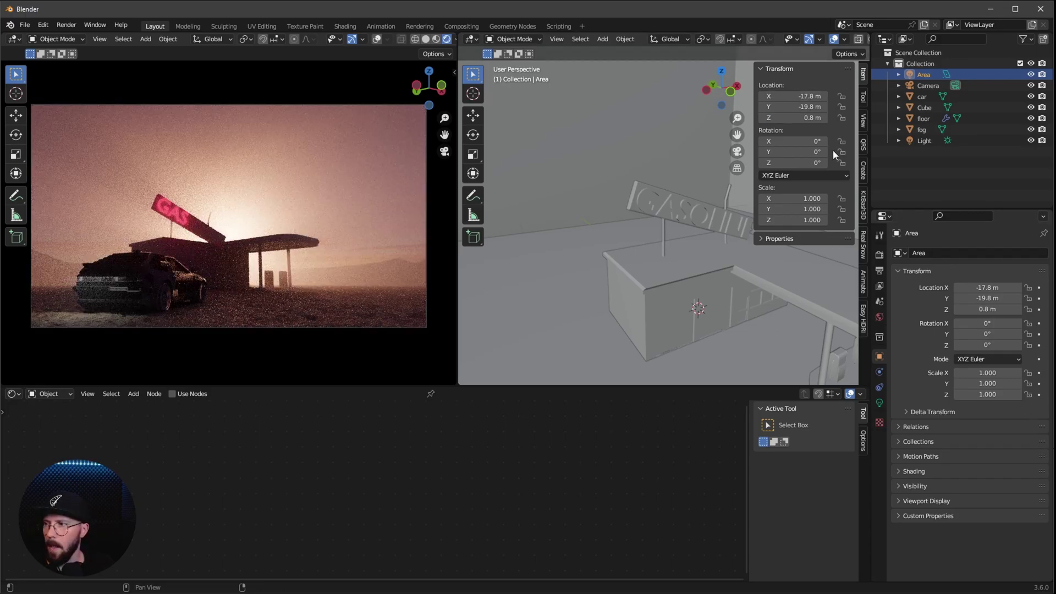
pyautogui.click(824, 141)
pyautogui.press('Tab')
pyautogui.write('-90')
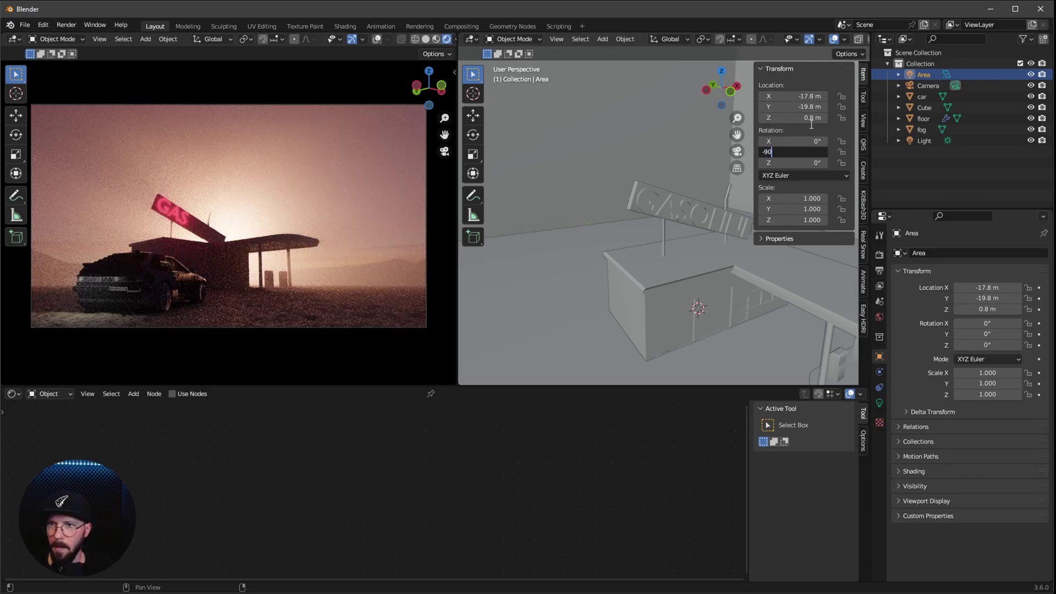
pyautogui.press('Tab')
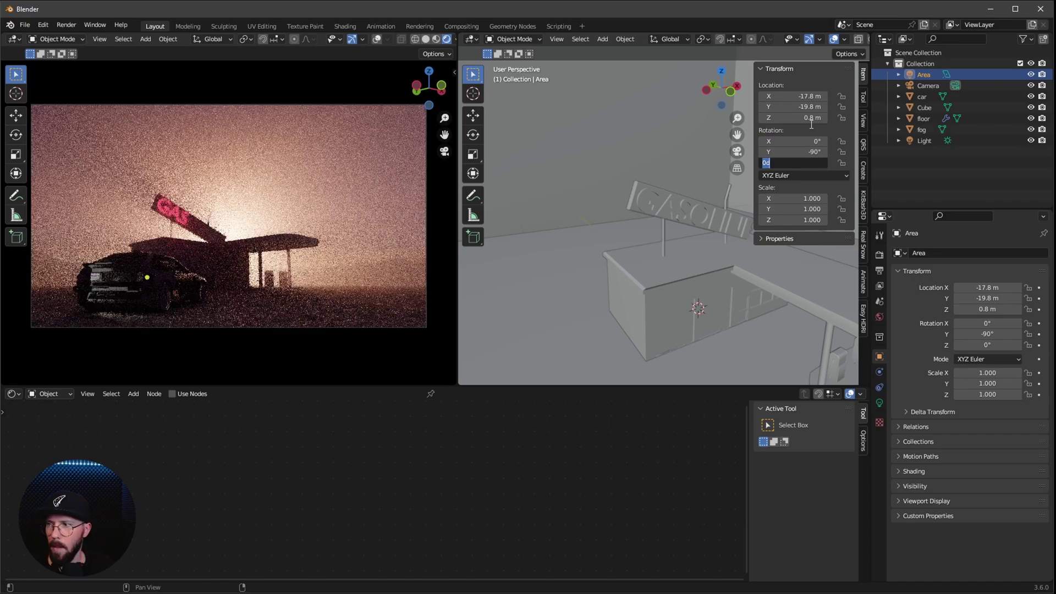
pyautogui.write('210')
pyautogui.press('Return')
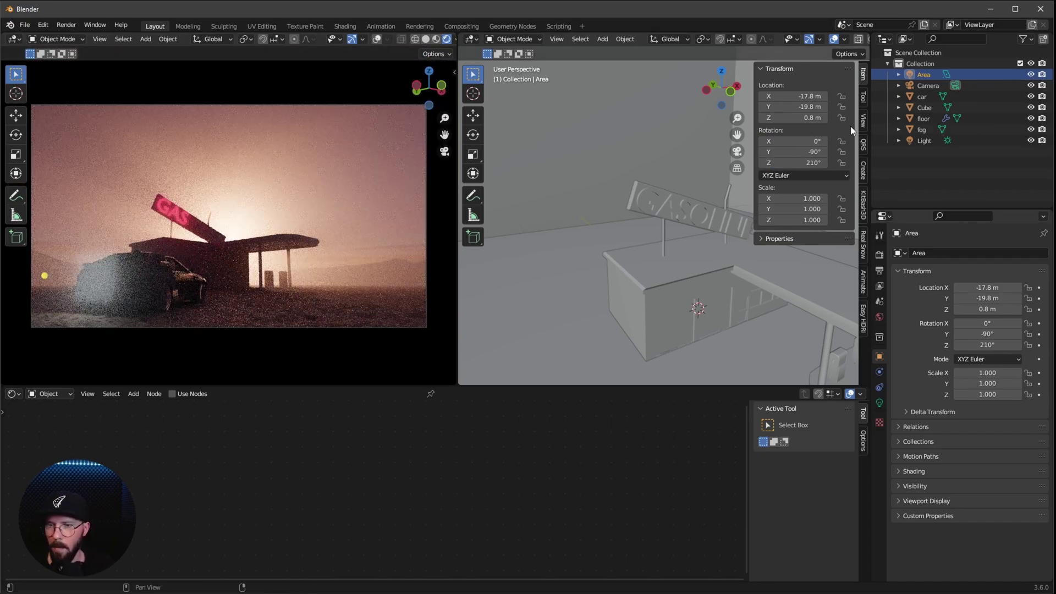
pyautogui.moveTo(658, 279); pyautogui.dragTo(647, 246, button='middle')
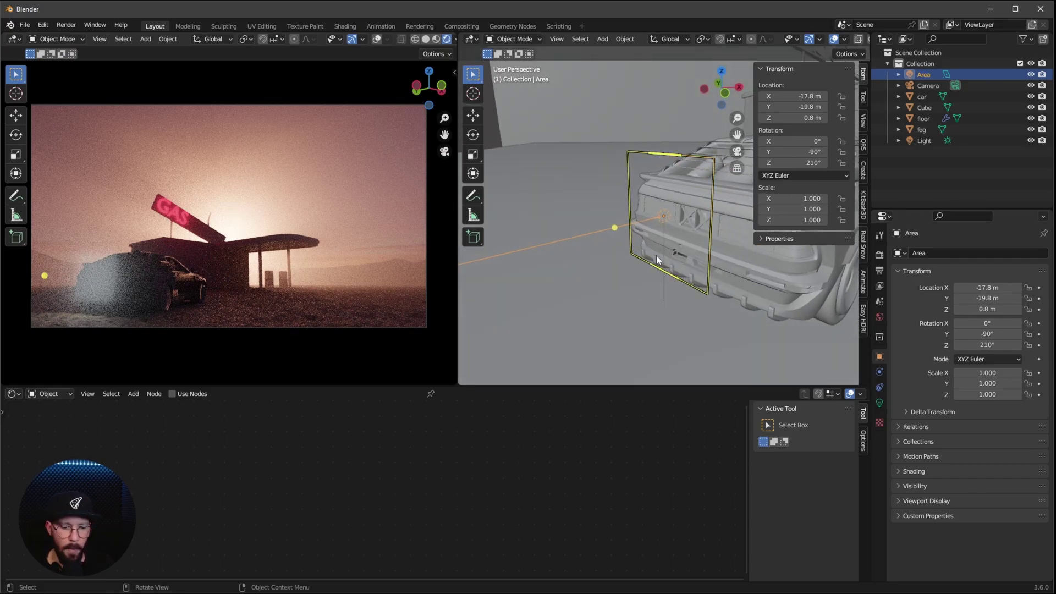
pyautogui.press('r')
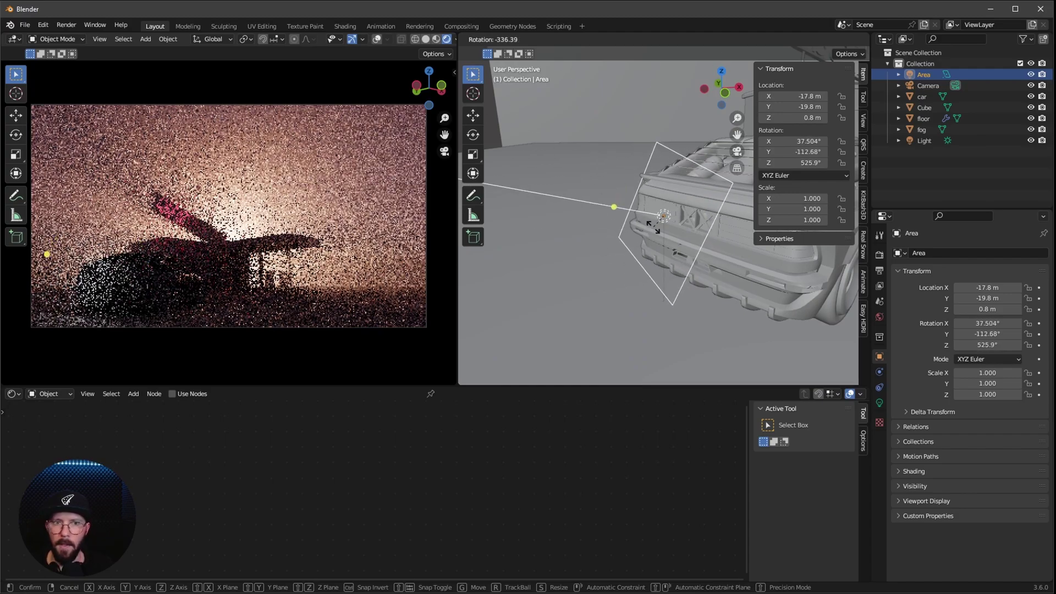
pyautogui.press('y')
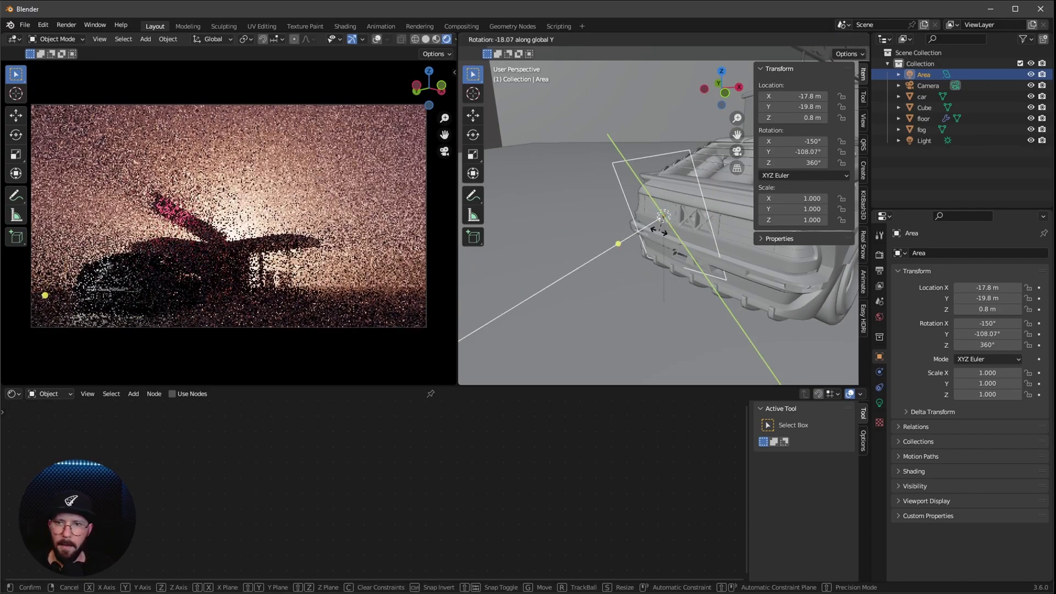
pyautogui.press('x')
pyautogui.press('z')
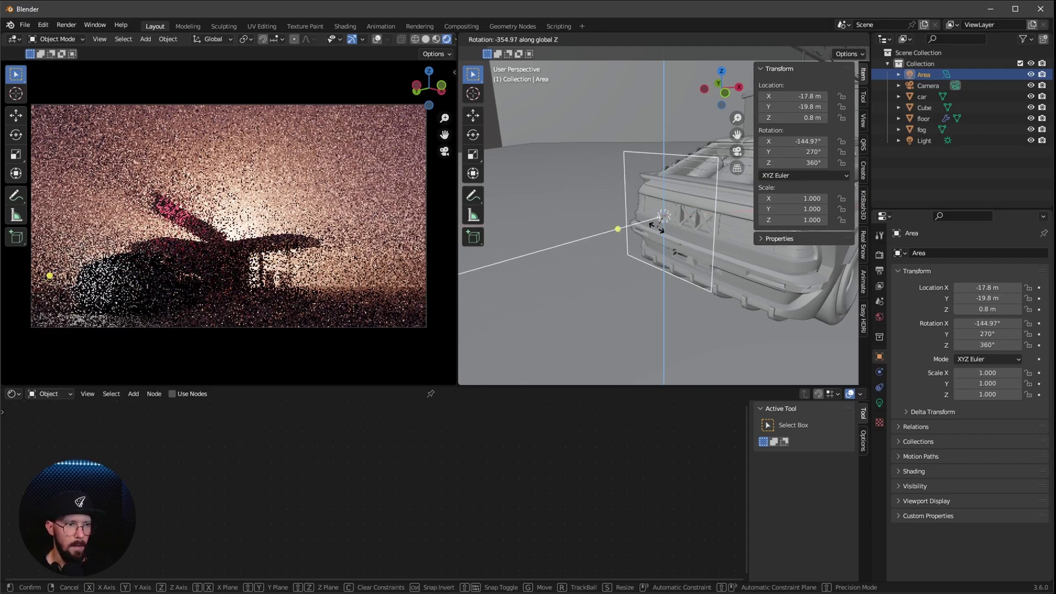
pyautogui.rightClick(657, 225)
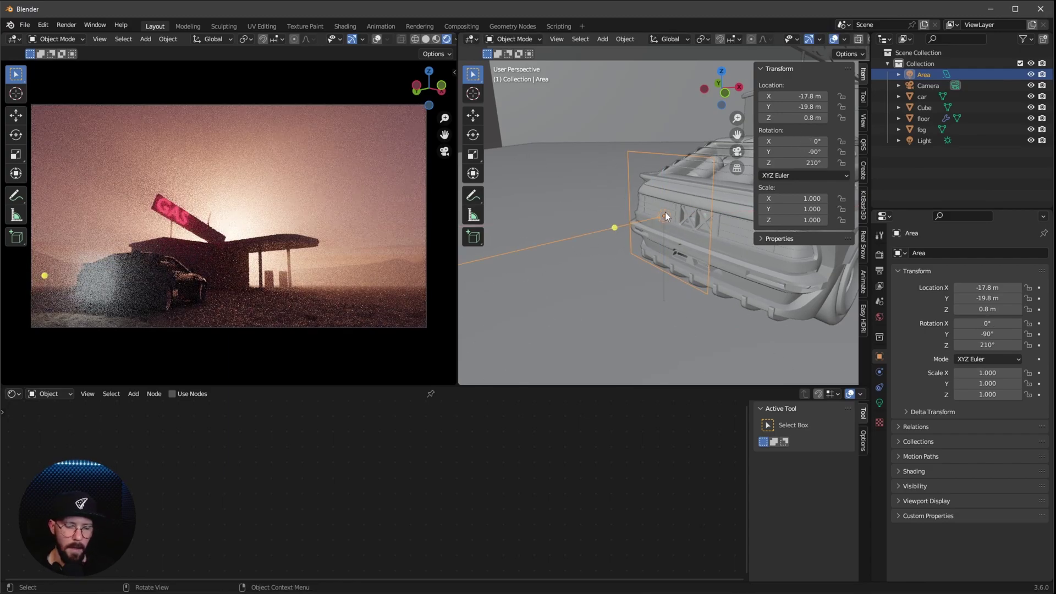
pyautogui.press('g')
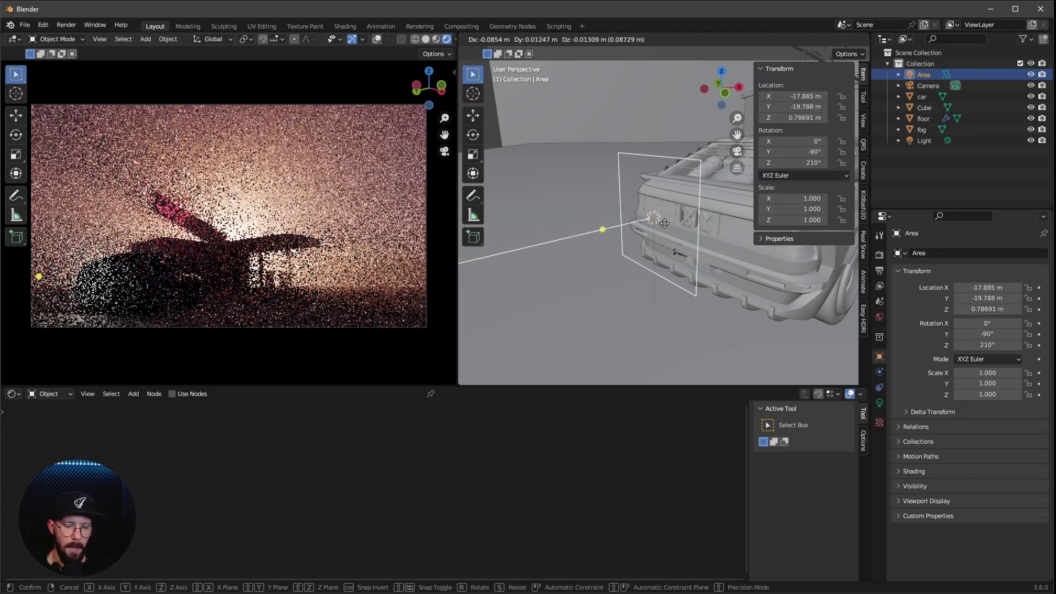
pyautogui.press('y')
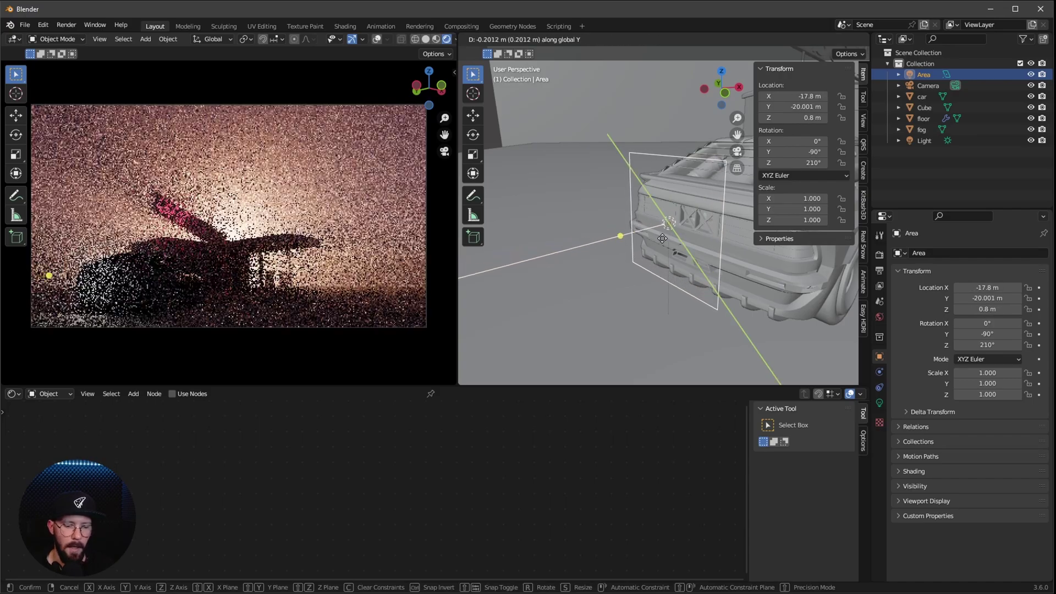
pyautogui.press('x')
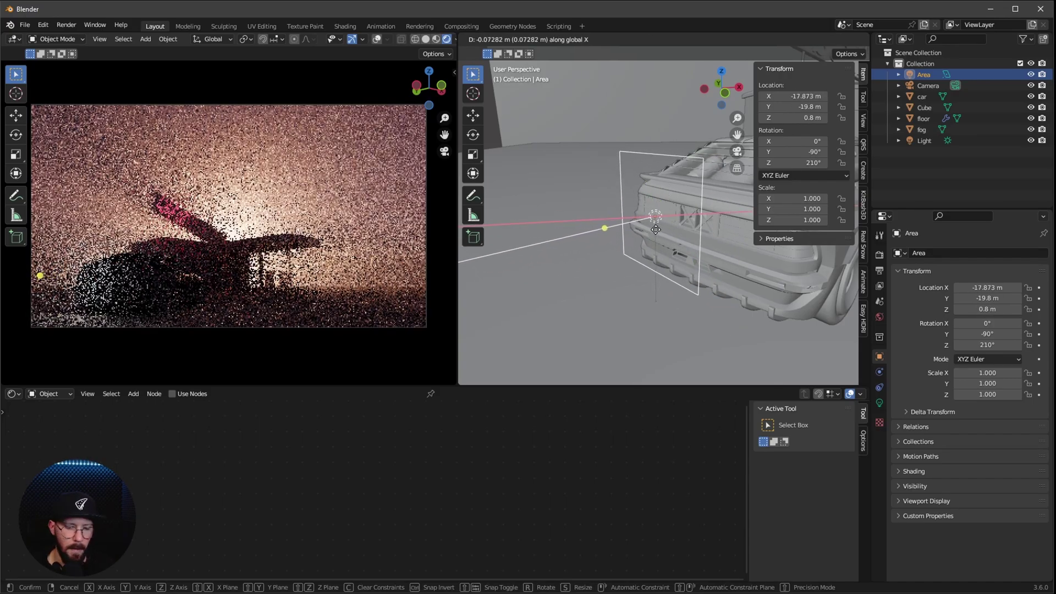
pyautogui.press('z')
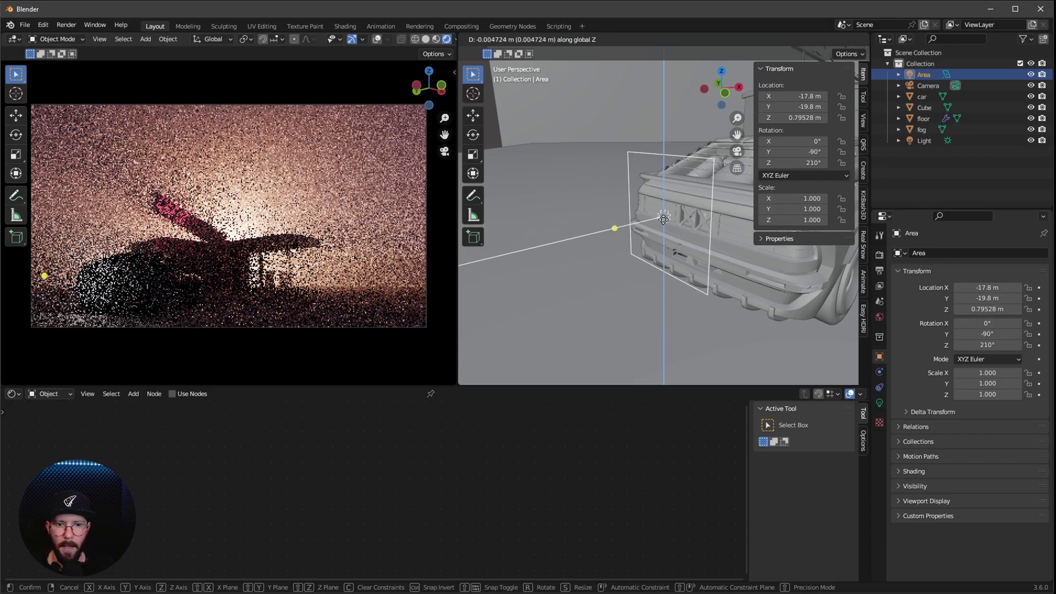
# Cancel the light's move, then make the area light red at 2.5 W power
pyautogui.rightClick(663, 219)
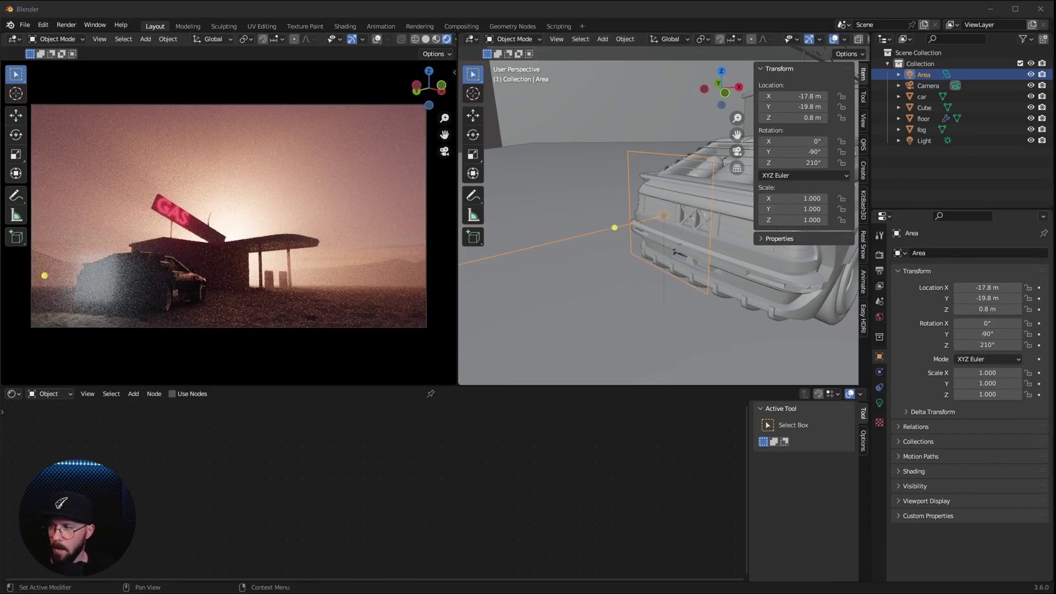
pyautogui.click(880, 403)
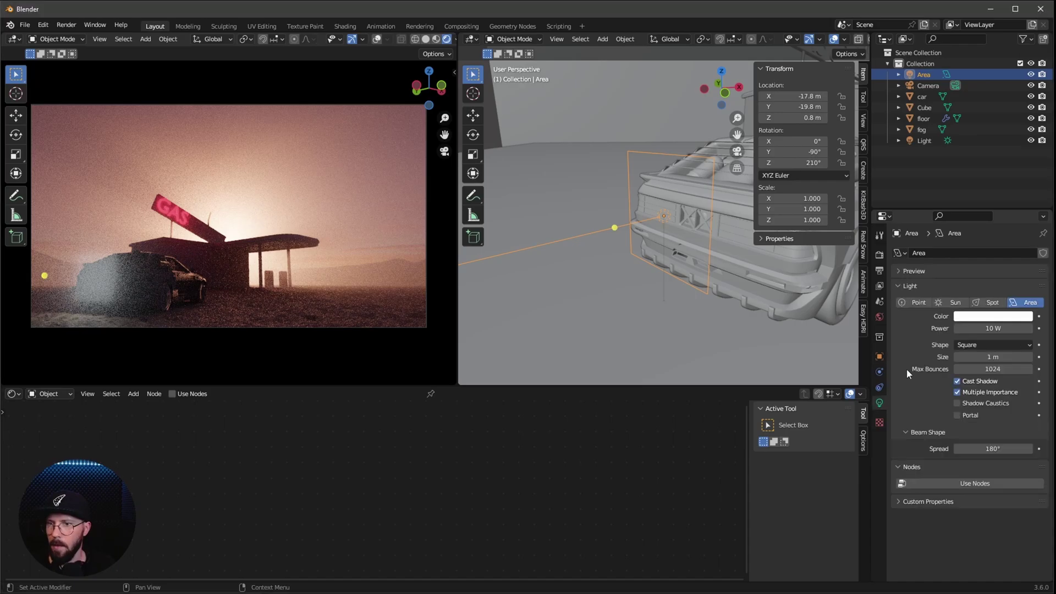
pyautogui.click(985, 316)
pyautogui.click(977, 240)
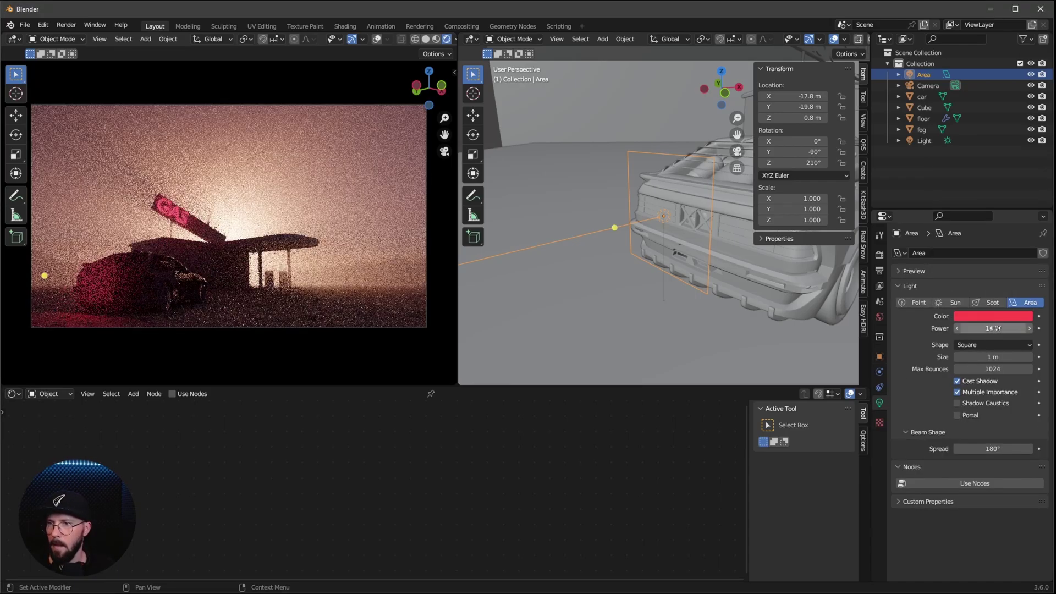
pyautogui.click(997, 328)
pyautogui.write('2.5')
pyautogui.press('Return')
# Make the light a Rectangle sized 0.16 m × 0.43 m
pyautogui.click(989, 345)
pyautogui.click(992, 369)
pyautogui.click(998, 356)
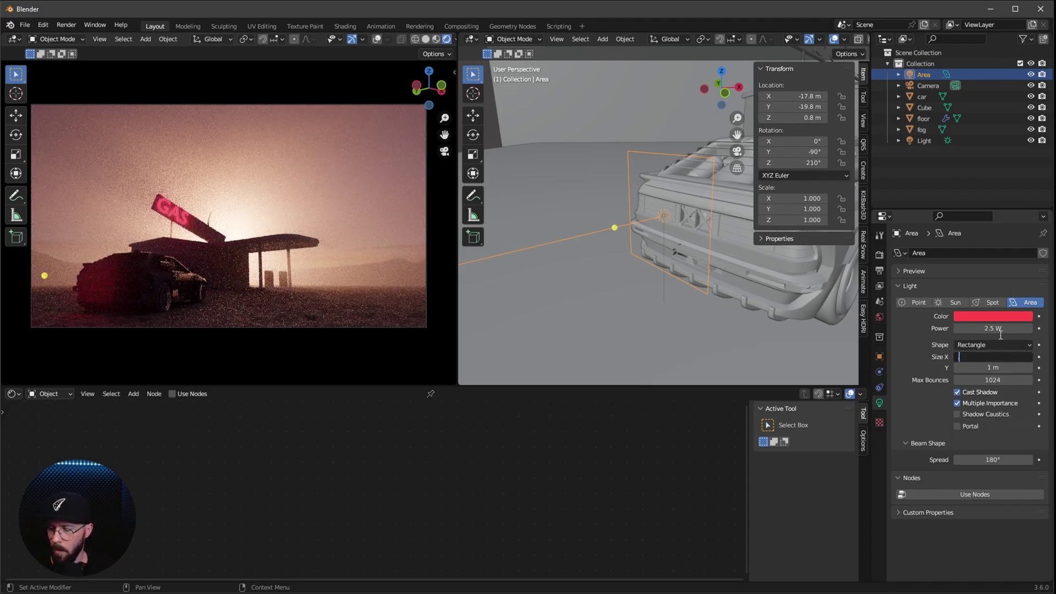
pyautogui.write('.16')
pyautogui.press('Tab')
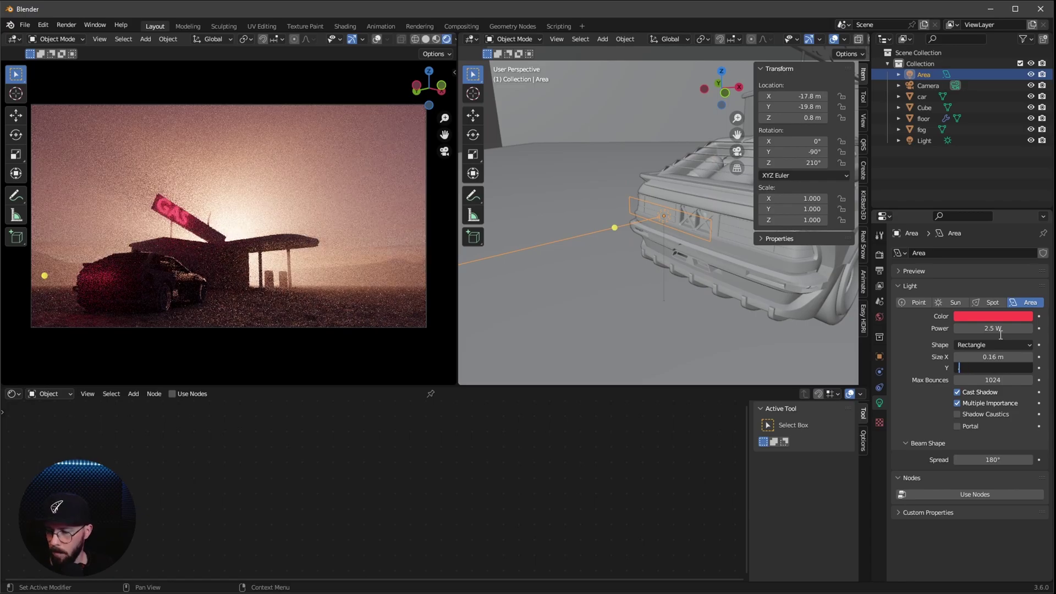
pyautogui.write('.43')
pyautogui.press('Return')
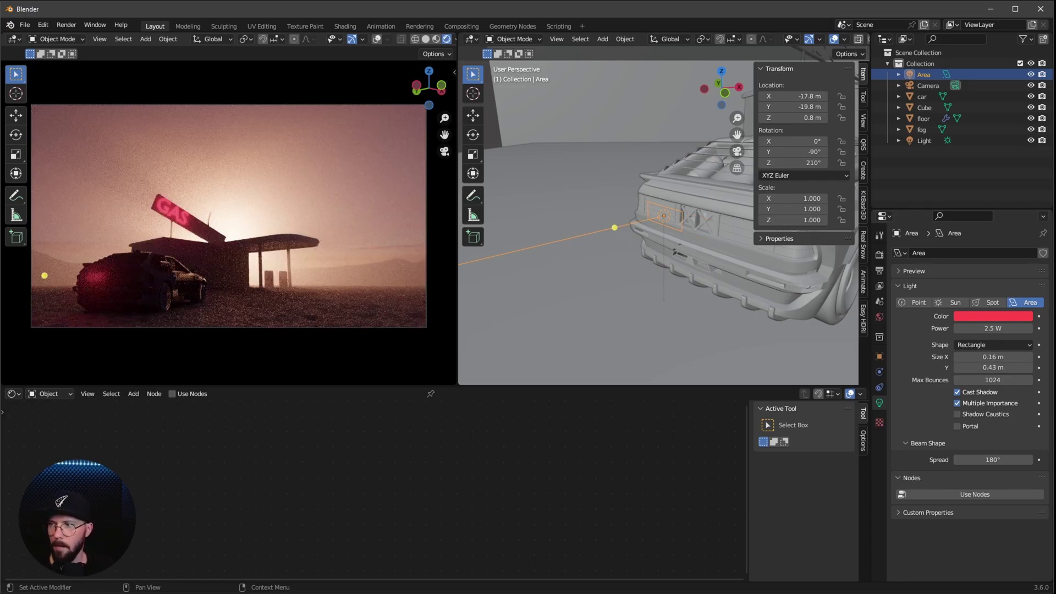
# Duplicate the red area light in place and move it to X -17.35 m, Y -20.3 m
pyautogui.hotkey('shift', 'd')
pyautogui.press('Escape')
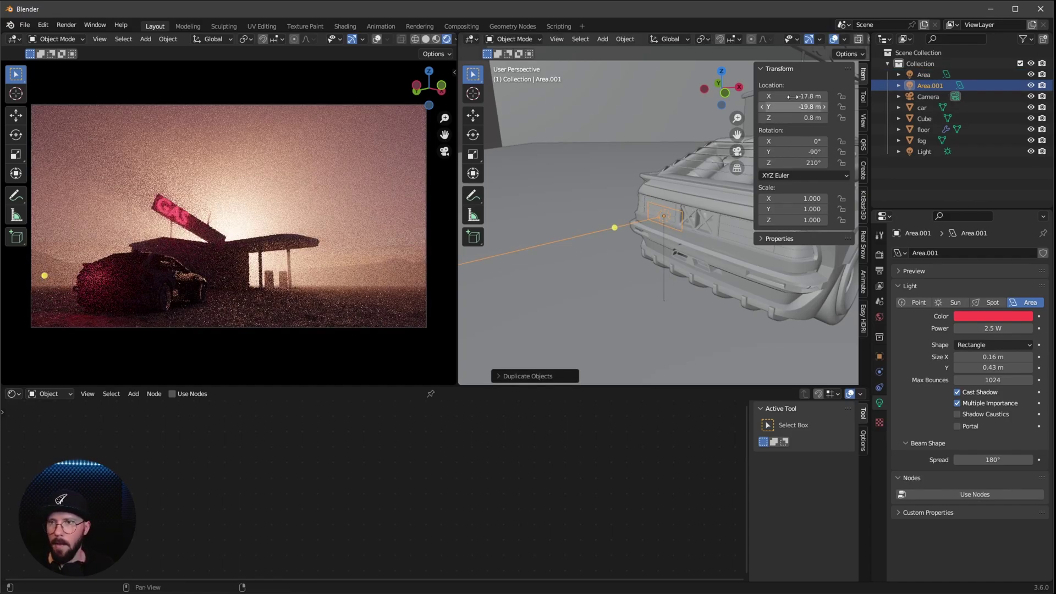
pyautogui.click(794, 97)
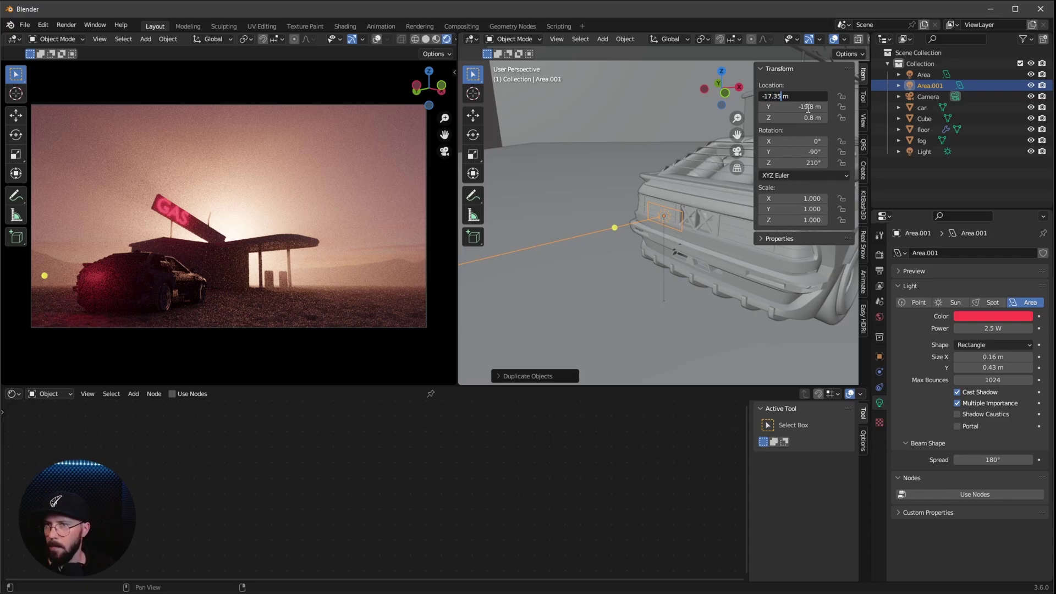
pyautogui.write('-17.35')
pyautogui.press('Tab')
pyautogui.press('BackSpace')
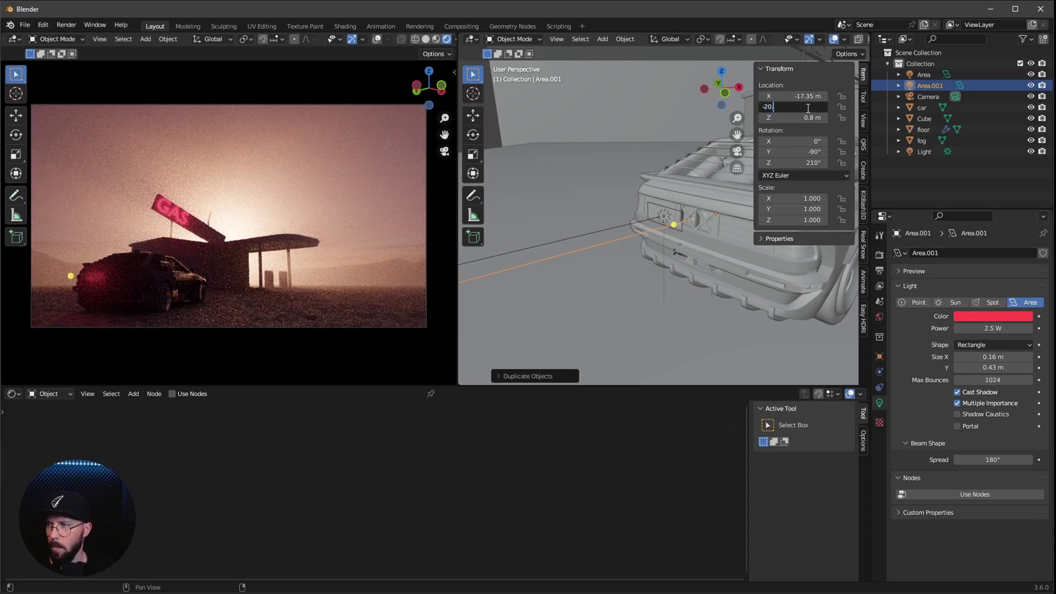
pyautogui.press('Return')
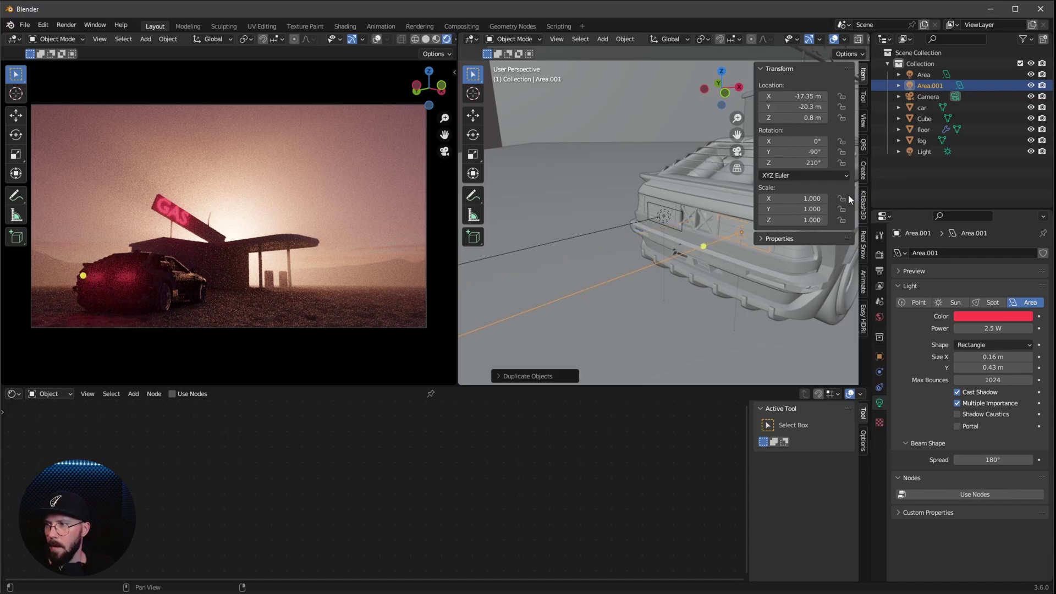
pyautogui.click(812, 163)
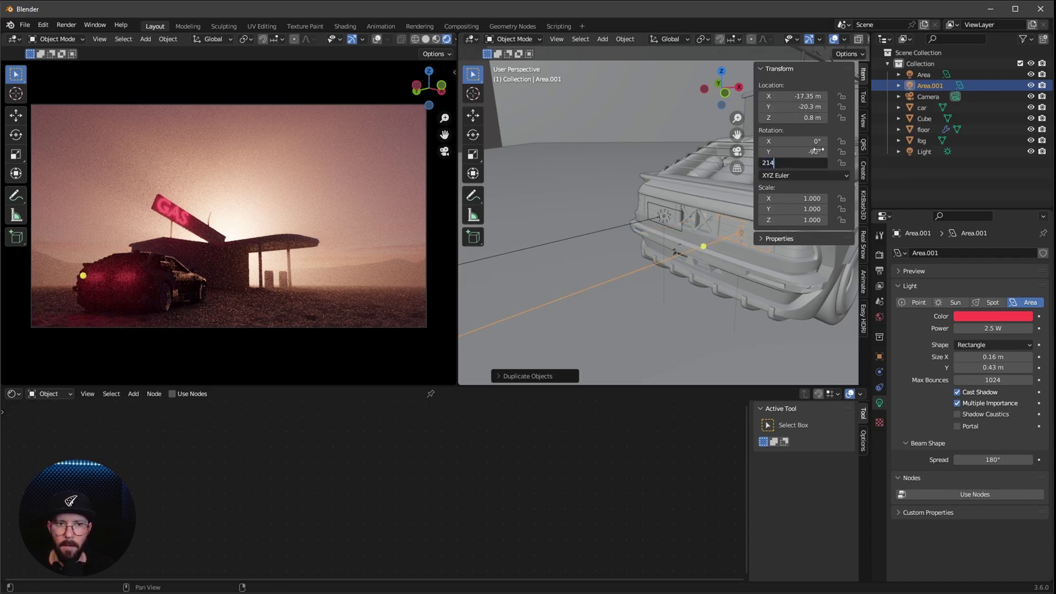
# Confirm the duplicate's 214° Z rotation, then set the Color Management Look to Medium High Contrast
pyautogui.press('Return')
pyautogui.click(924, 129)
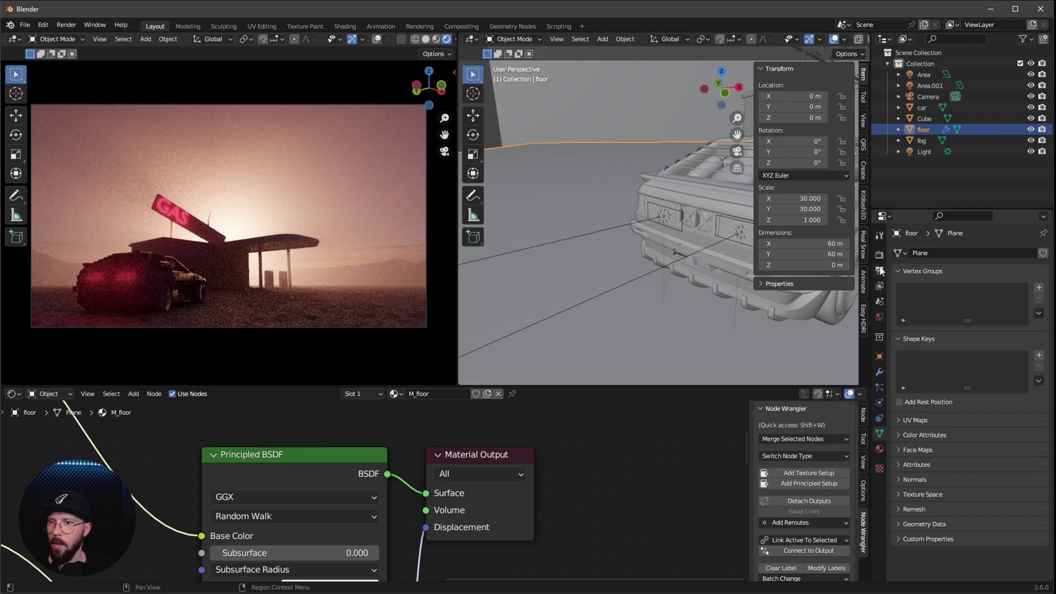
pyautogui.click(880, 256)
pyautogui.scroll(-3, 935, 457)
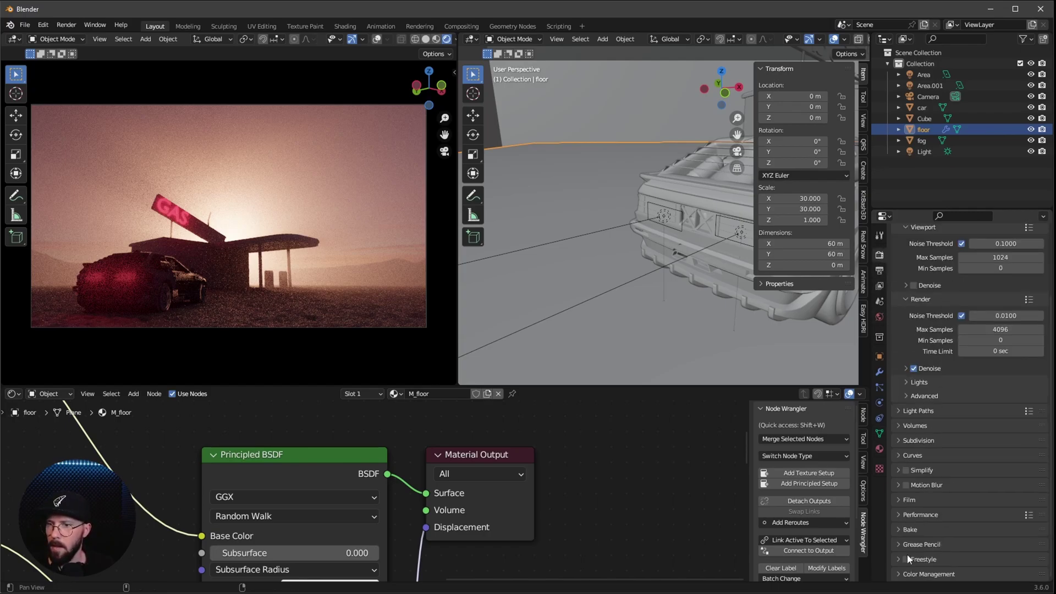
pyautogui.click(898, 574)
pyautogui.scroll(-4, 959, 359)
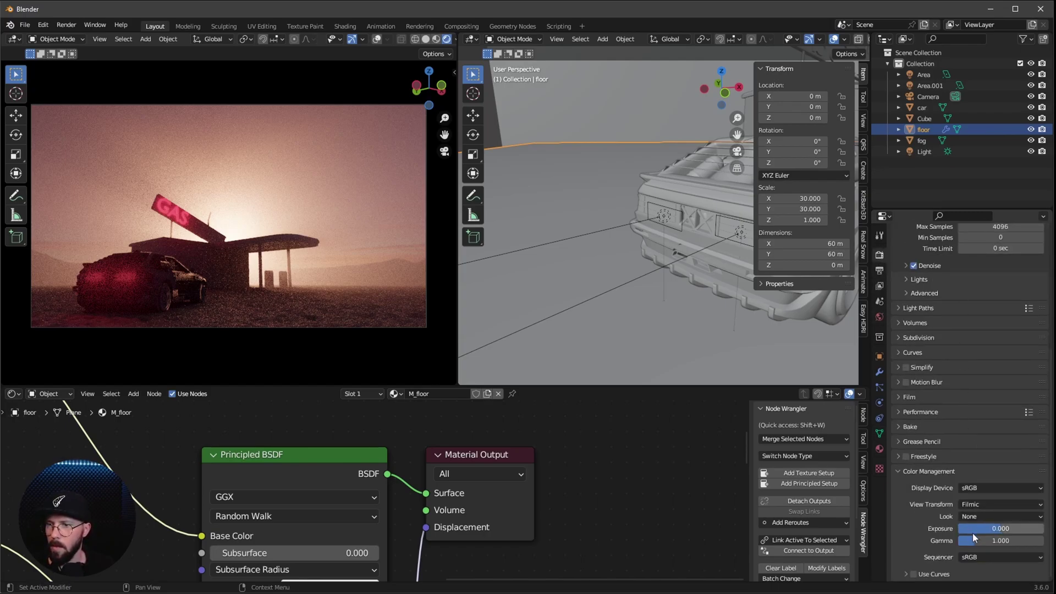
pyautogui.click(985, 517)
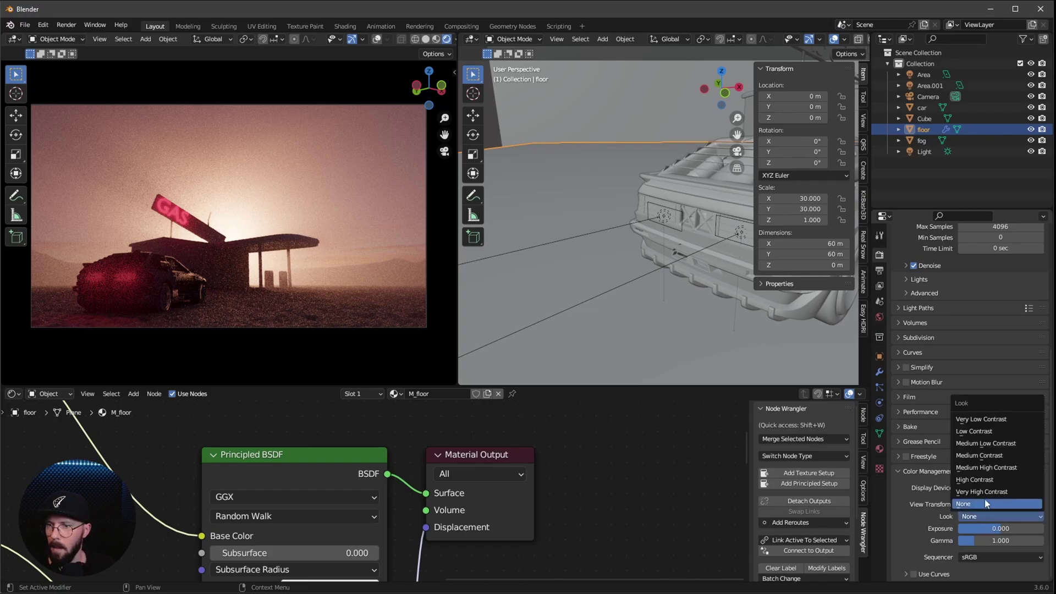
pyautogui.click(1001, 468)
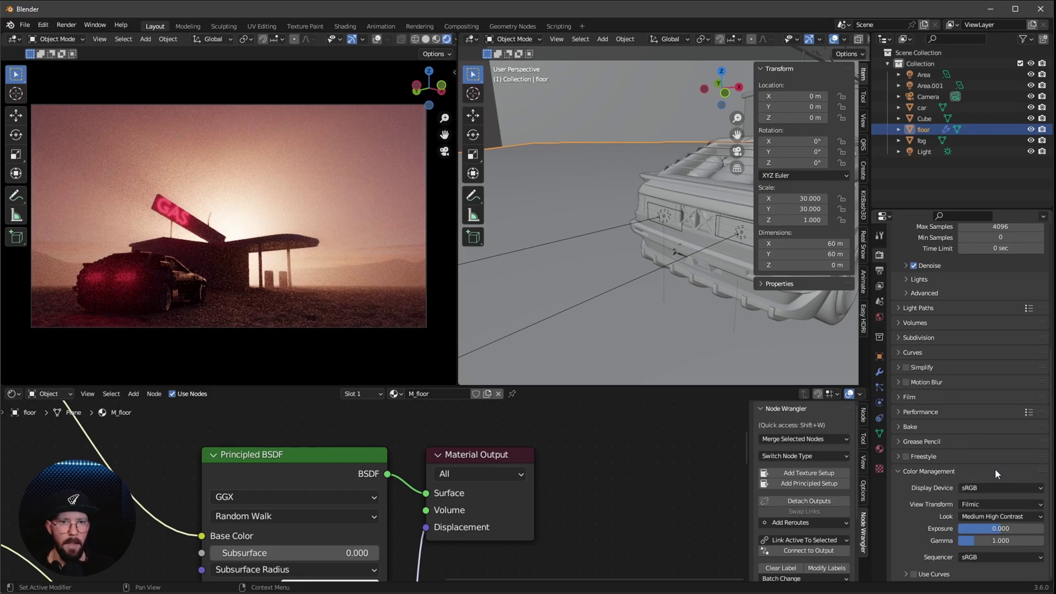